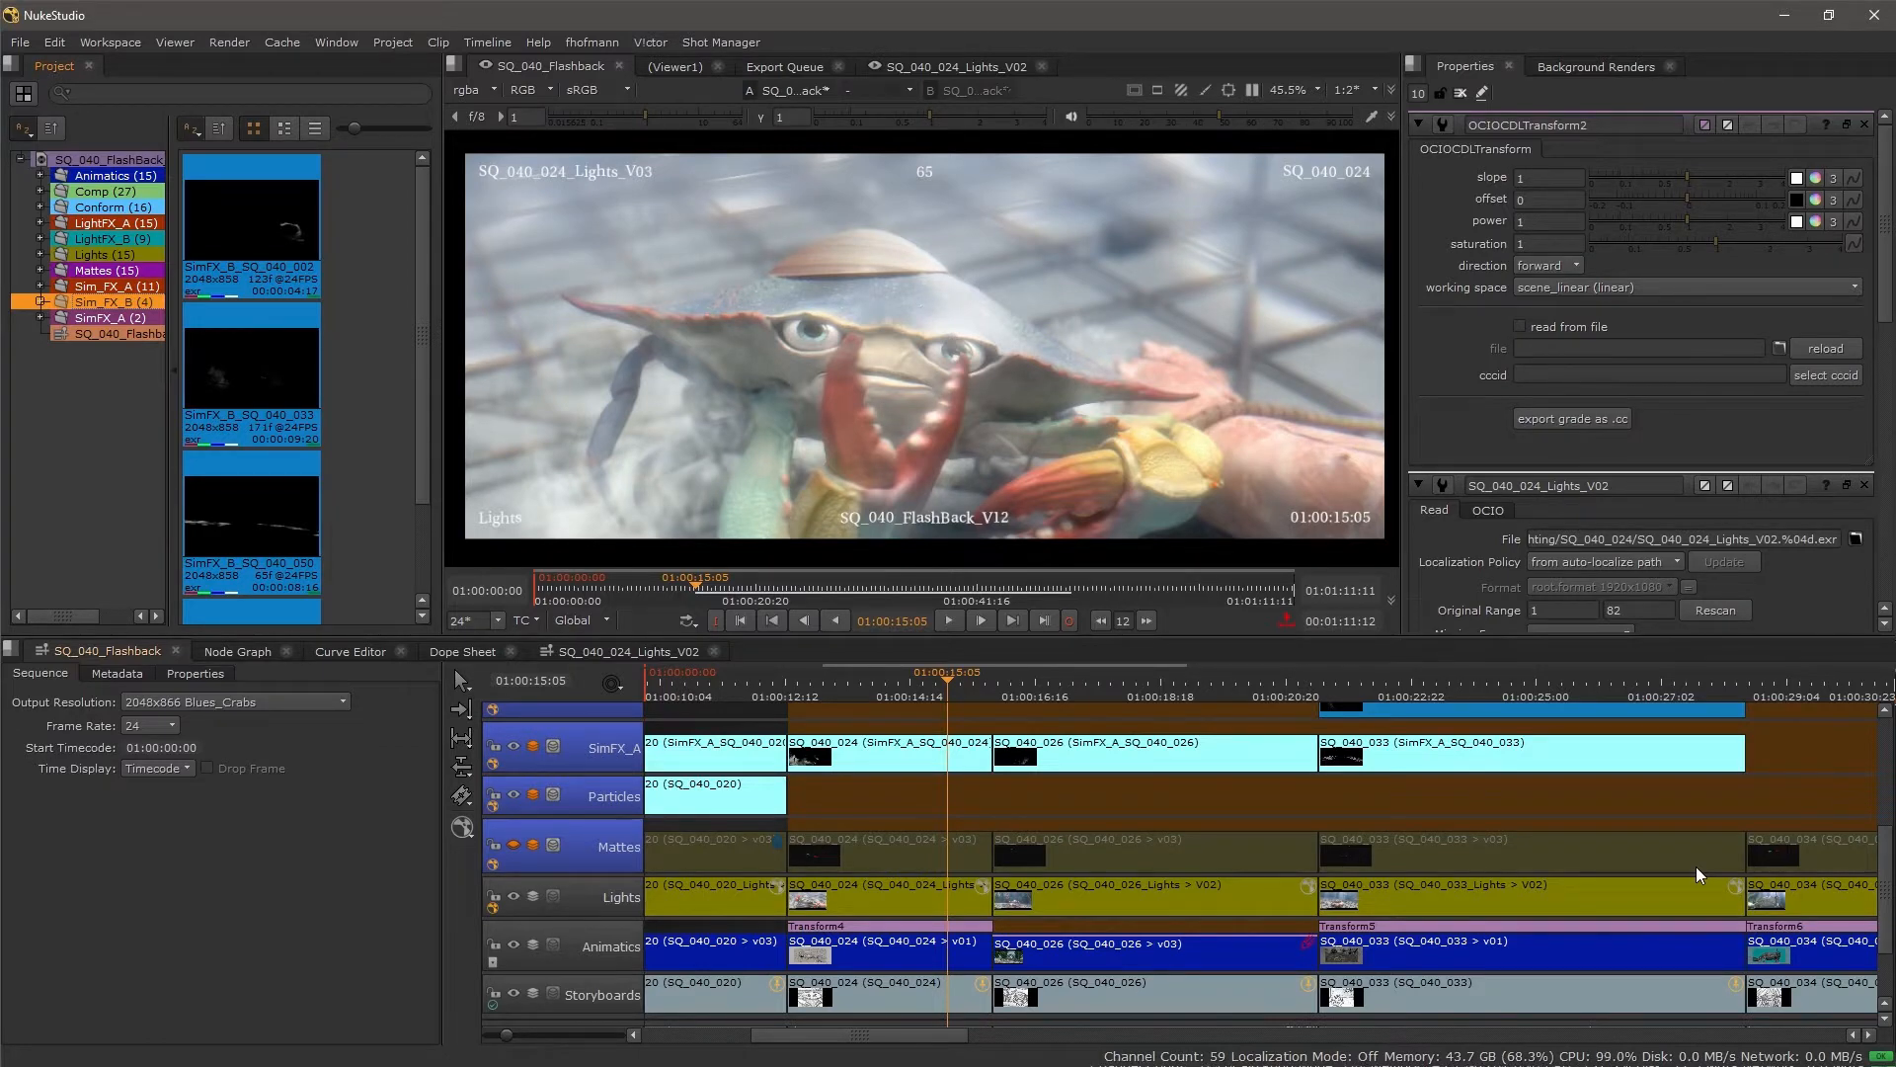
Open the Tags panel in the same pane as the project bin and display all Tag Presets.
right_click(137, 69)
mouse_move(225, 235)
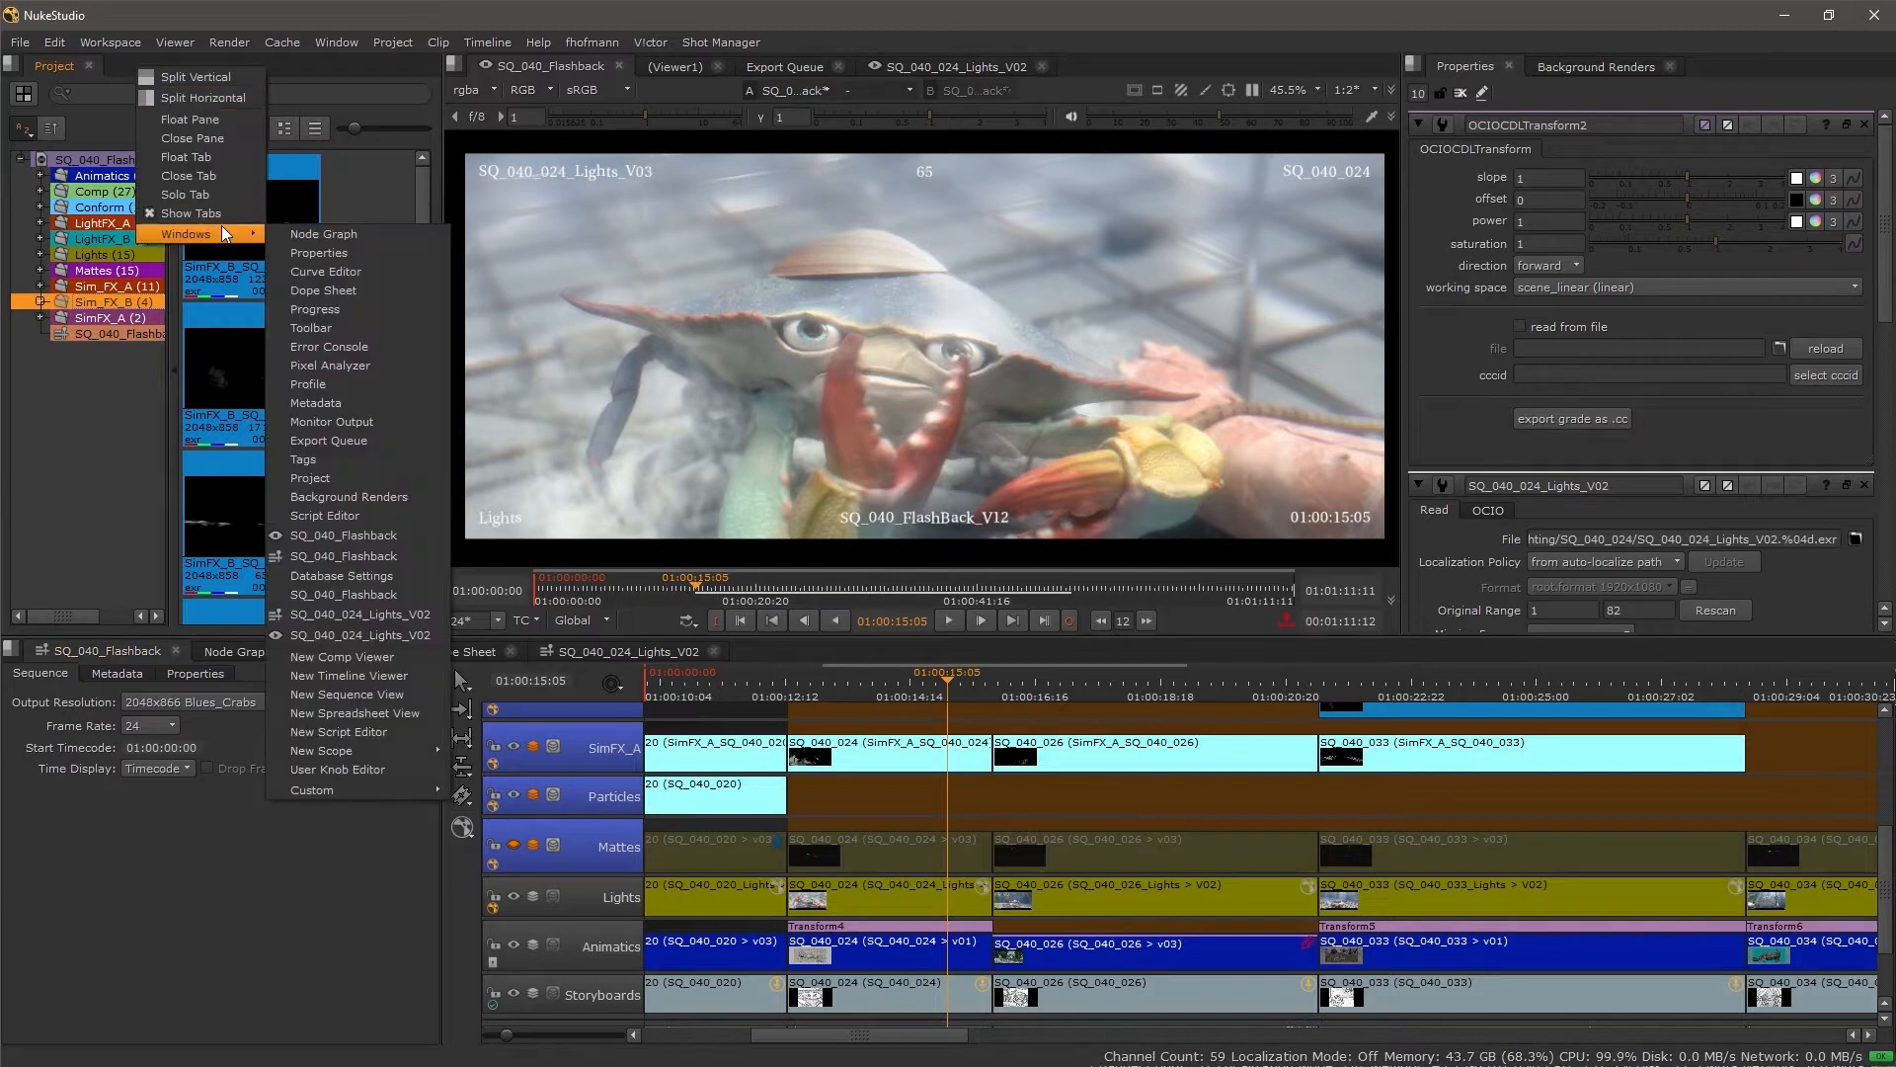
click(343, 462)
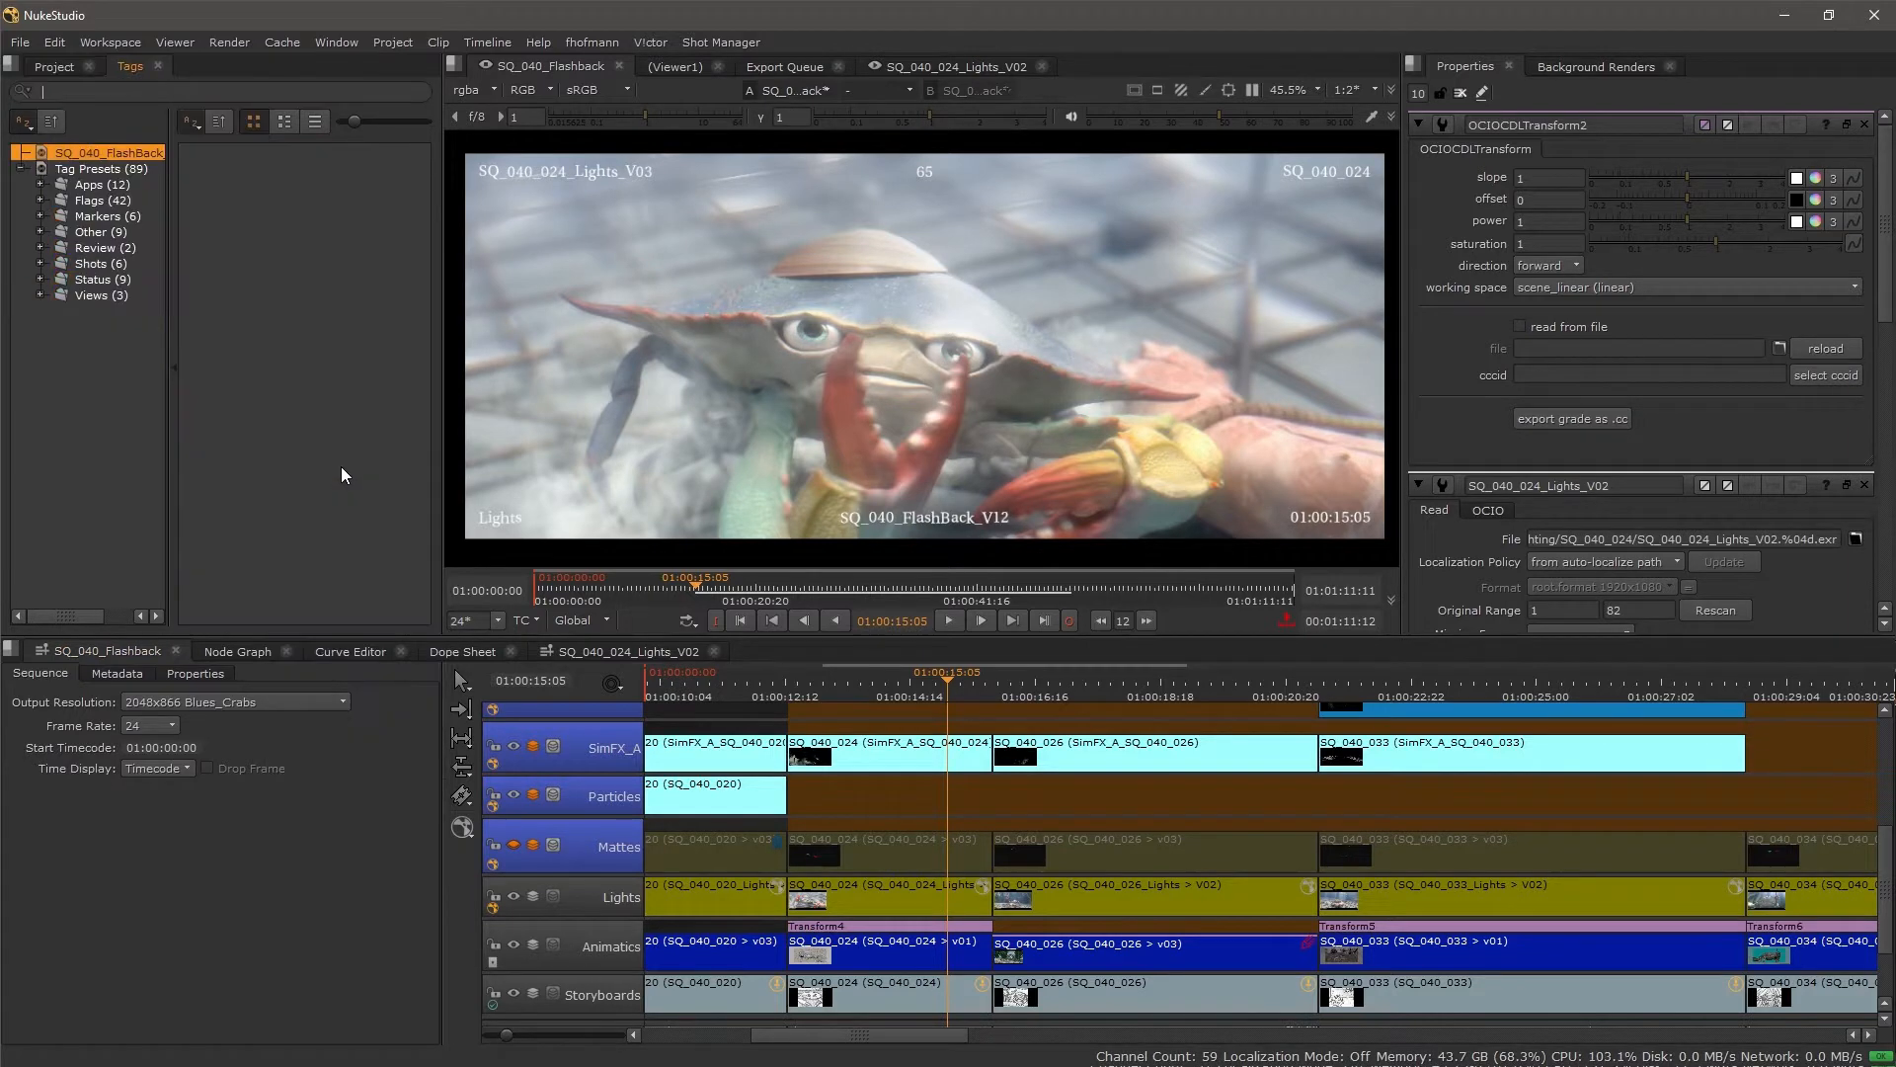
click(103, 170)
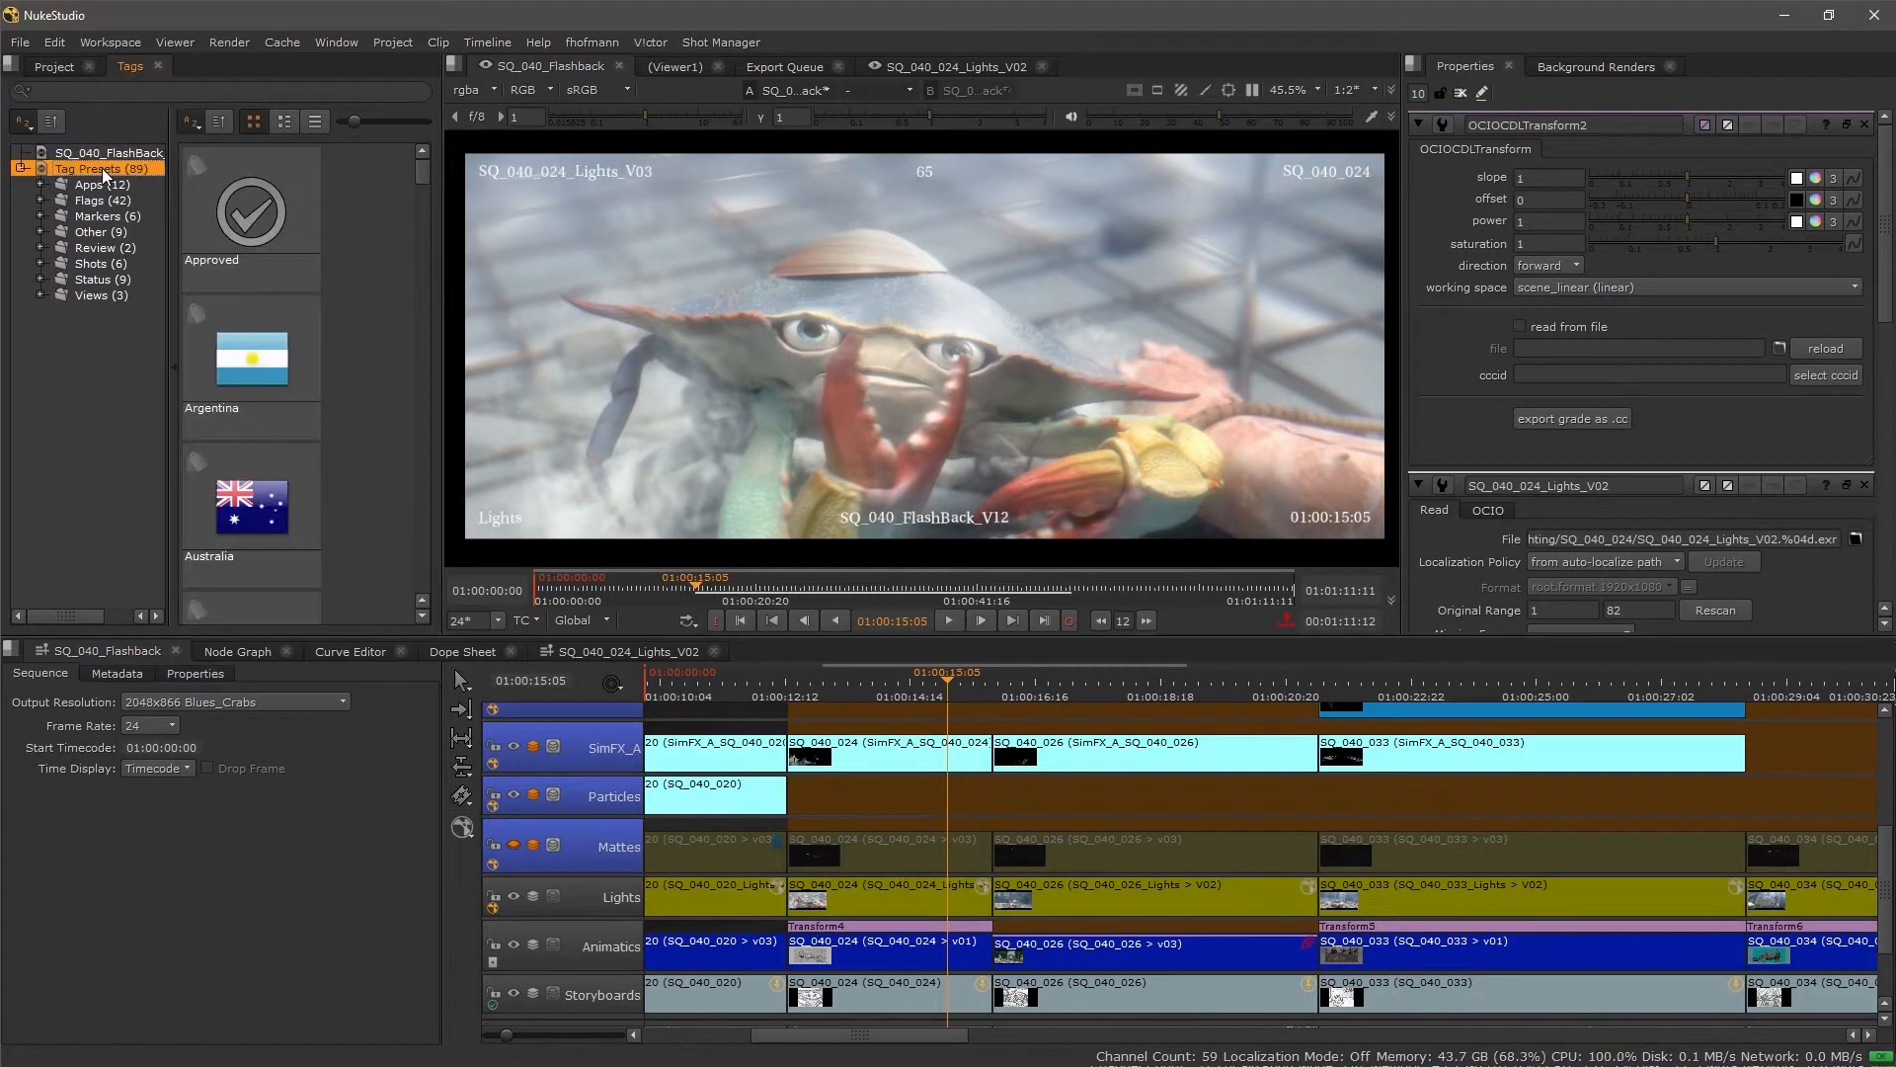
Maximize the Tags panel and look through all the presets, then the Apps, Markers and Status categories.
key(space)
scroll(854, 547, down, 3)
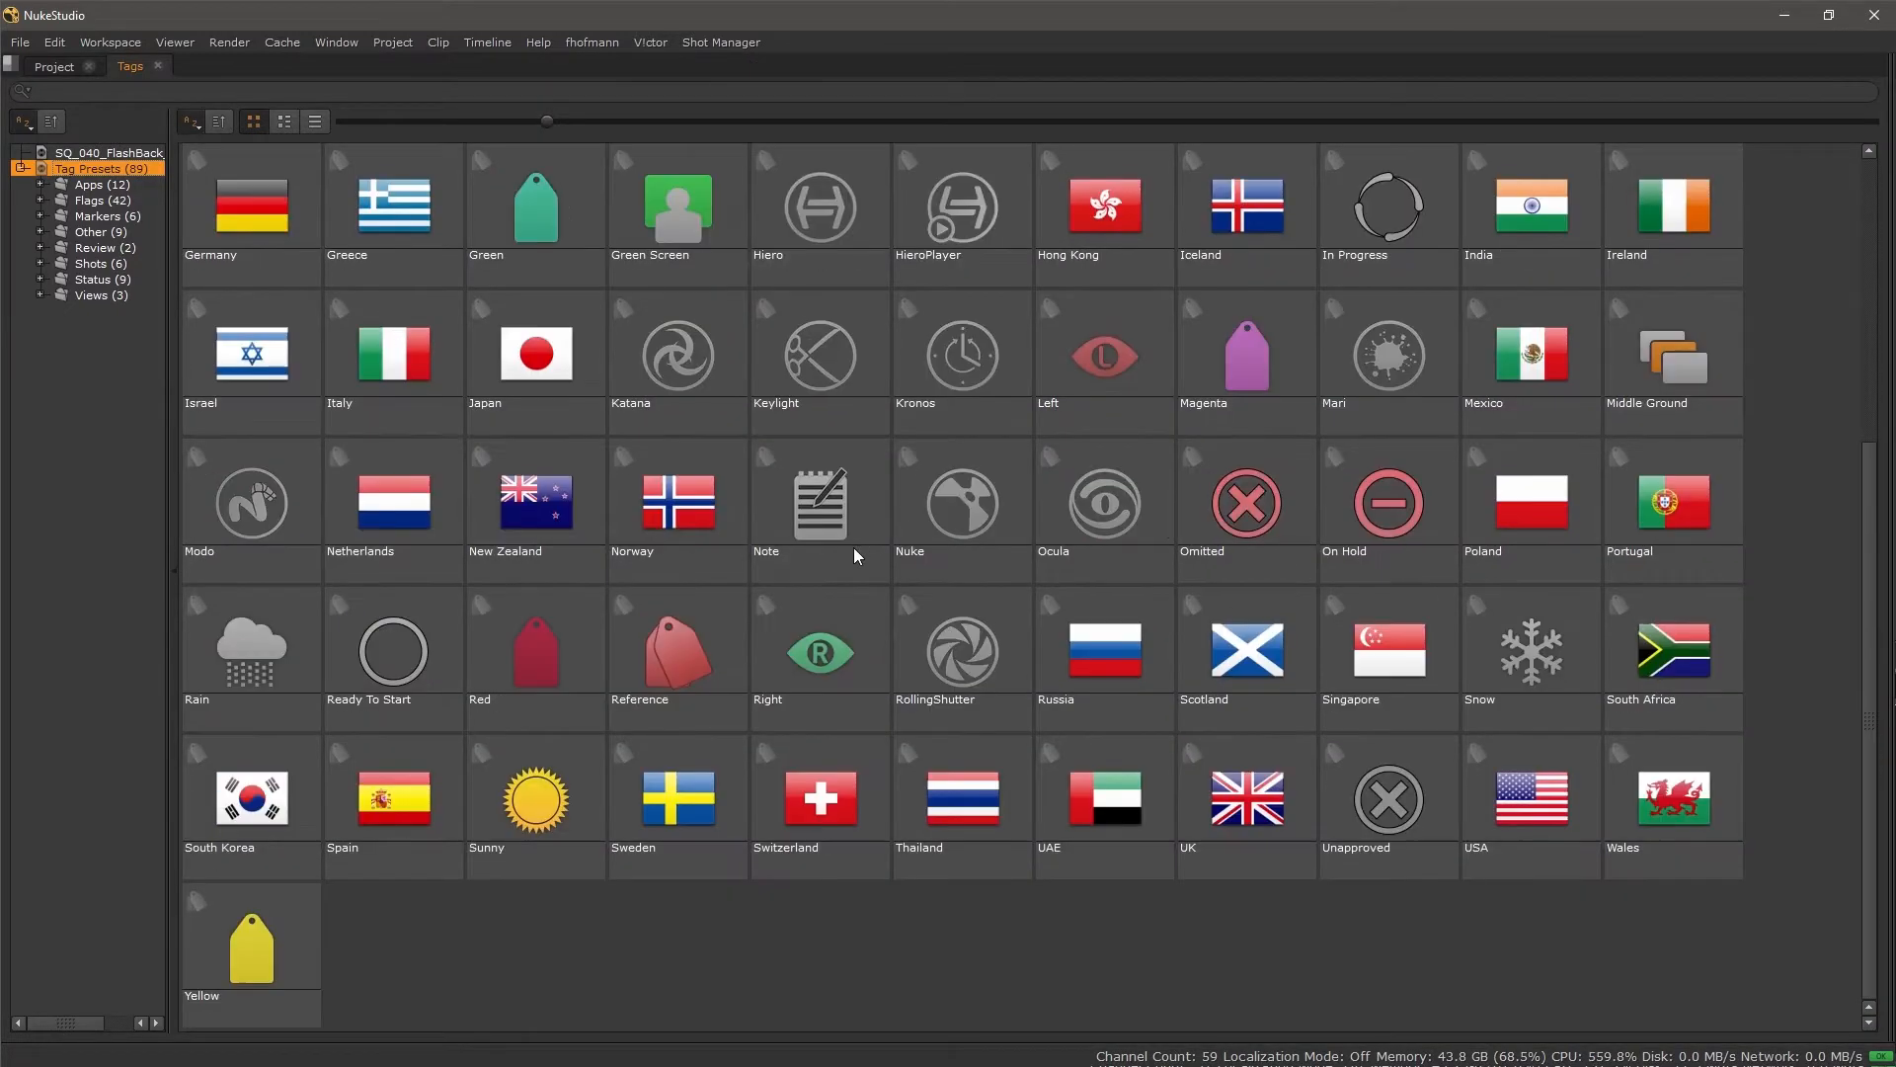
scroll(833, 579, up, 3)
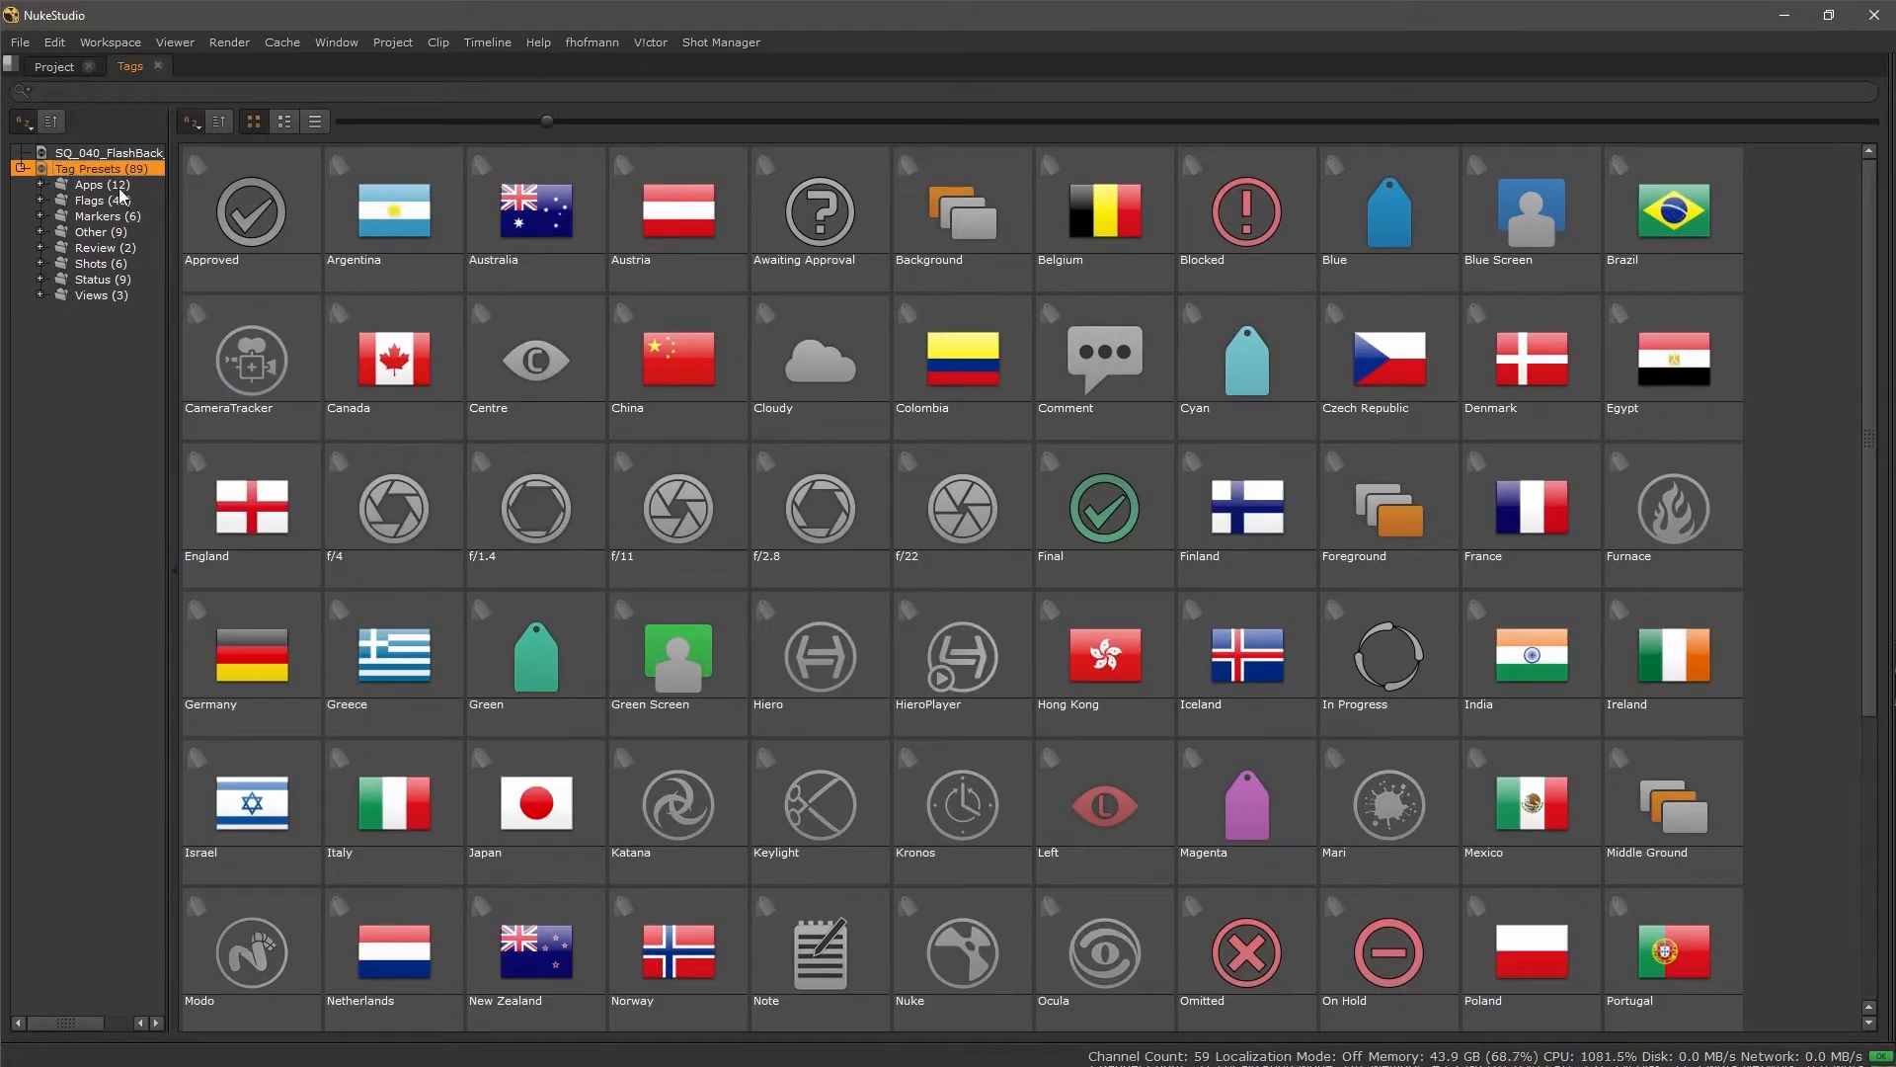
click(103, 184)
click(109, 216)
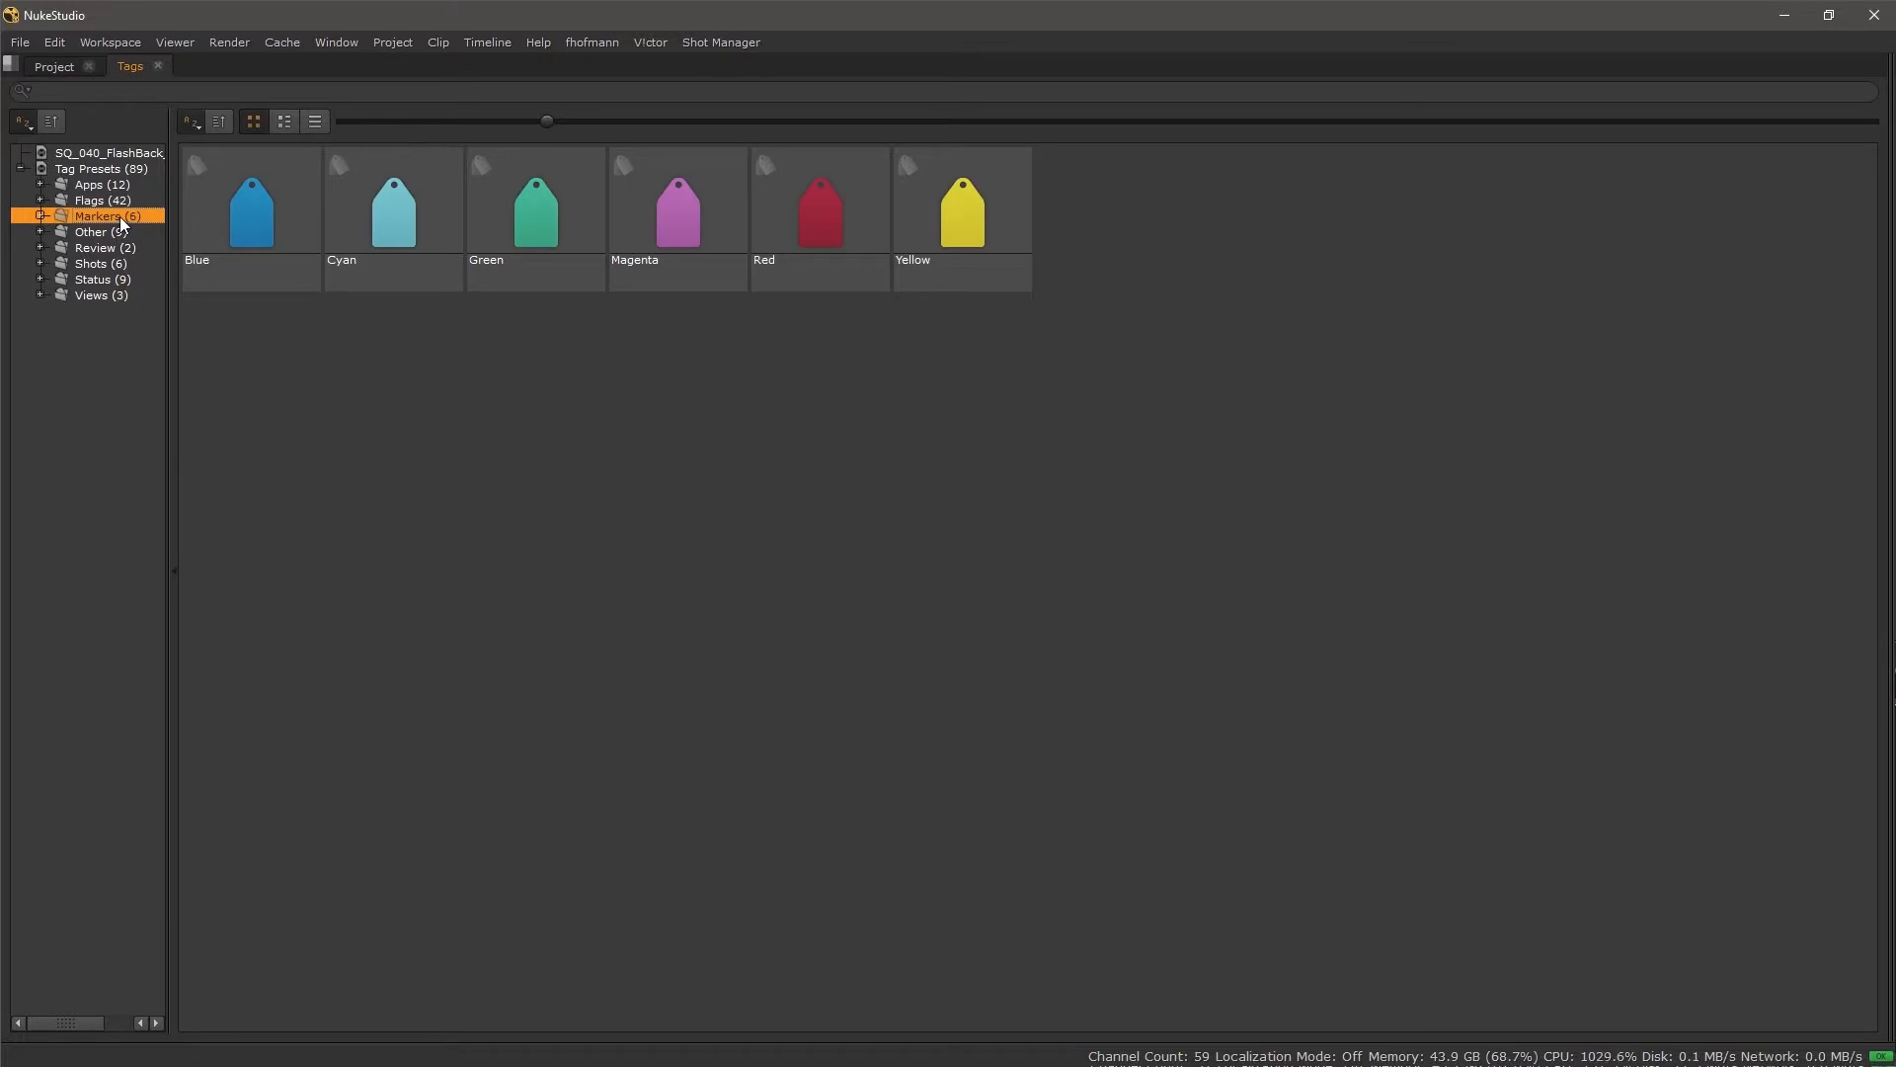
click(102, 280)
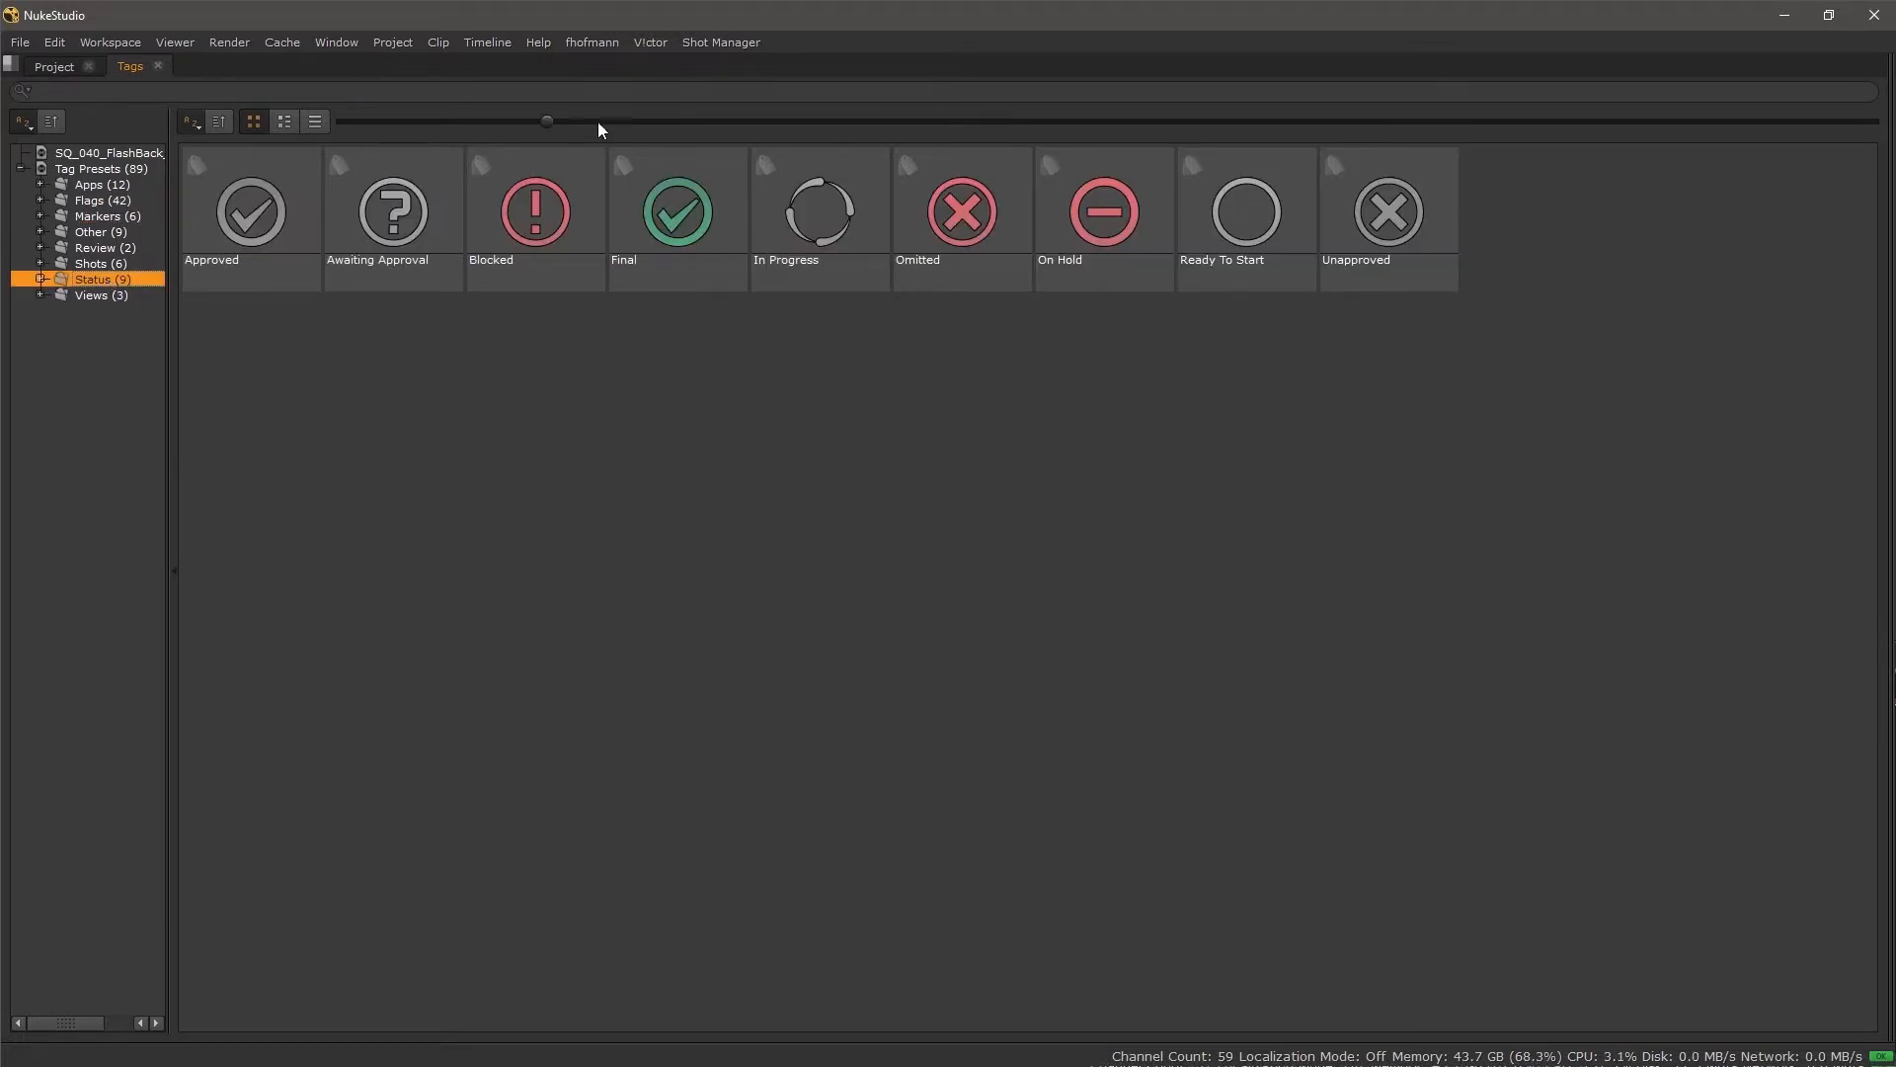
Enlarge the Status tag thumbnails slightly and restore the normal workspace layout.
drag(545, 119, 1098, 143)
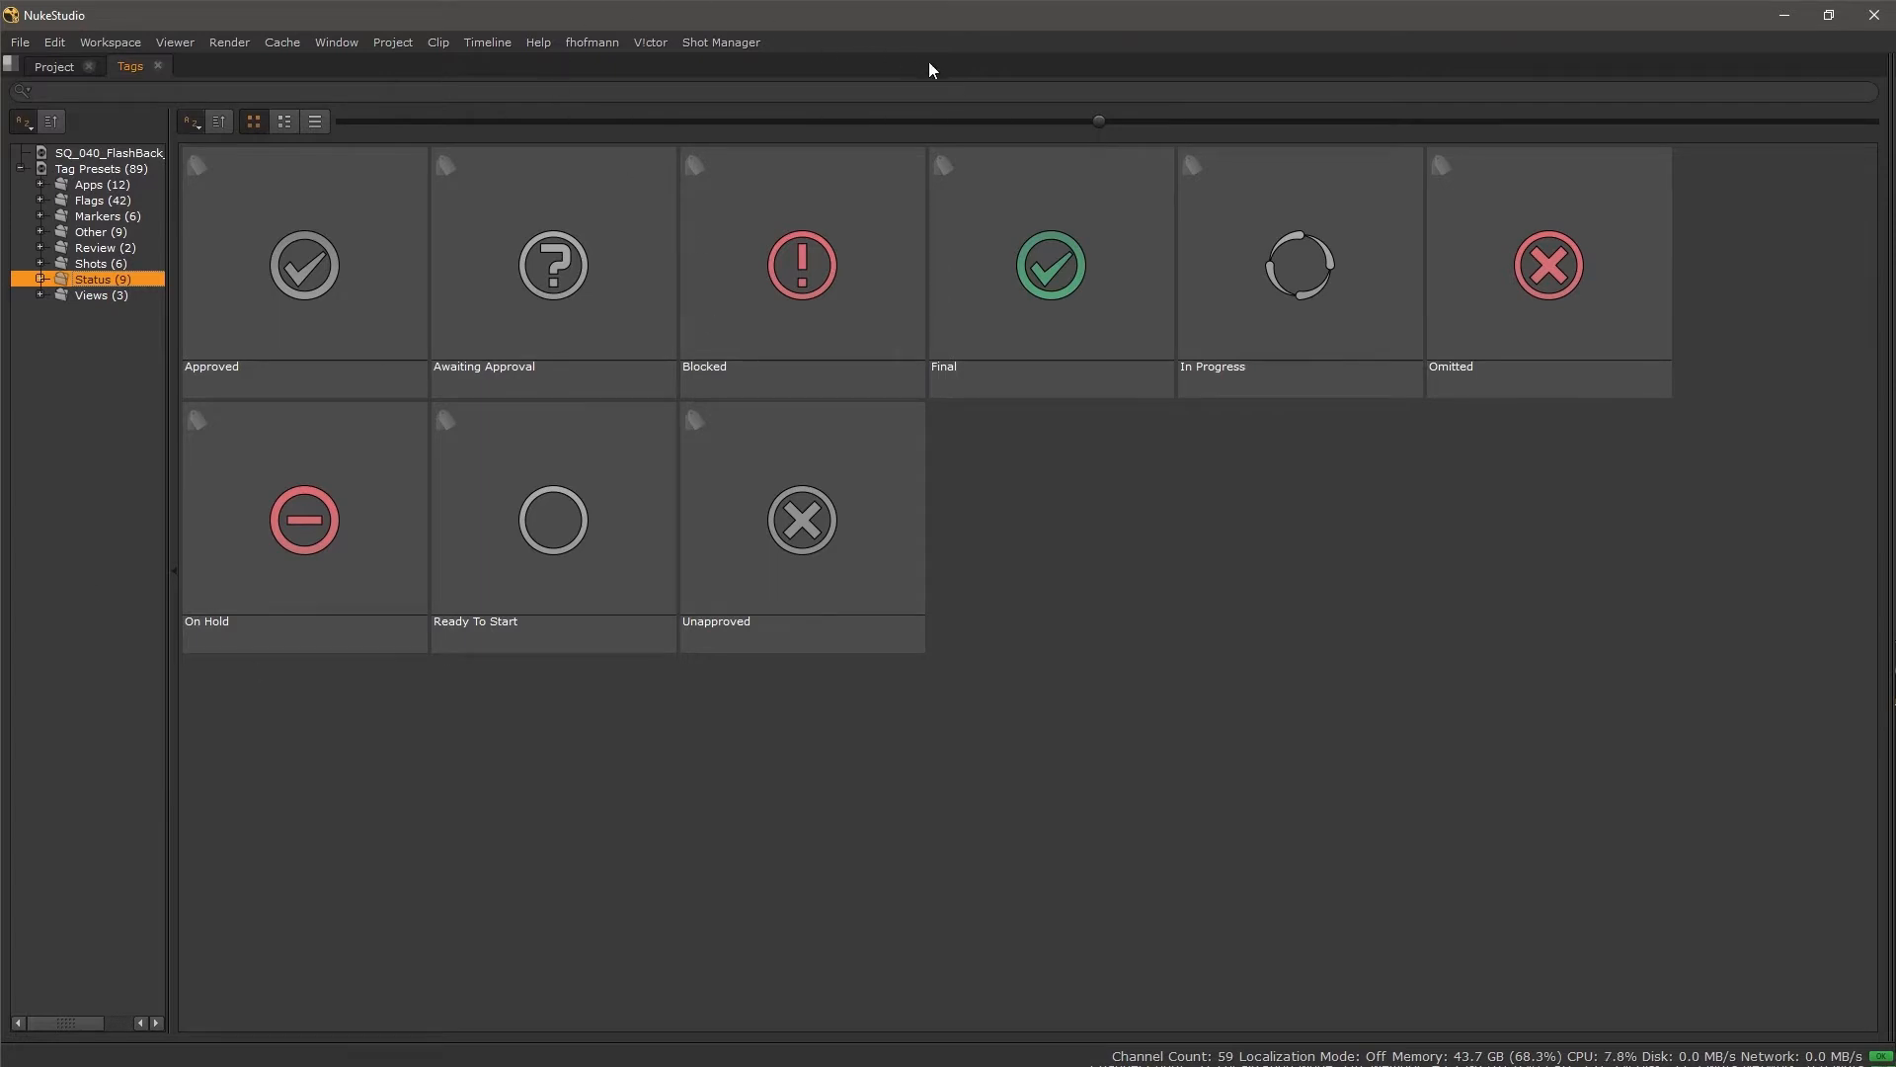
drag(1101, 127, 616, 128)
key(space)
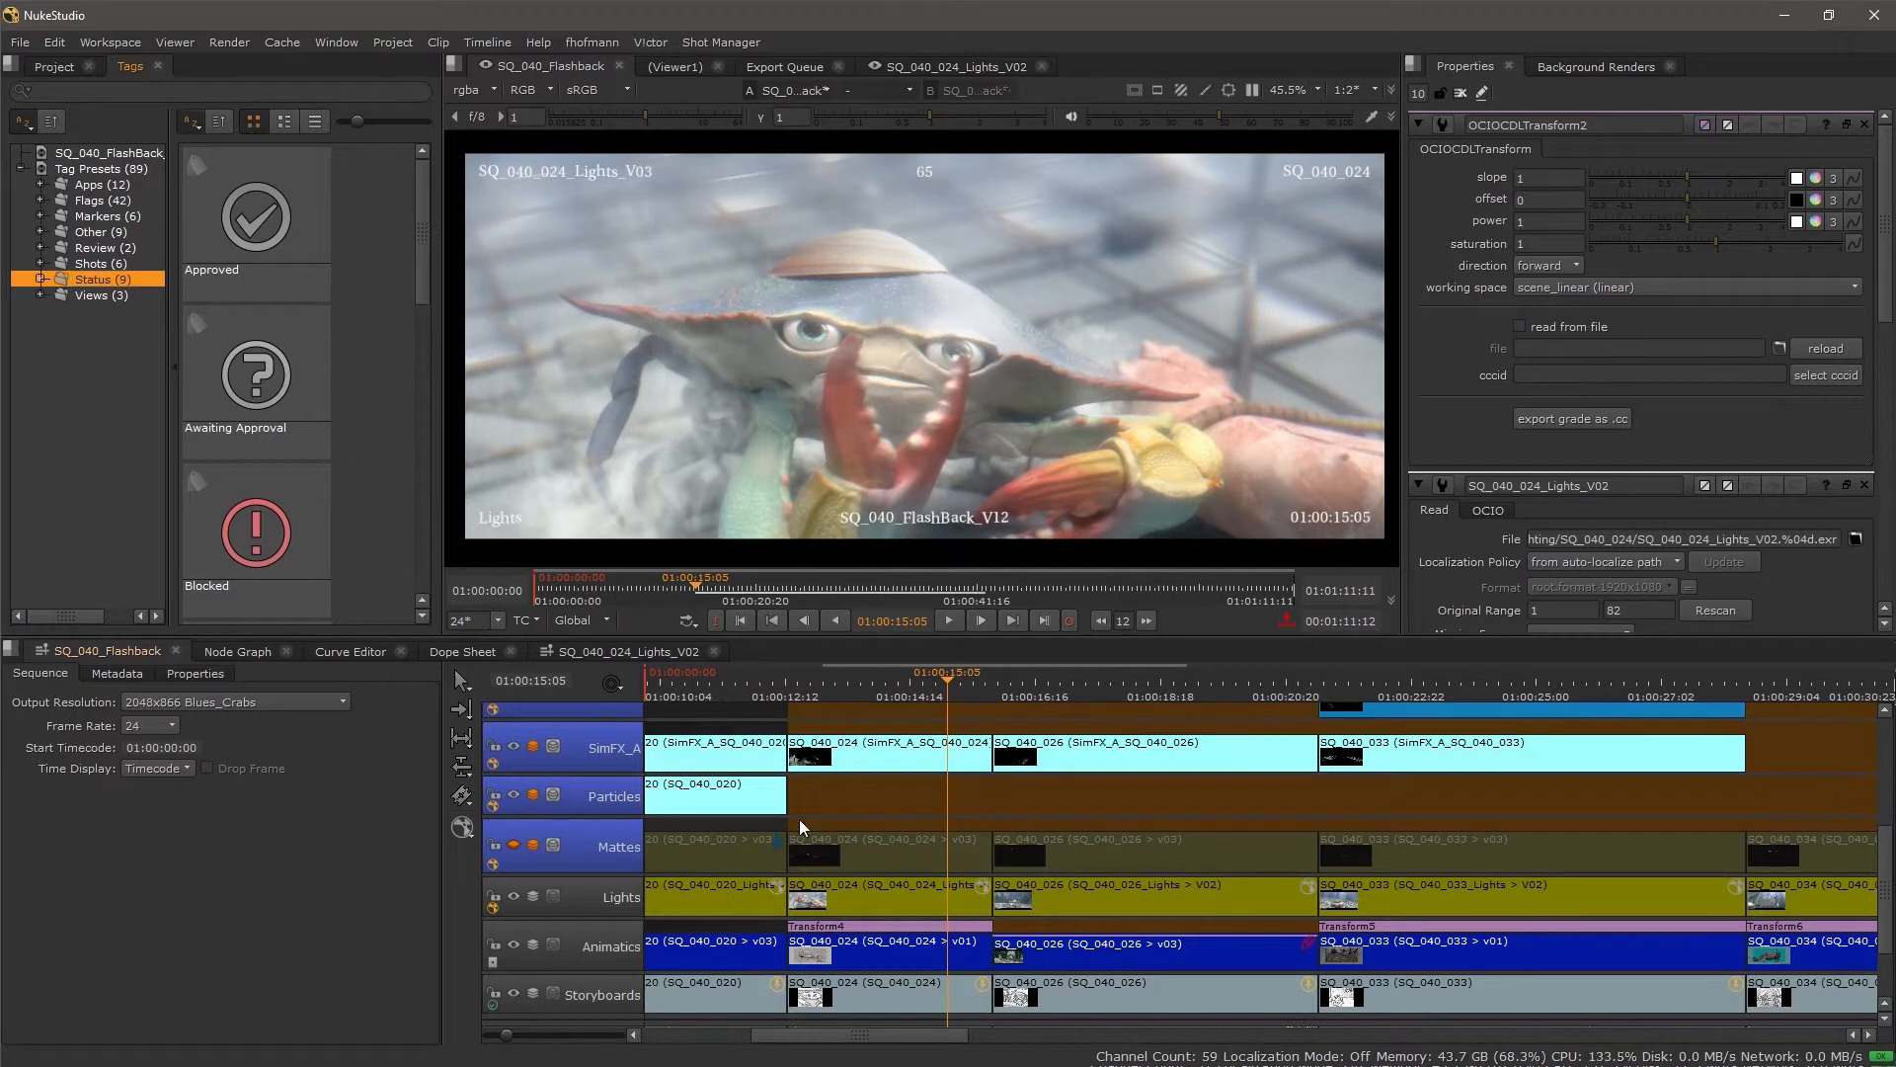
Enable the Comp track and apply the Blocked status tag to its SQ_040_024 clip.
drag(792, 758, 848, 958)
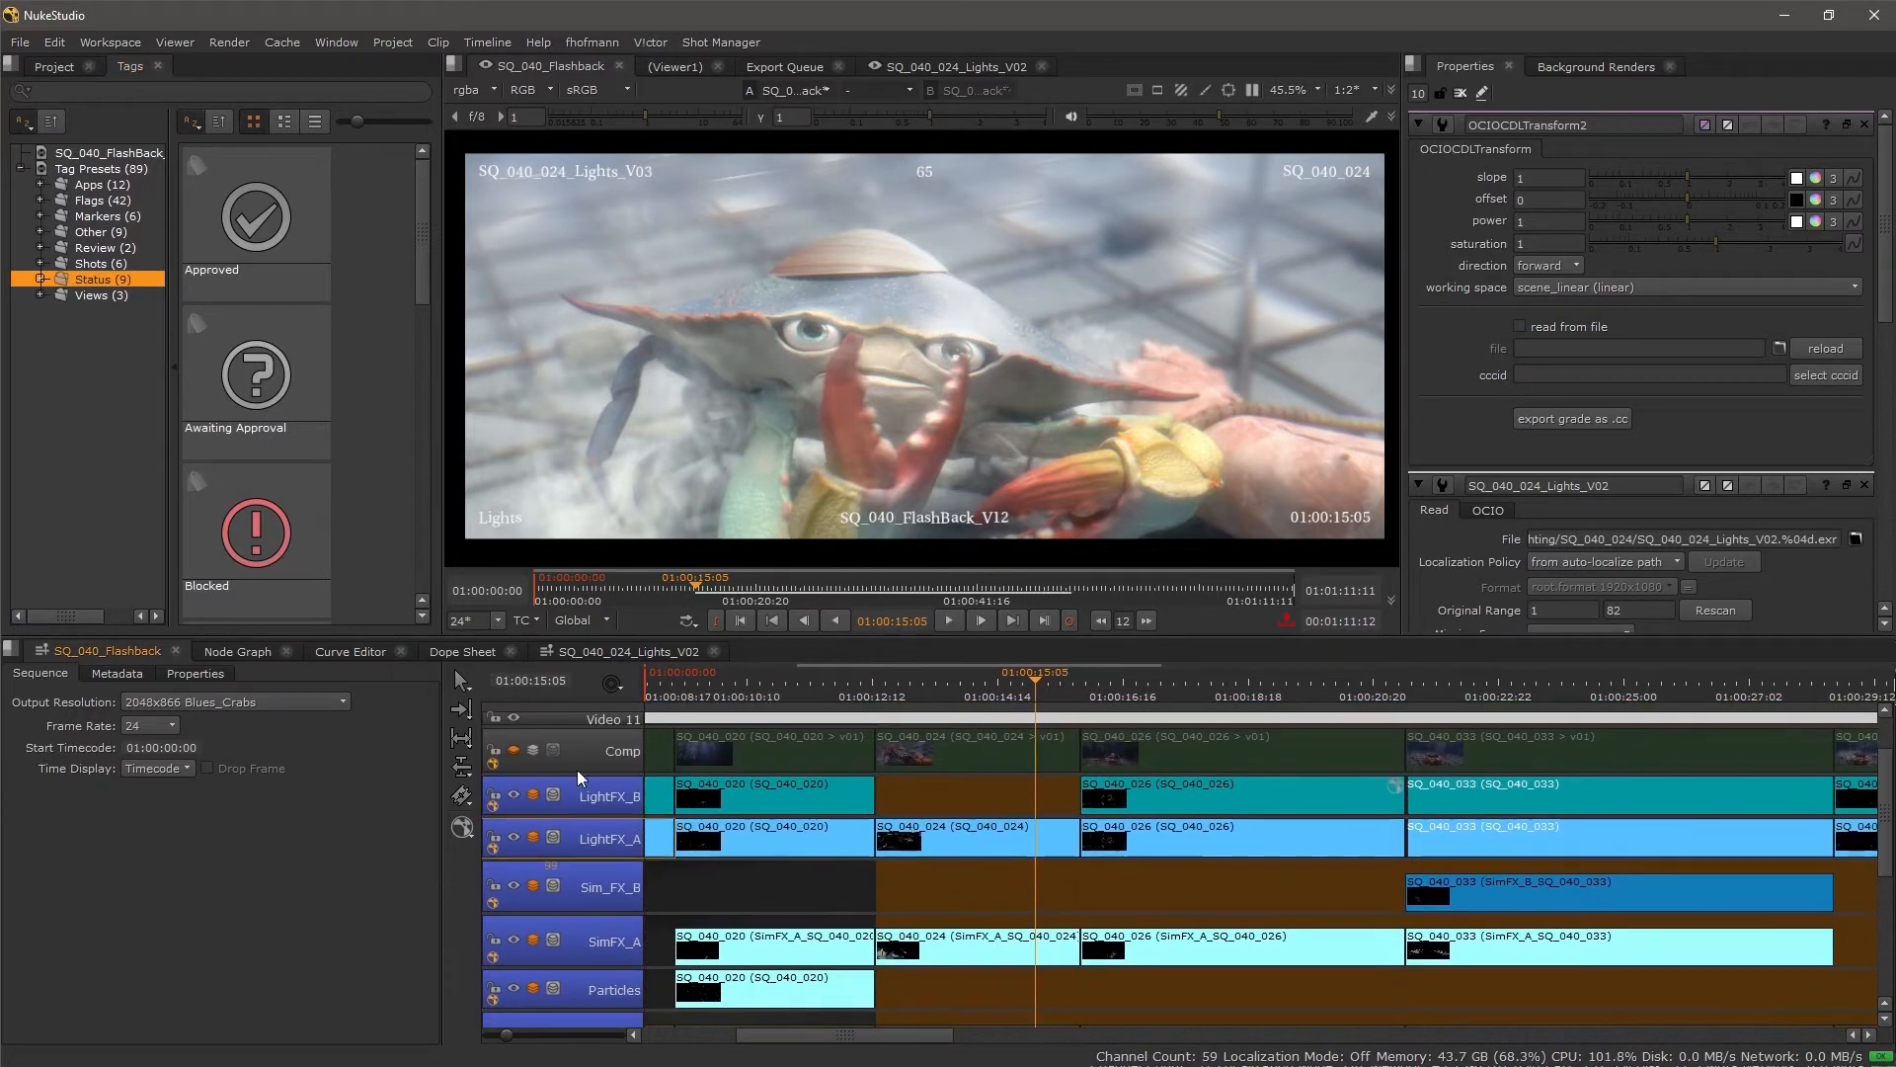
click(514, 754)
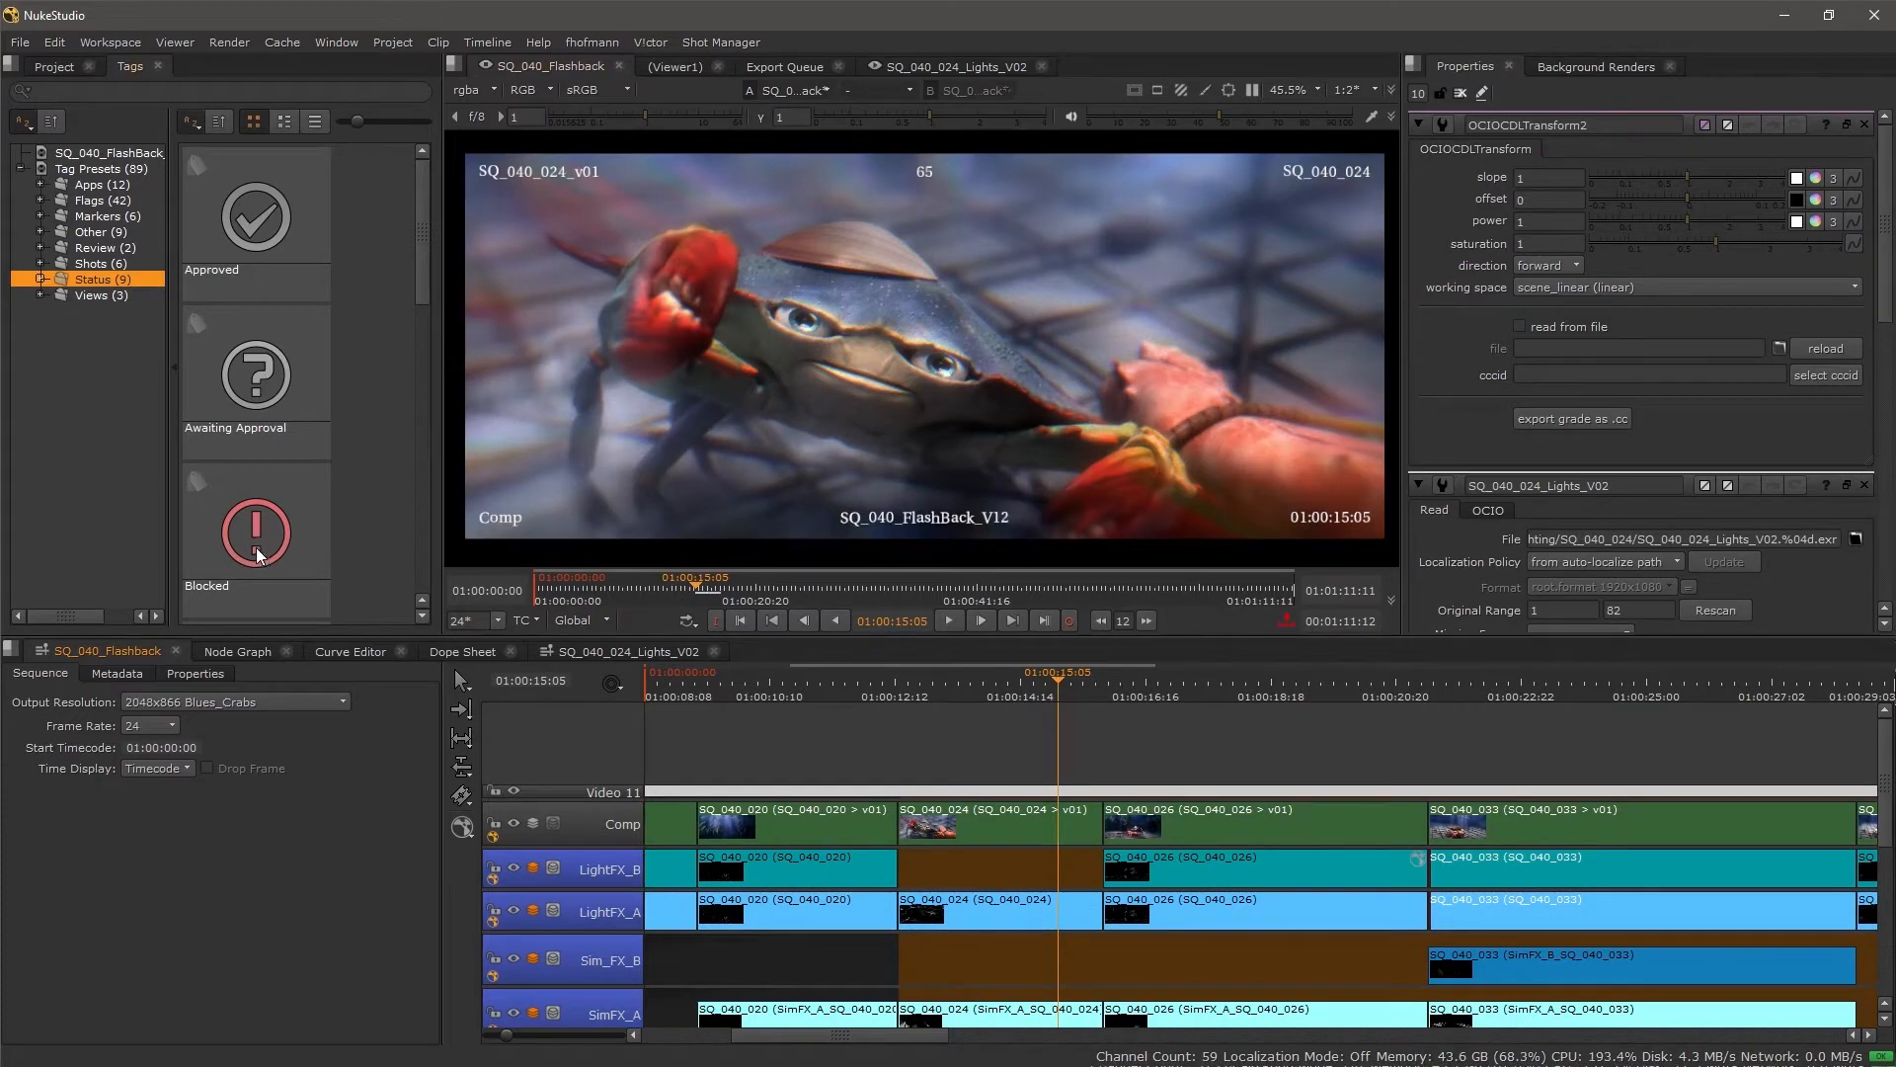
drag(259, 553, 991, 830)
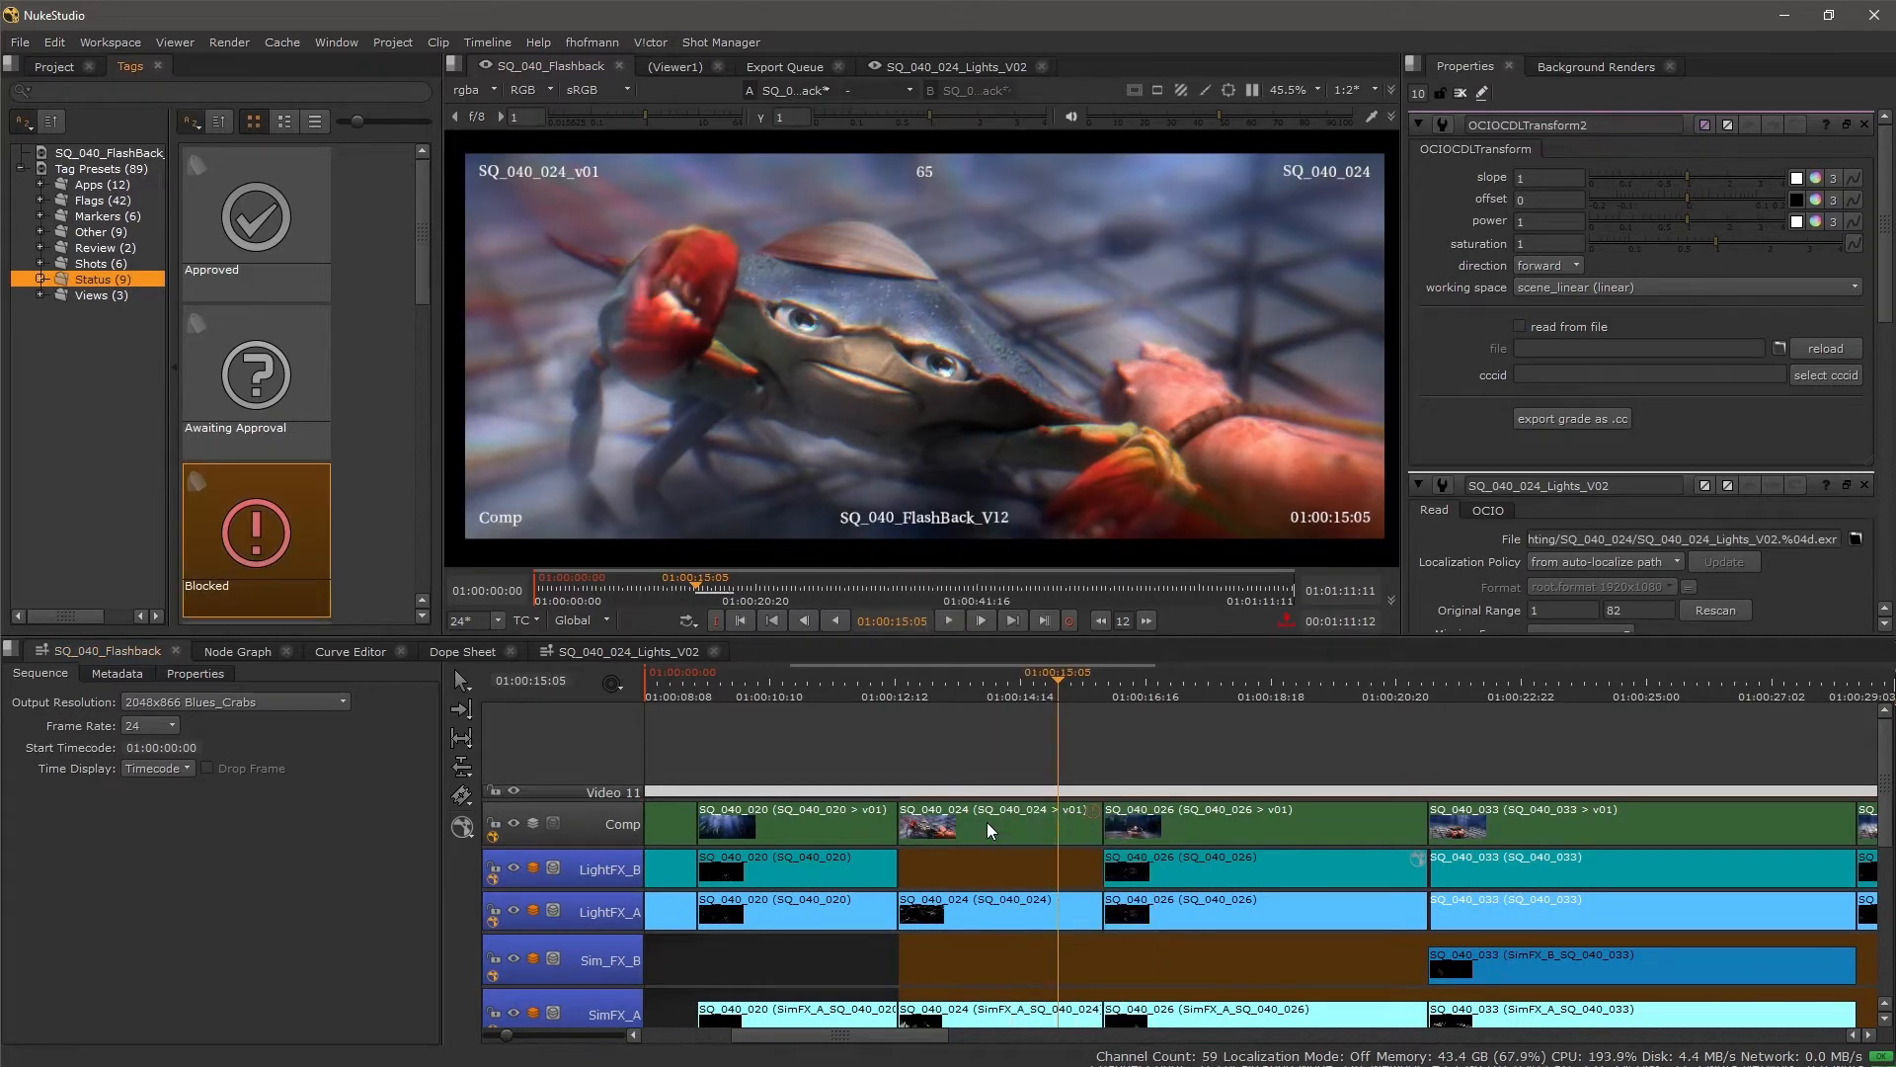
Add the note "revision" to the Blocked tag on the SQ_040_024 comp clip, start a data entry, and close the tag editor.
scroll(990, 828, up, 4)
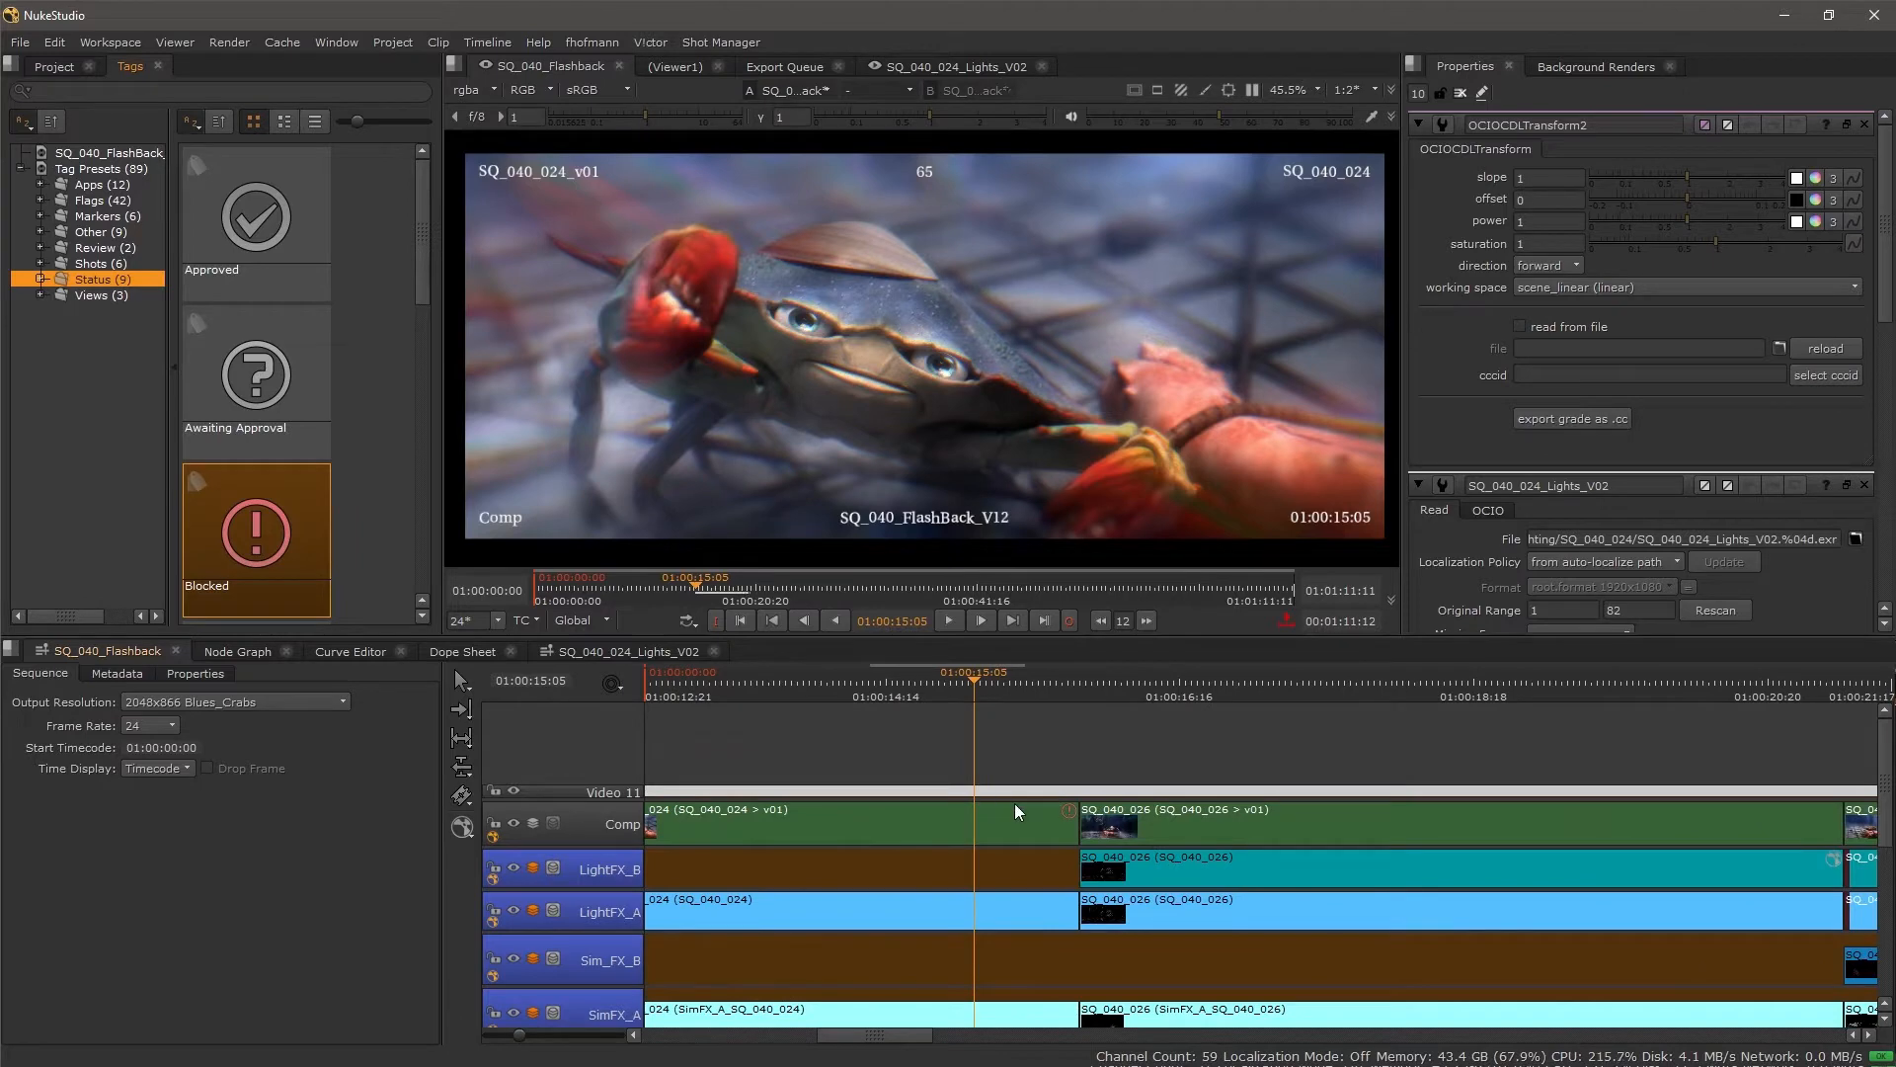
click(1068, 816)
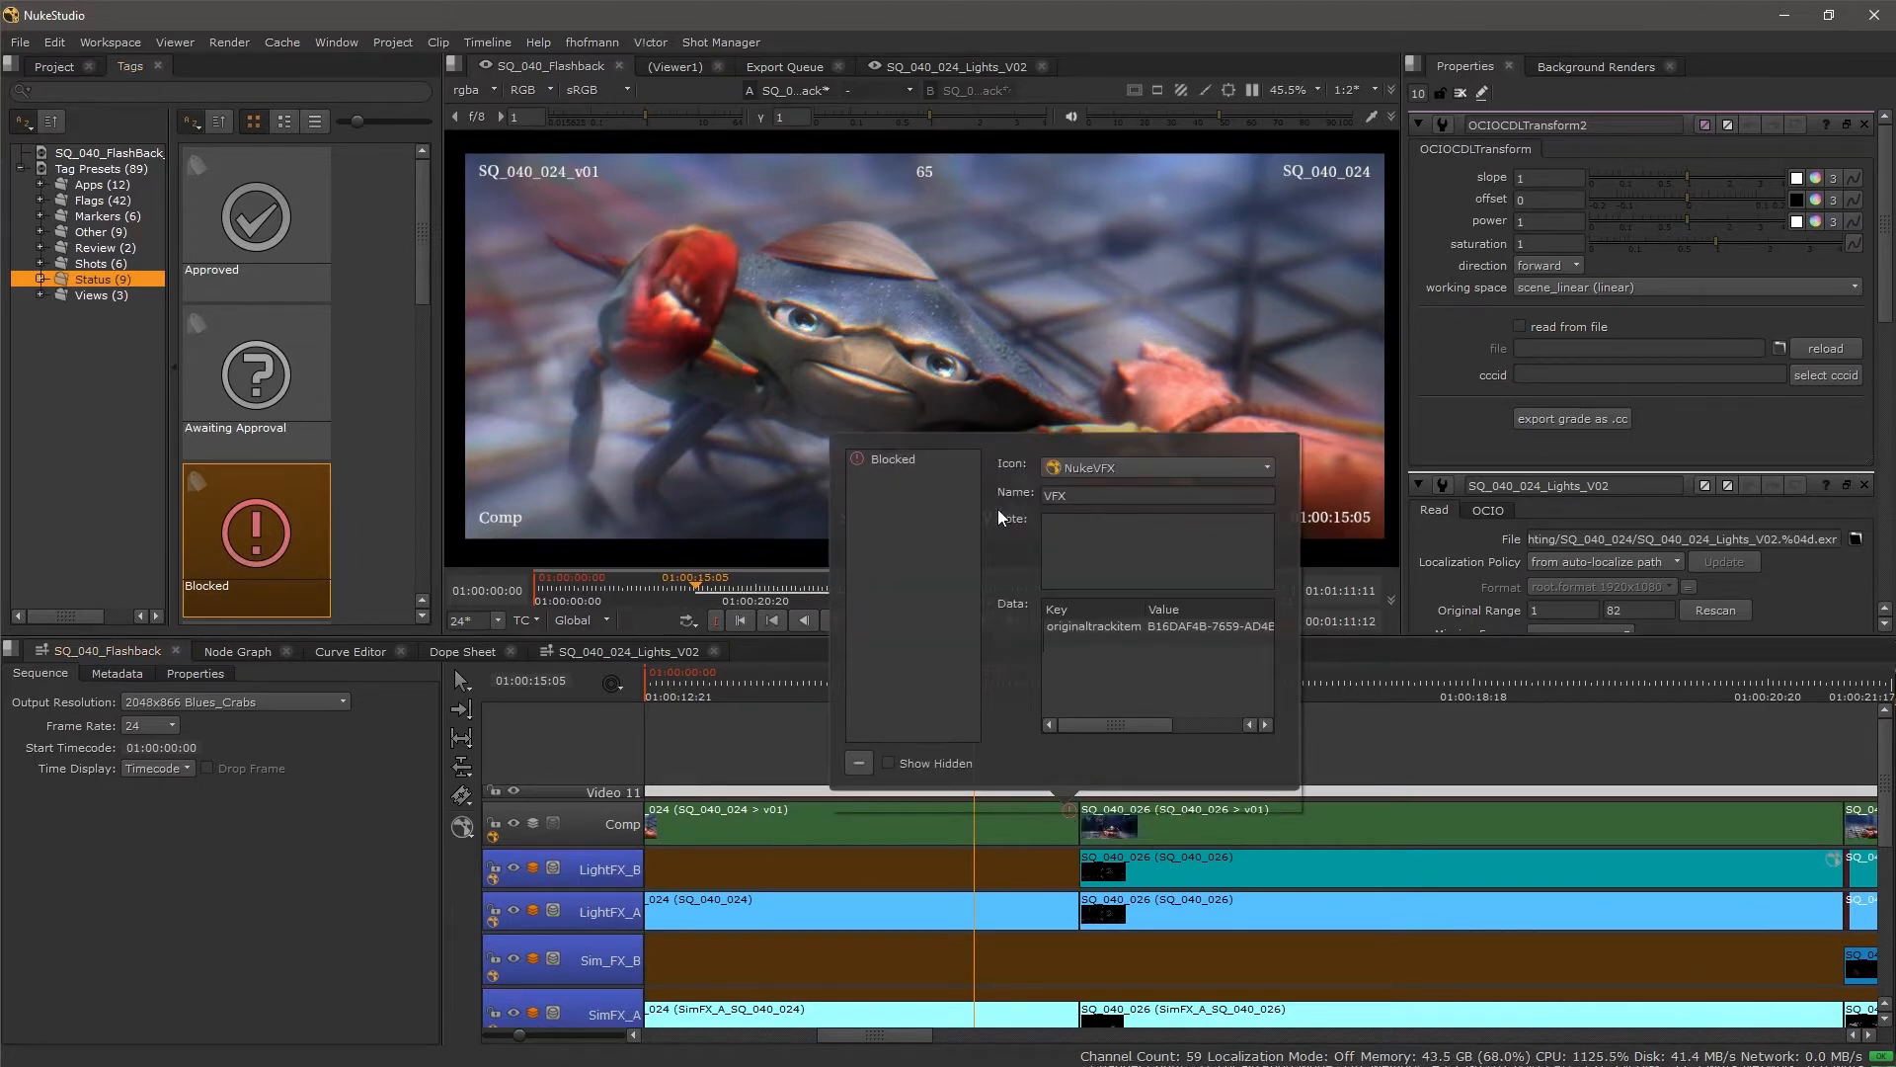
click(1101, 534)
text(revision)
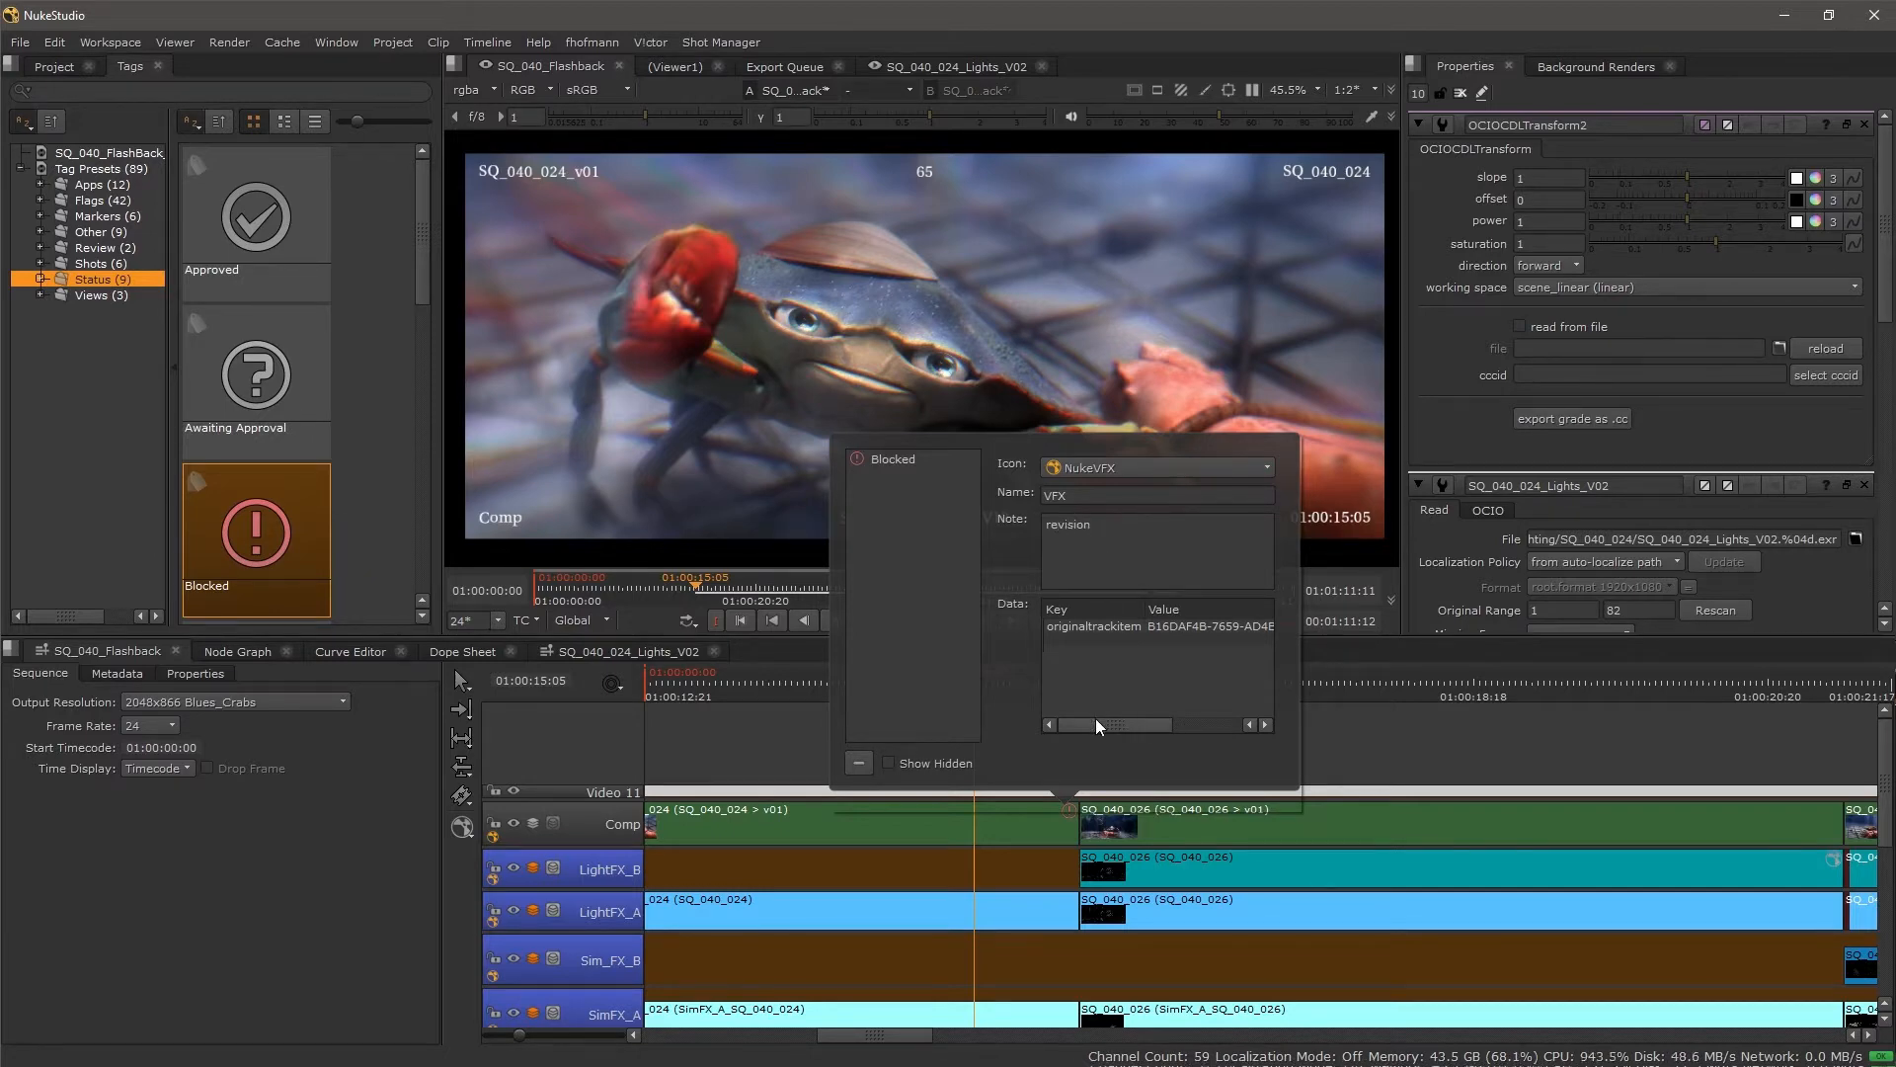
double_click(1117, 656)
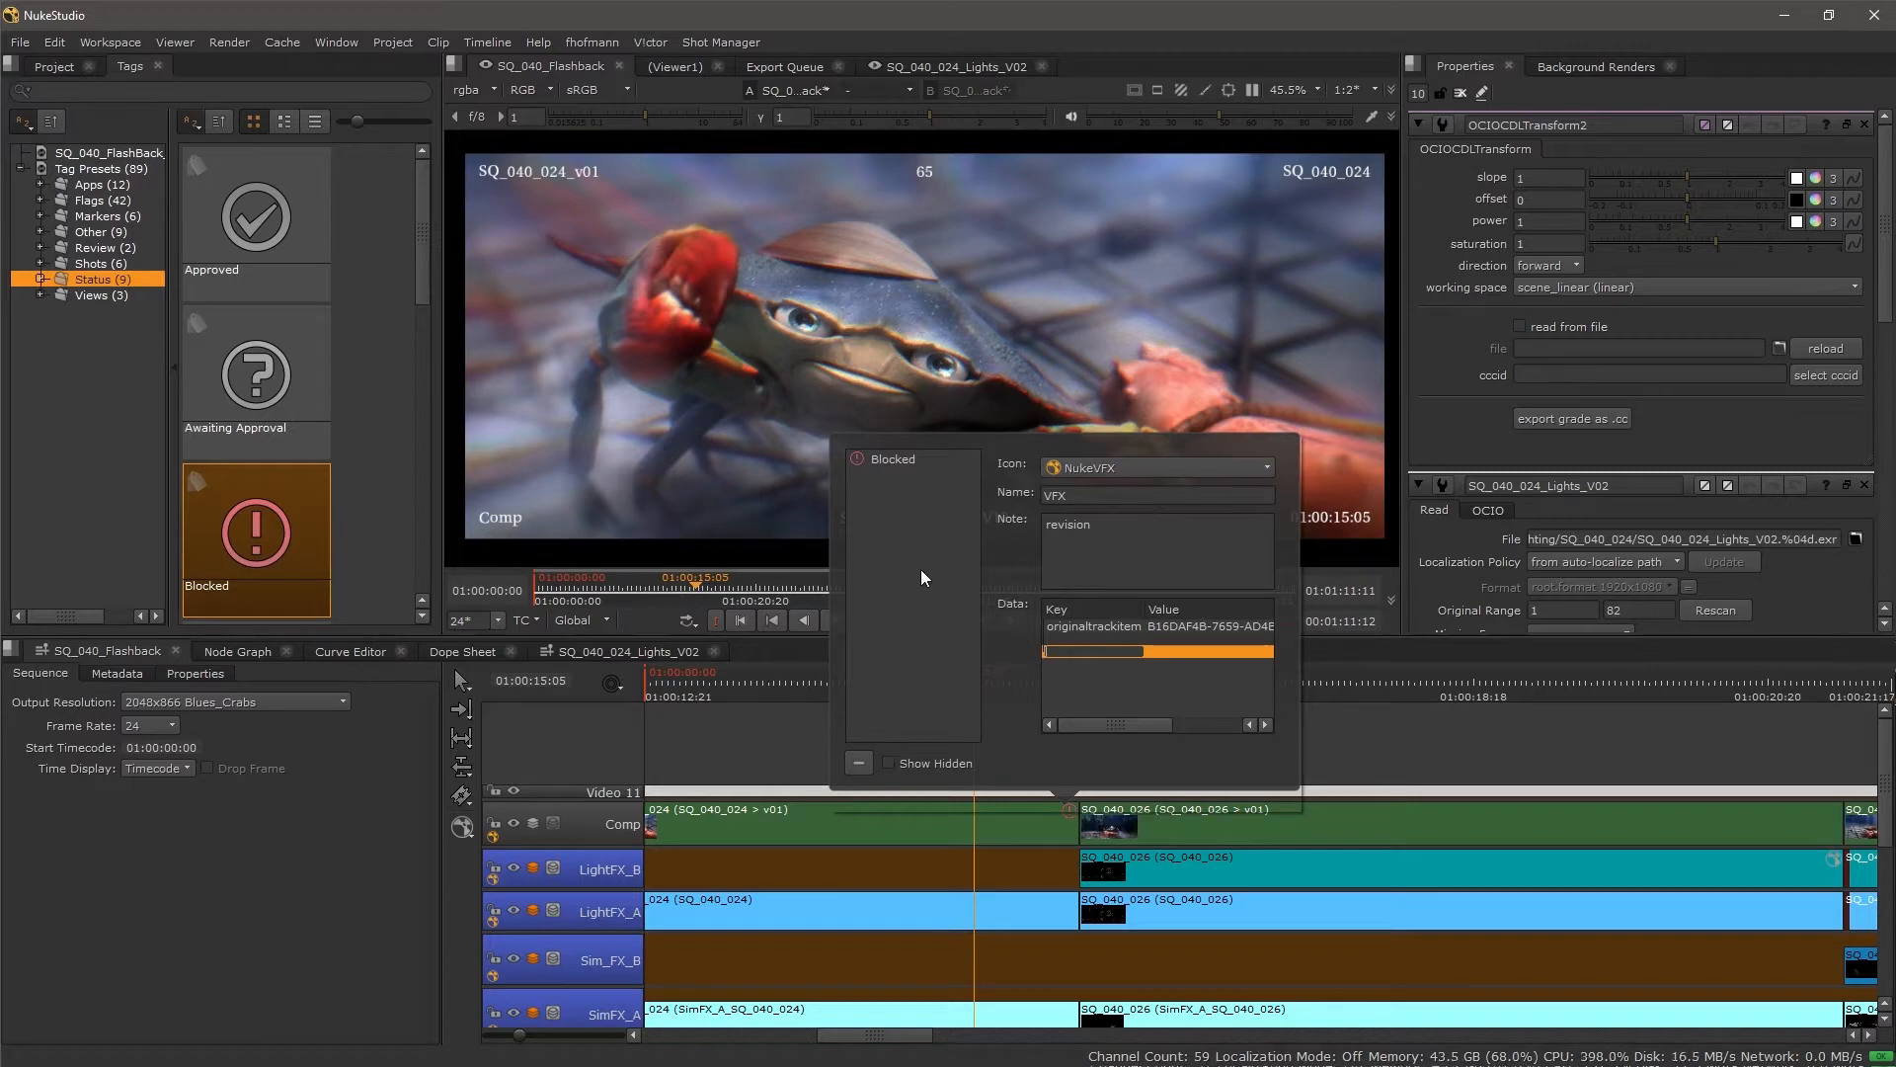
click(938, 590)
click(1428, 748)
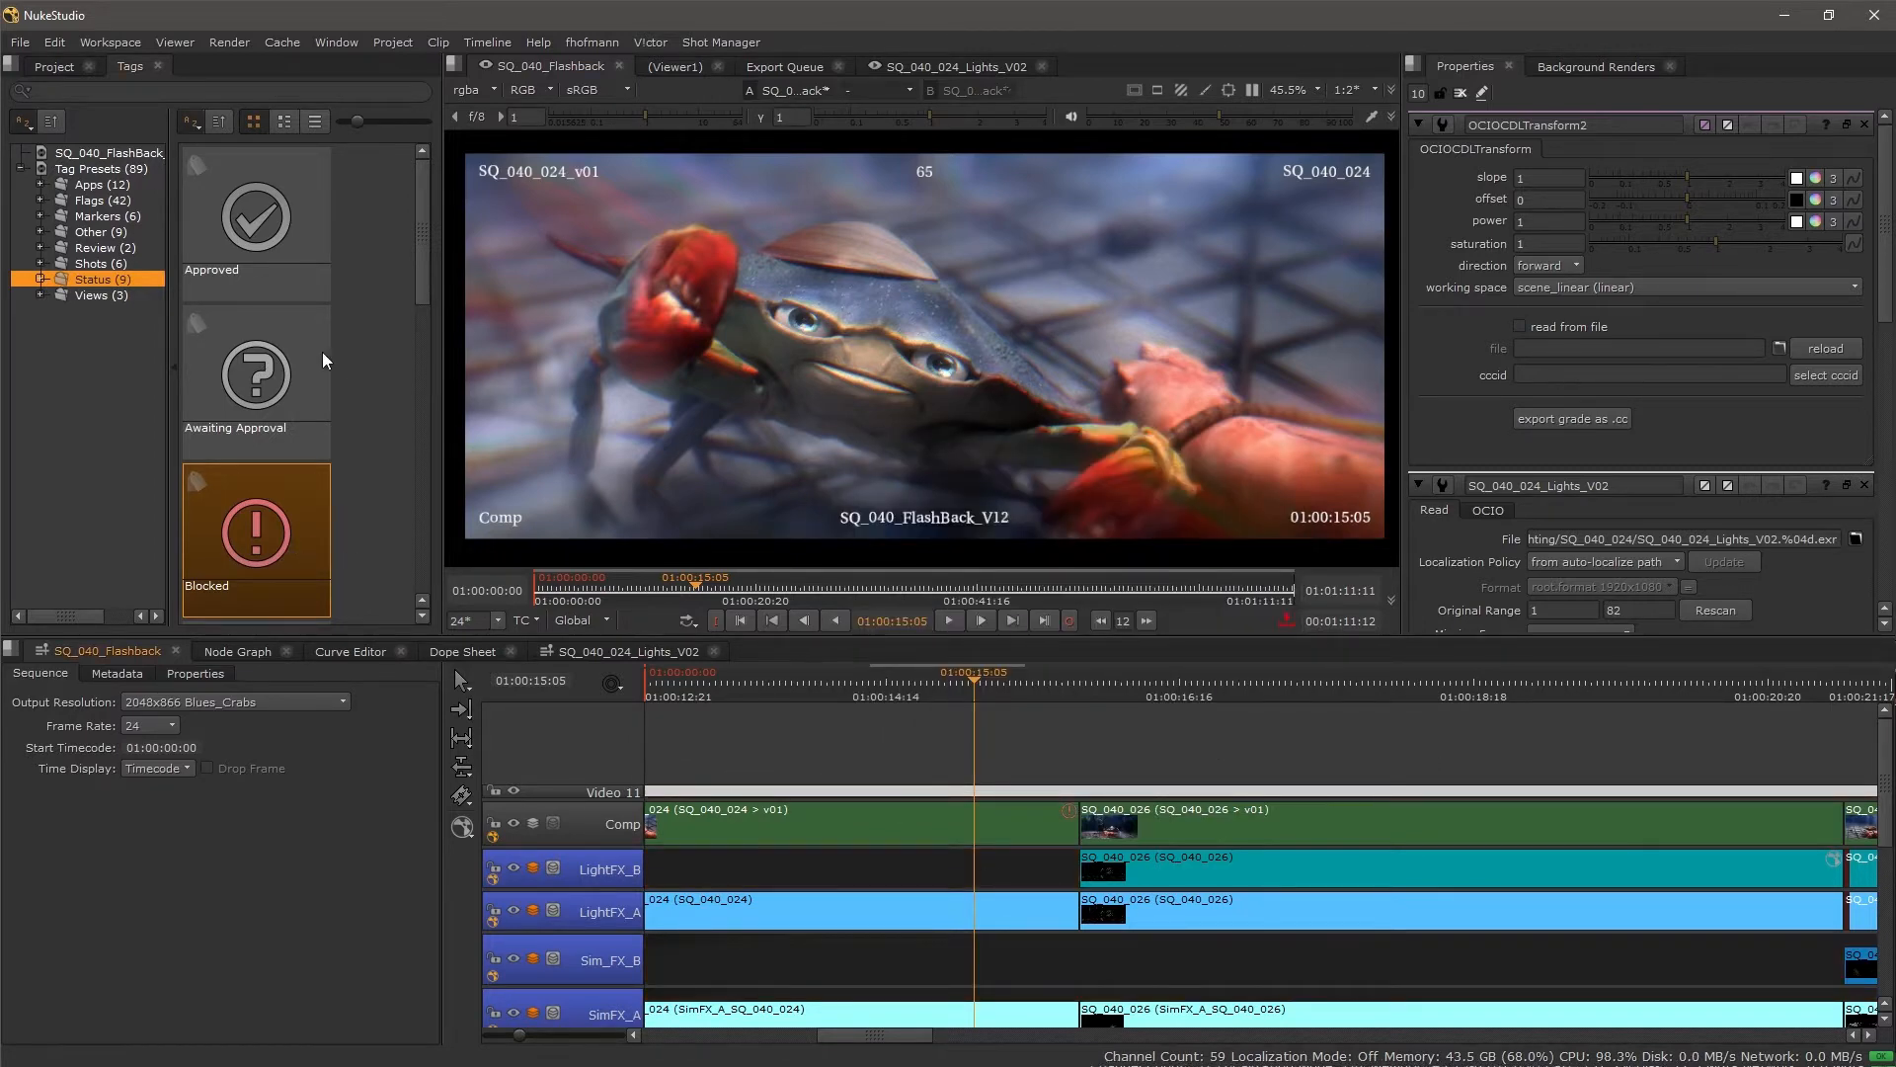
Apply the Awaiting Approval status tag to the SQ_040_024 clip on the Comp track.
drag(237, 393, 932, 823)
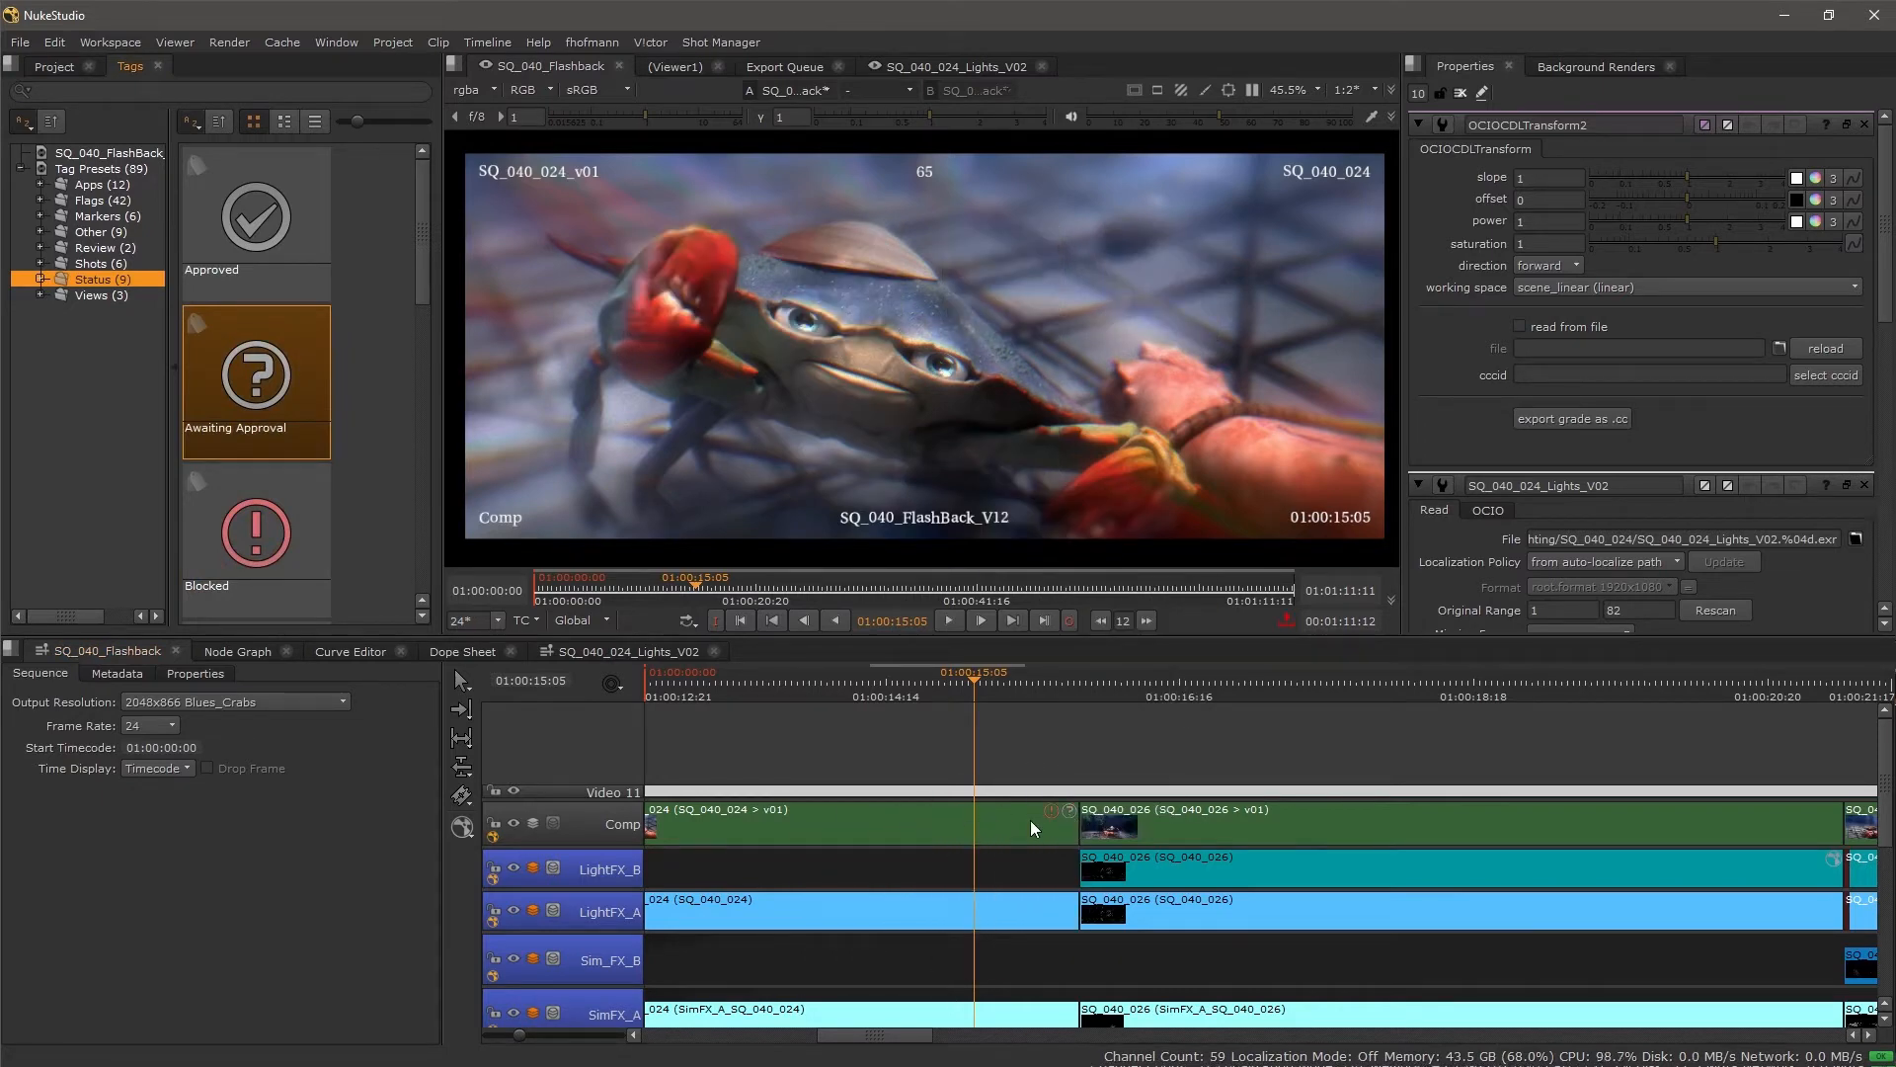
scroll(1030, 822, down, 2)
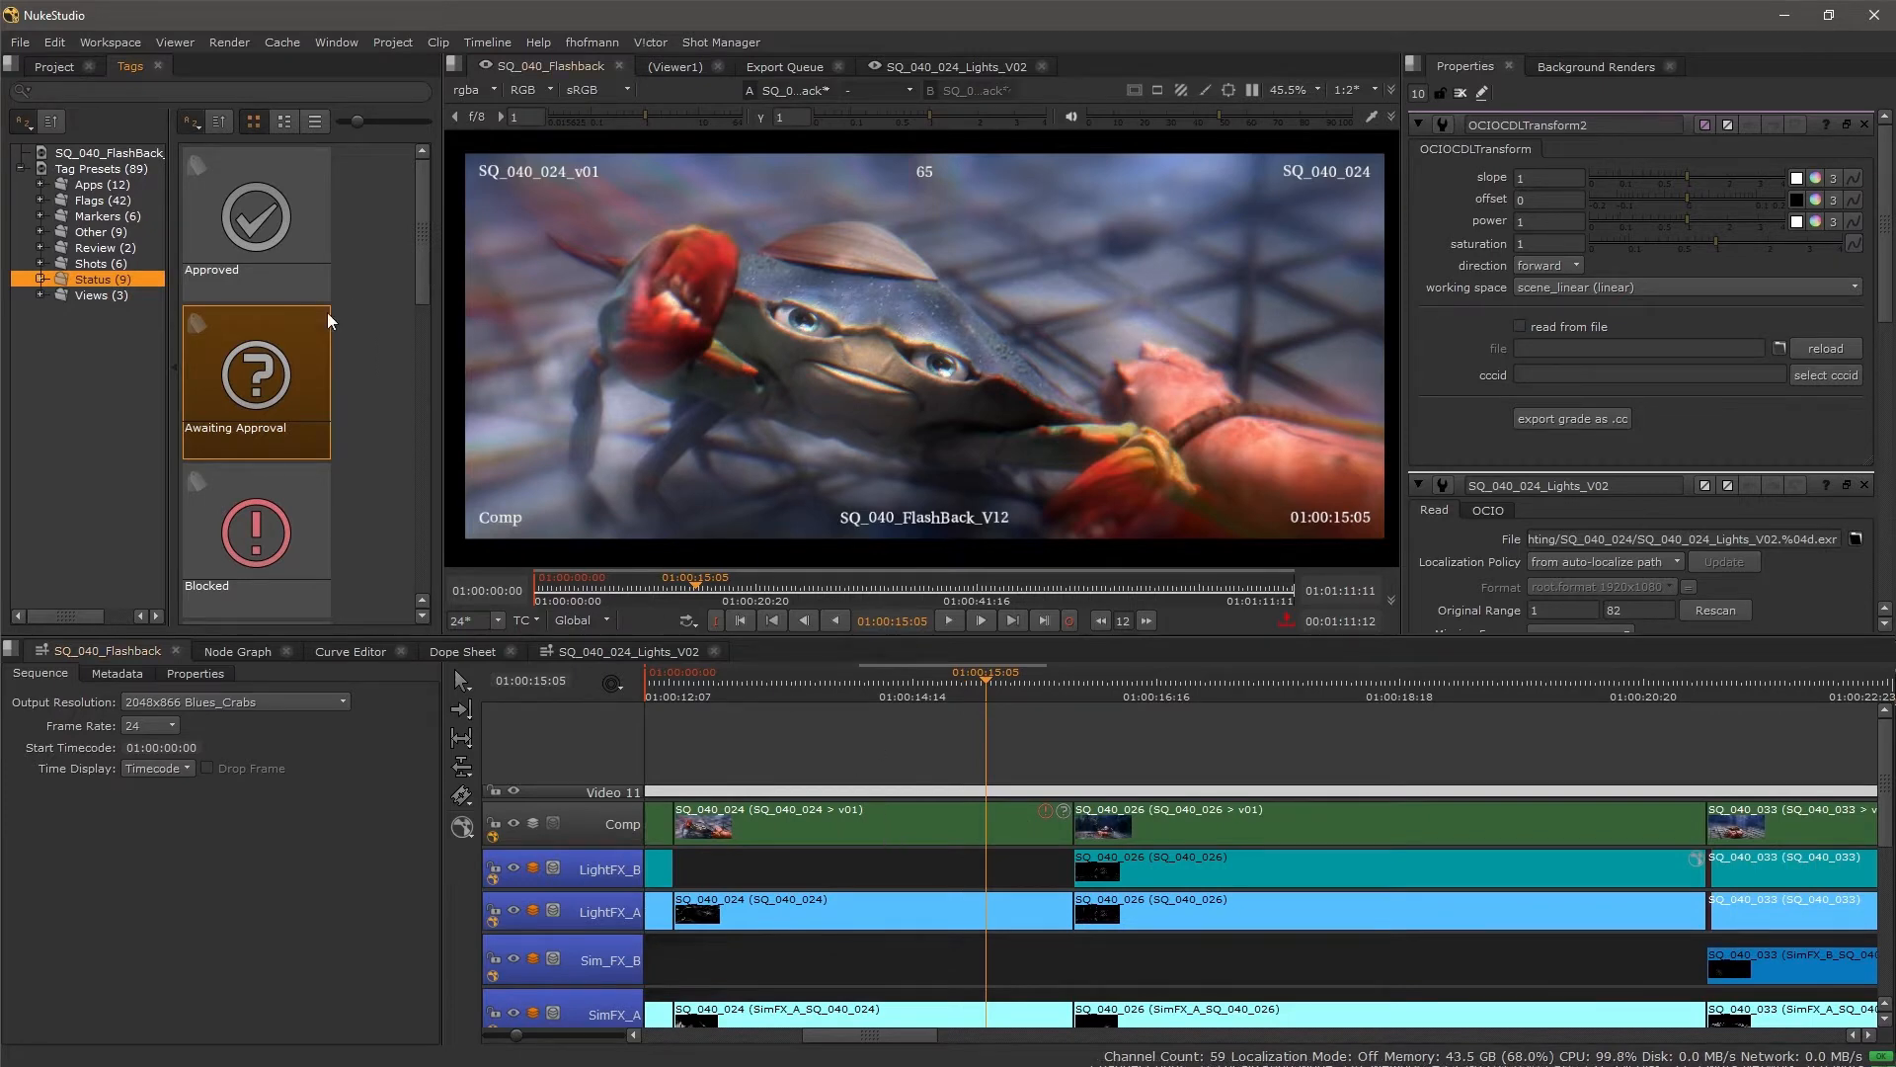
Apply Blue marker tags to the sequence at 01:00:15:05, 01:00:35:02 and 01:00:48:02 through the viewer.
click(109, 216)
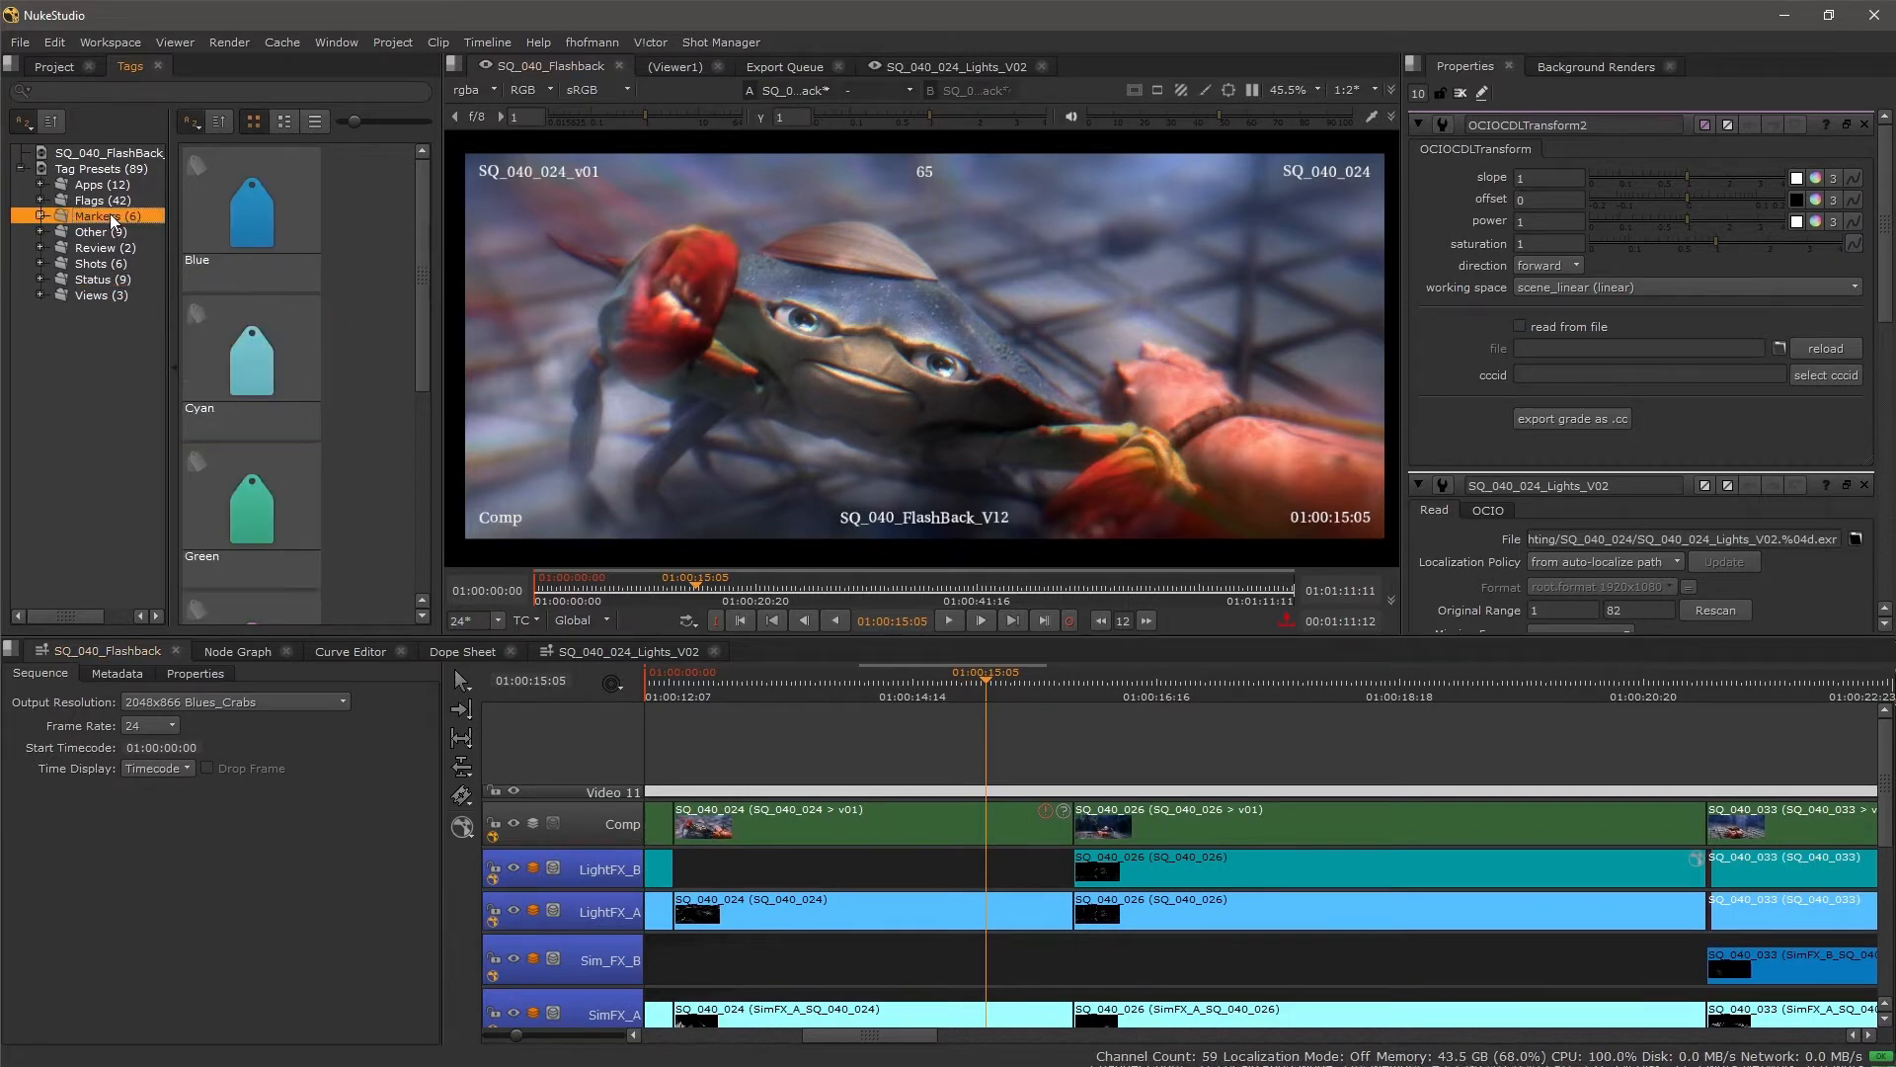
drag(239, 174, 820, 314)
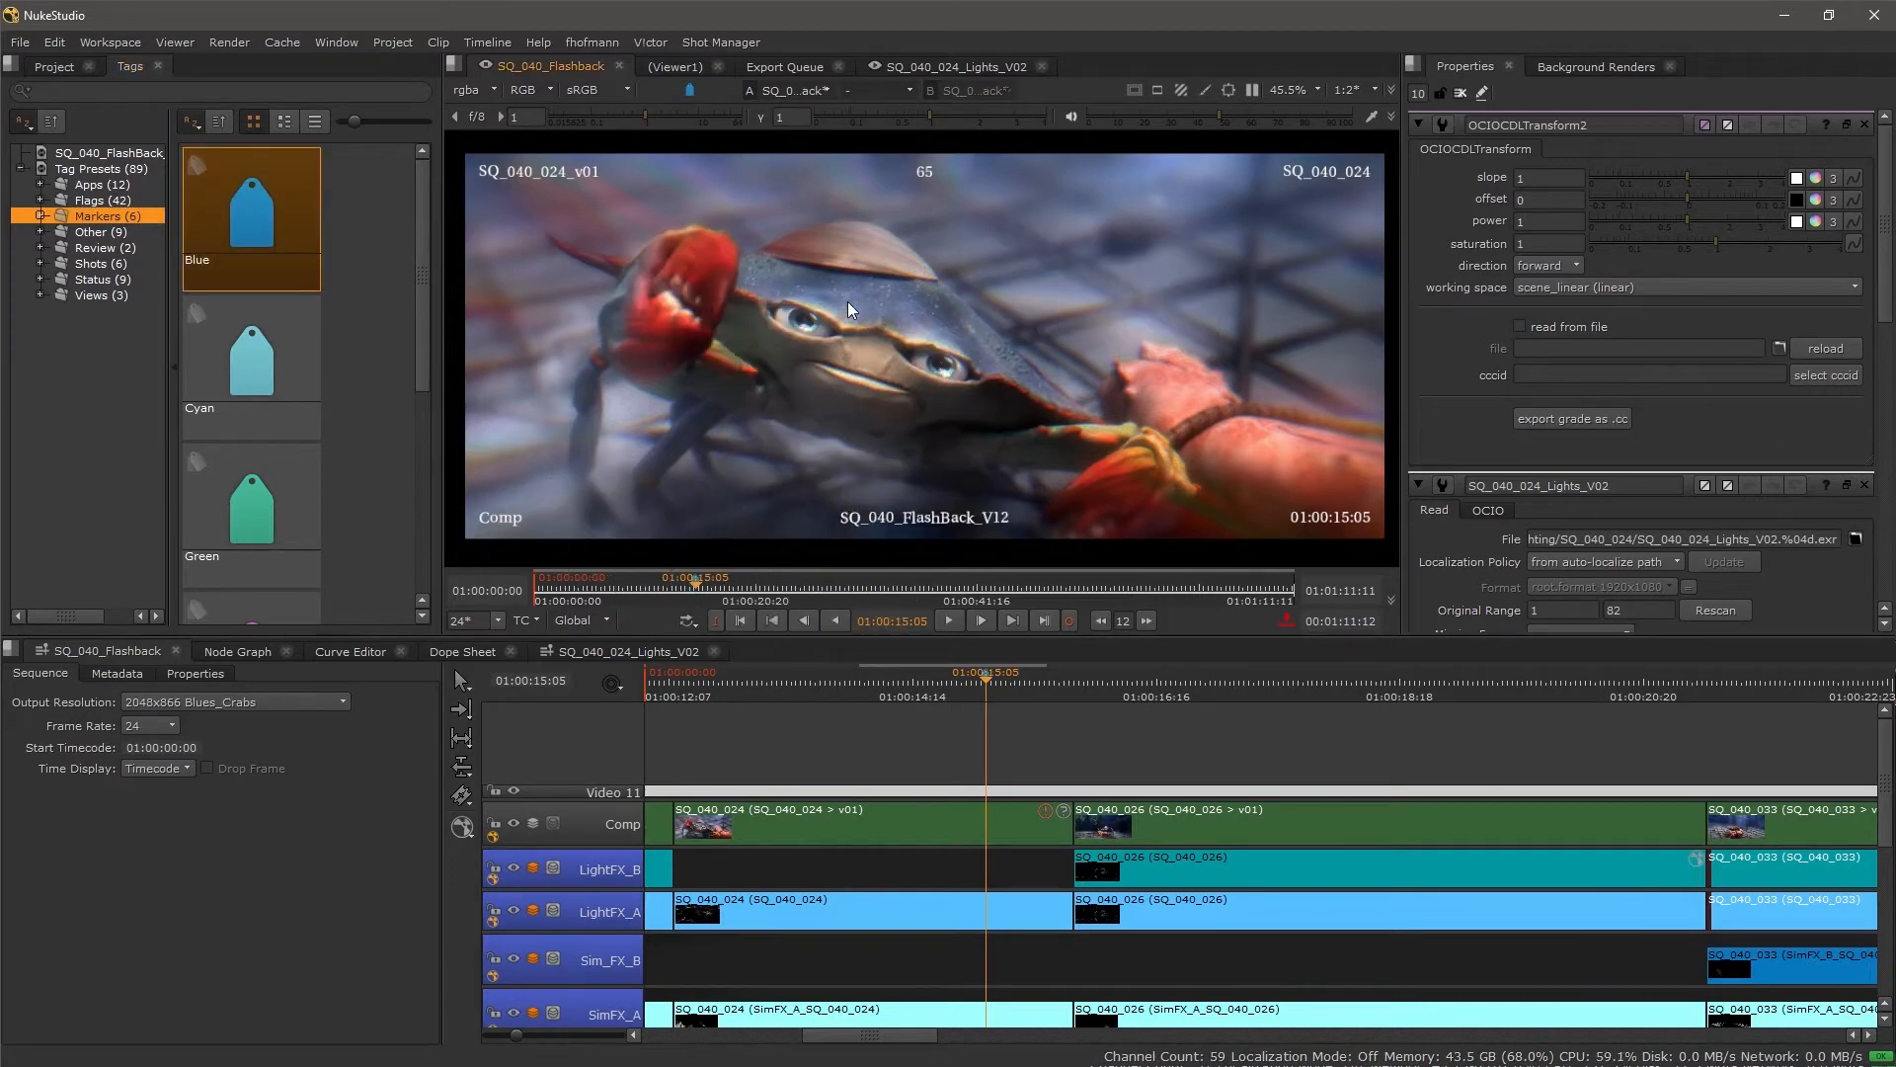
click(736, 585)
drag(759, 599, 907, 590)
mouse_move(279, 261)
mouse_down()
mouse_move(594, 432)
mouse_move(815, 300)
mouse_up()
drag(924, 594, 1045, 596)
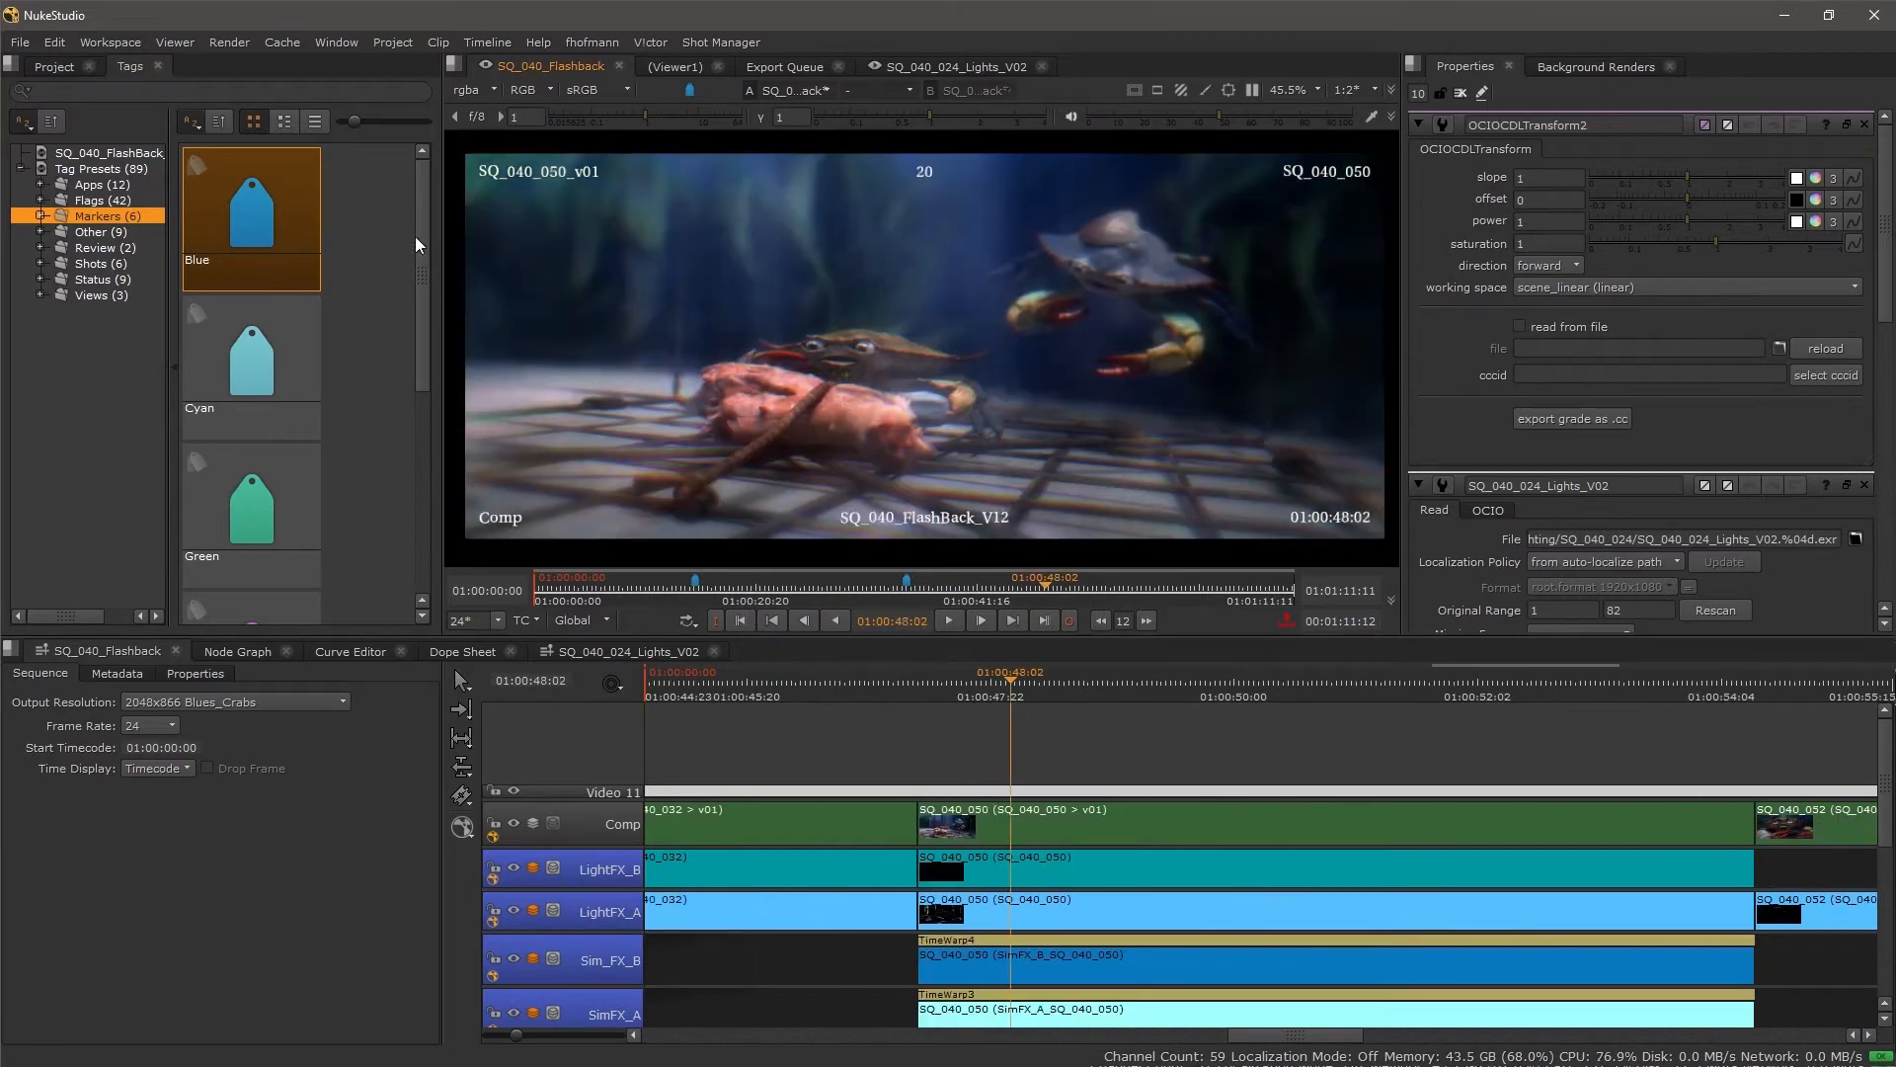
drag(278, 229, 827, 282)
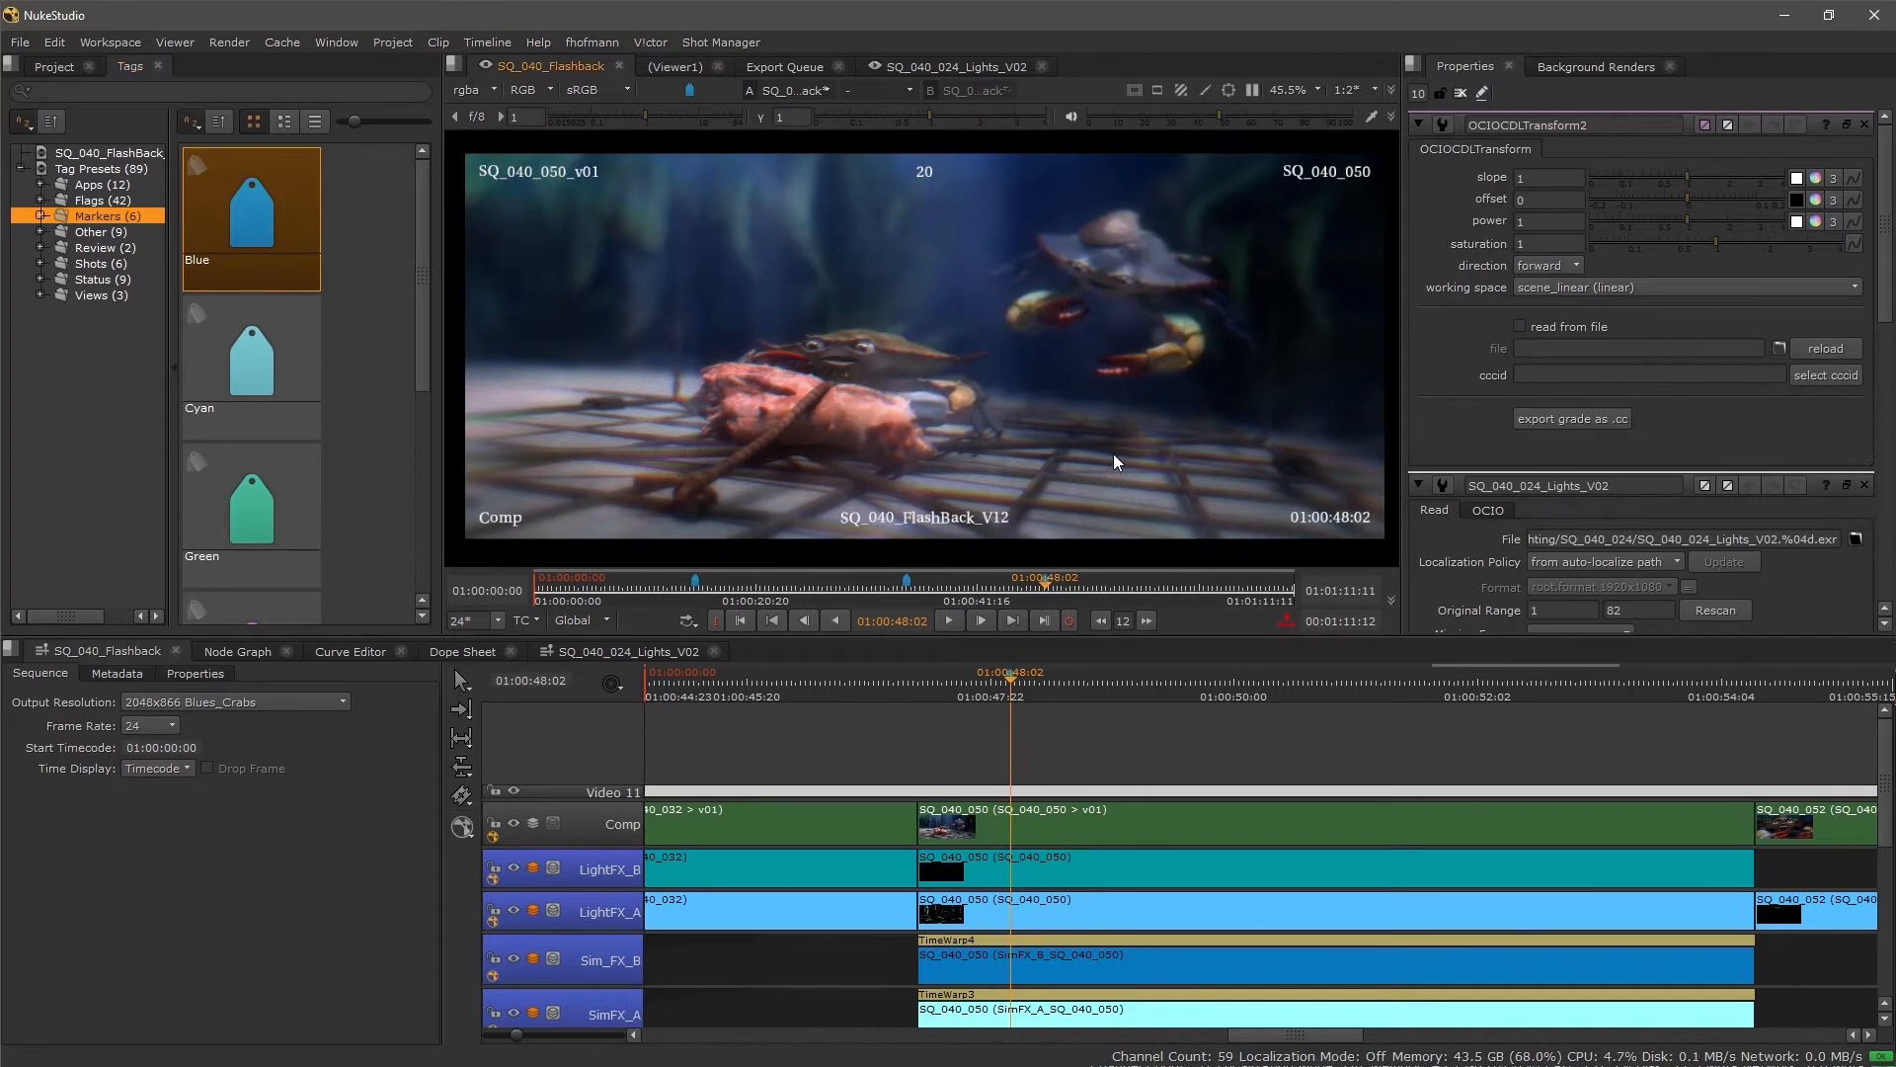
Jump back and forth between the sequence's markers and apply the Blue tag to the frame at 01:00:15:05.
key(alt+Up)
key(alt+Up)
key(alt+Down)
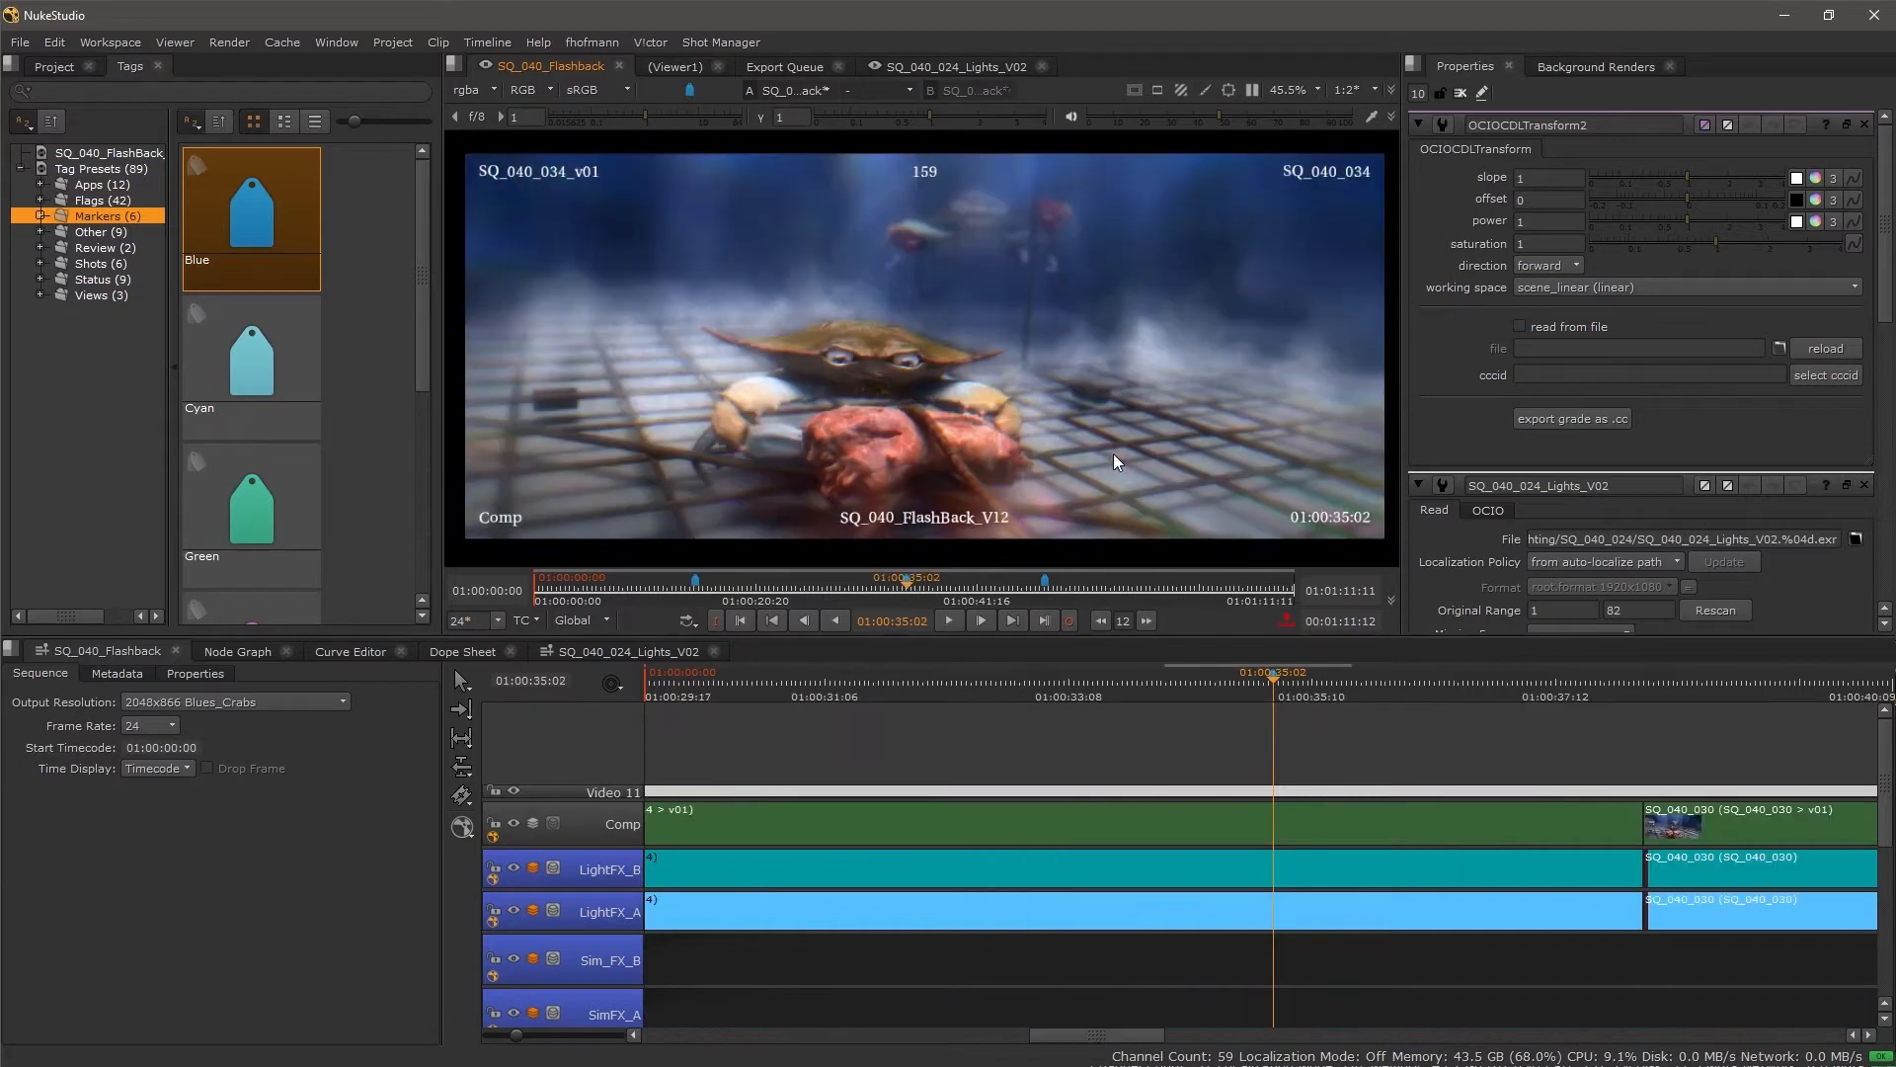
key(alt+Down)
key(alt+Up)
key(alt+Up)
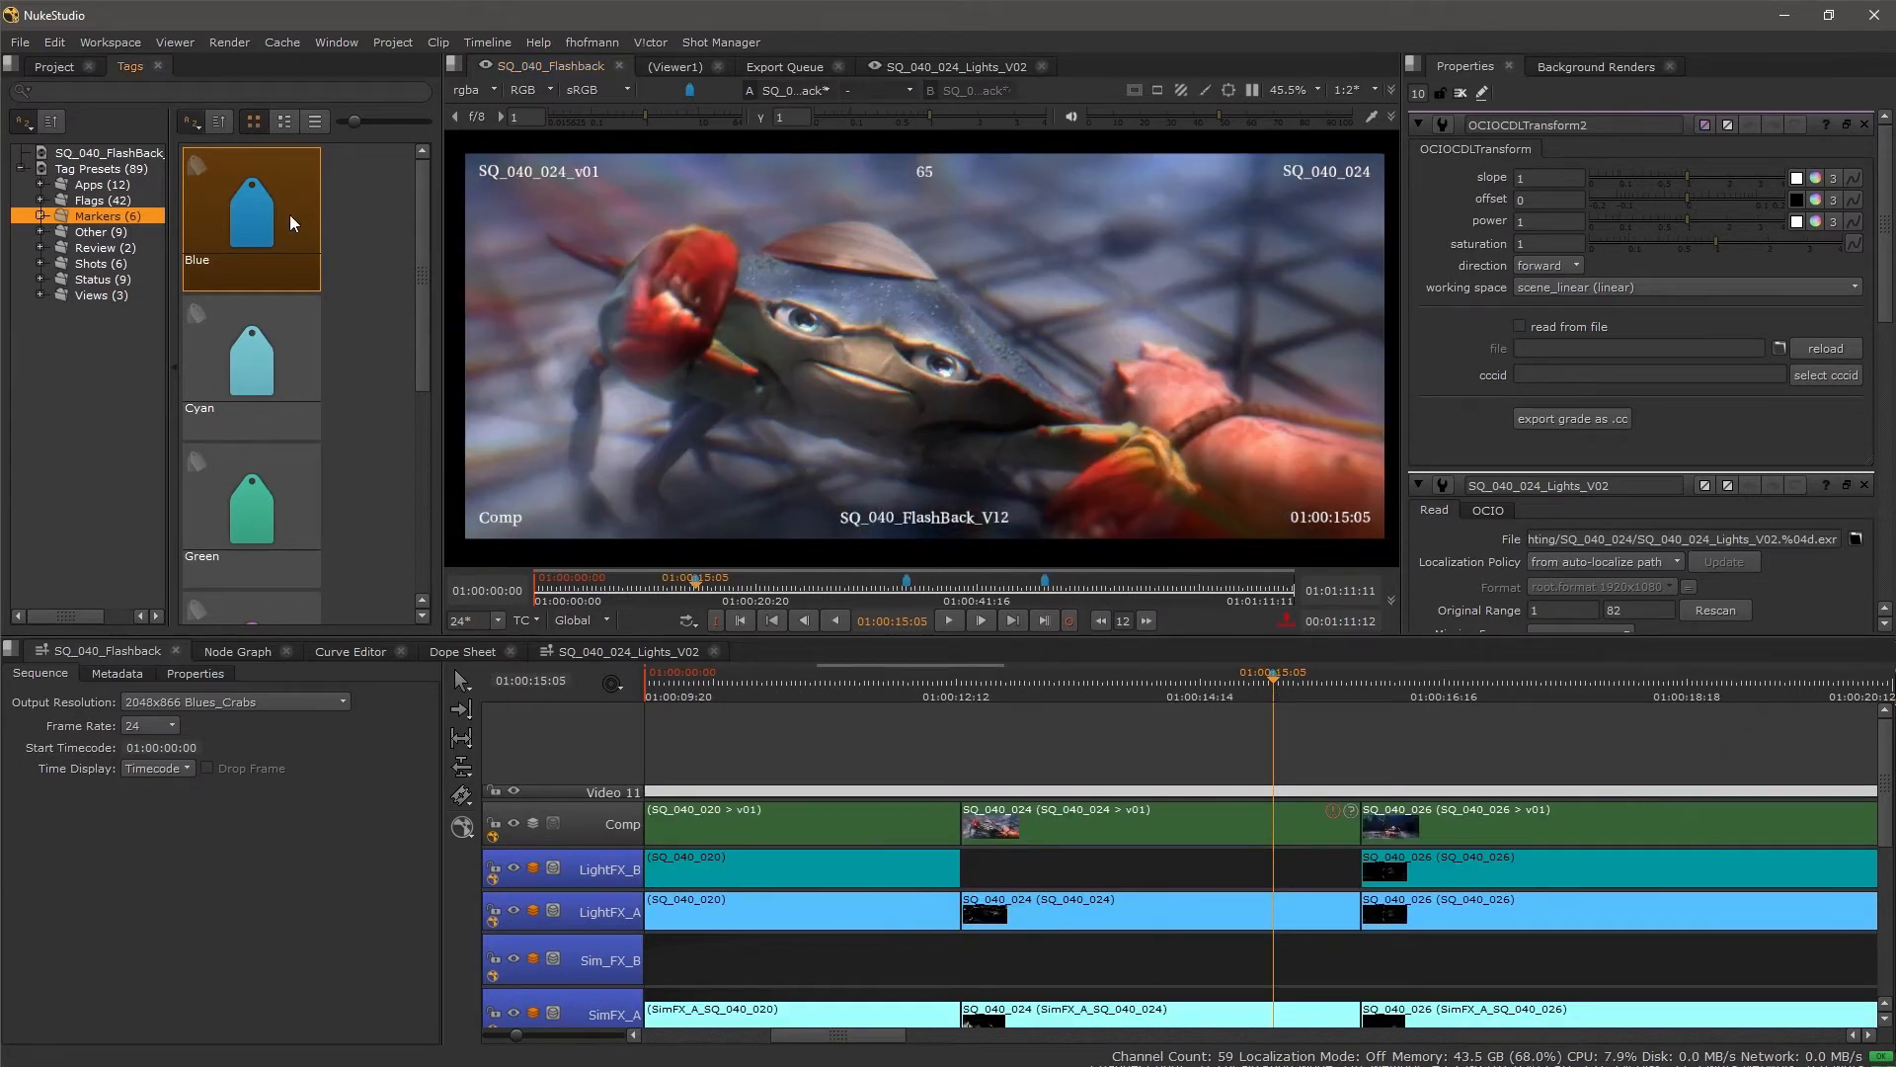
drag(296, 241, 896, 470)
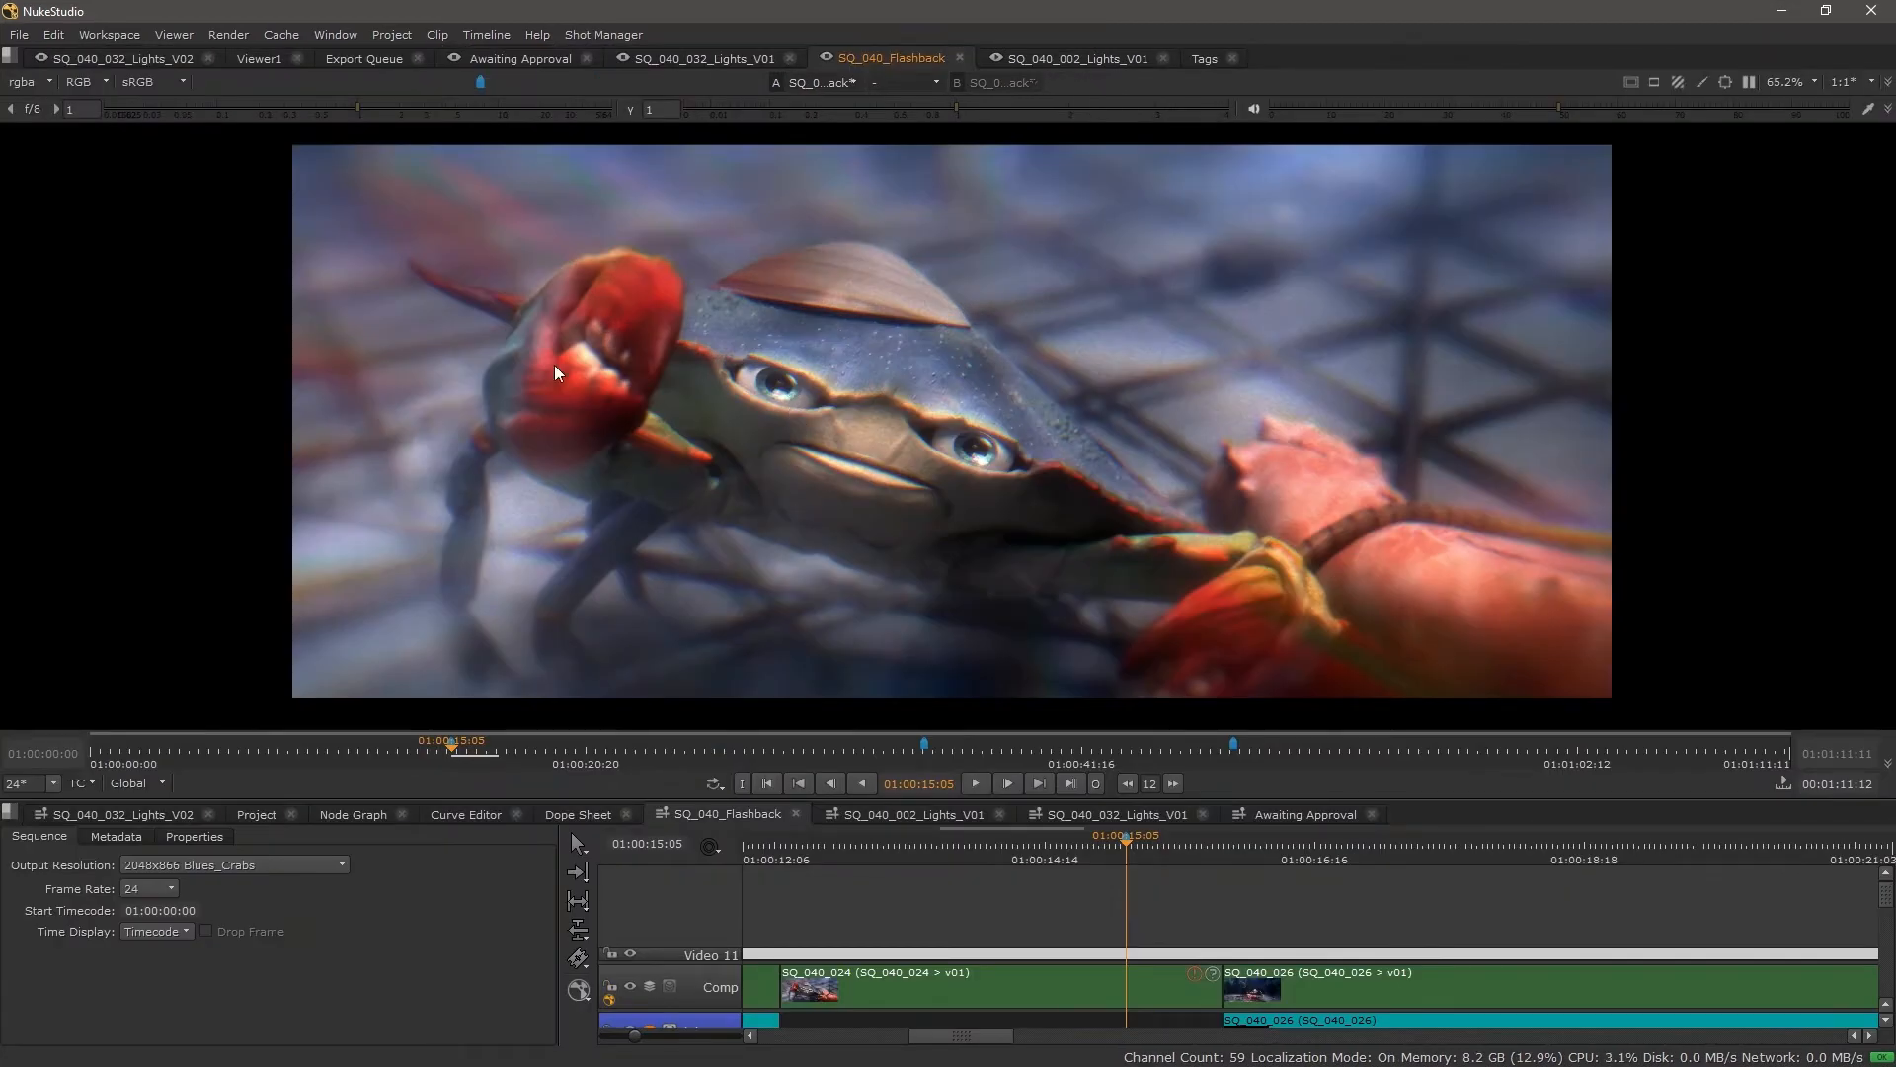
Examine the tags attached to the SQ_040_002_Lights clip in the project bin, then close the tag editor.
click(262, 814)
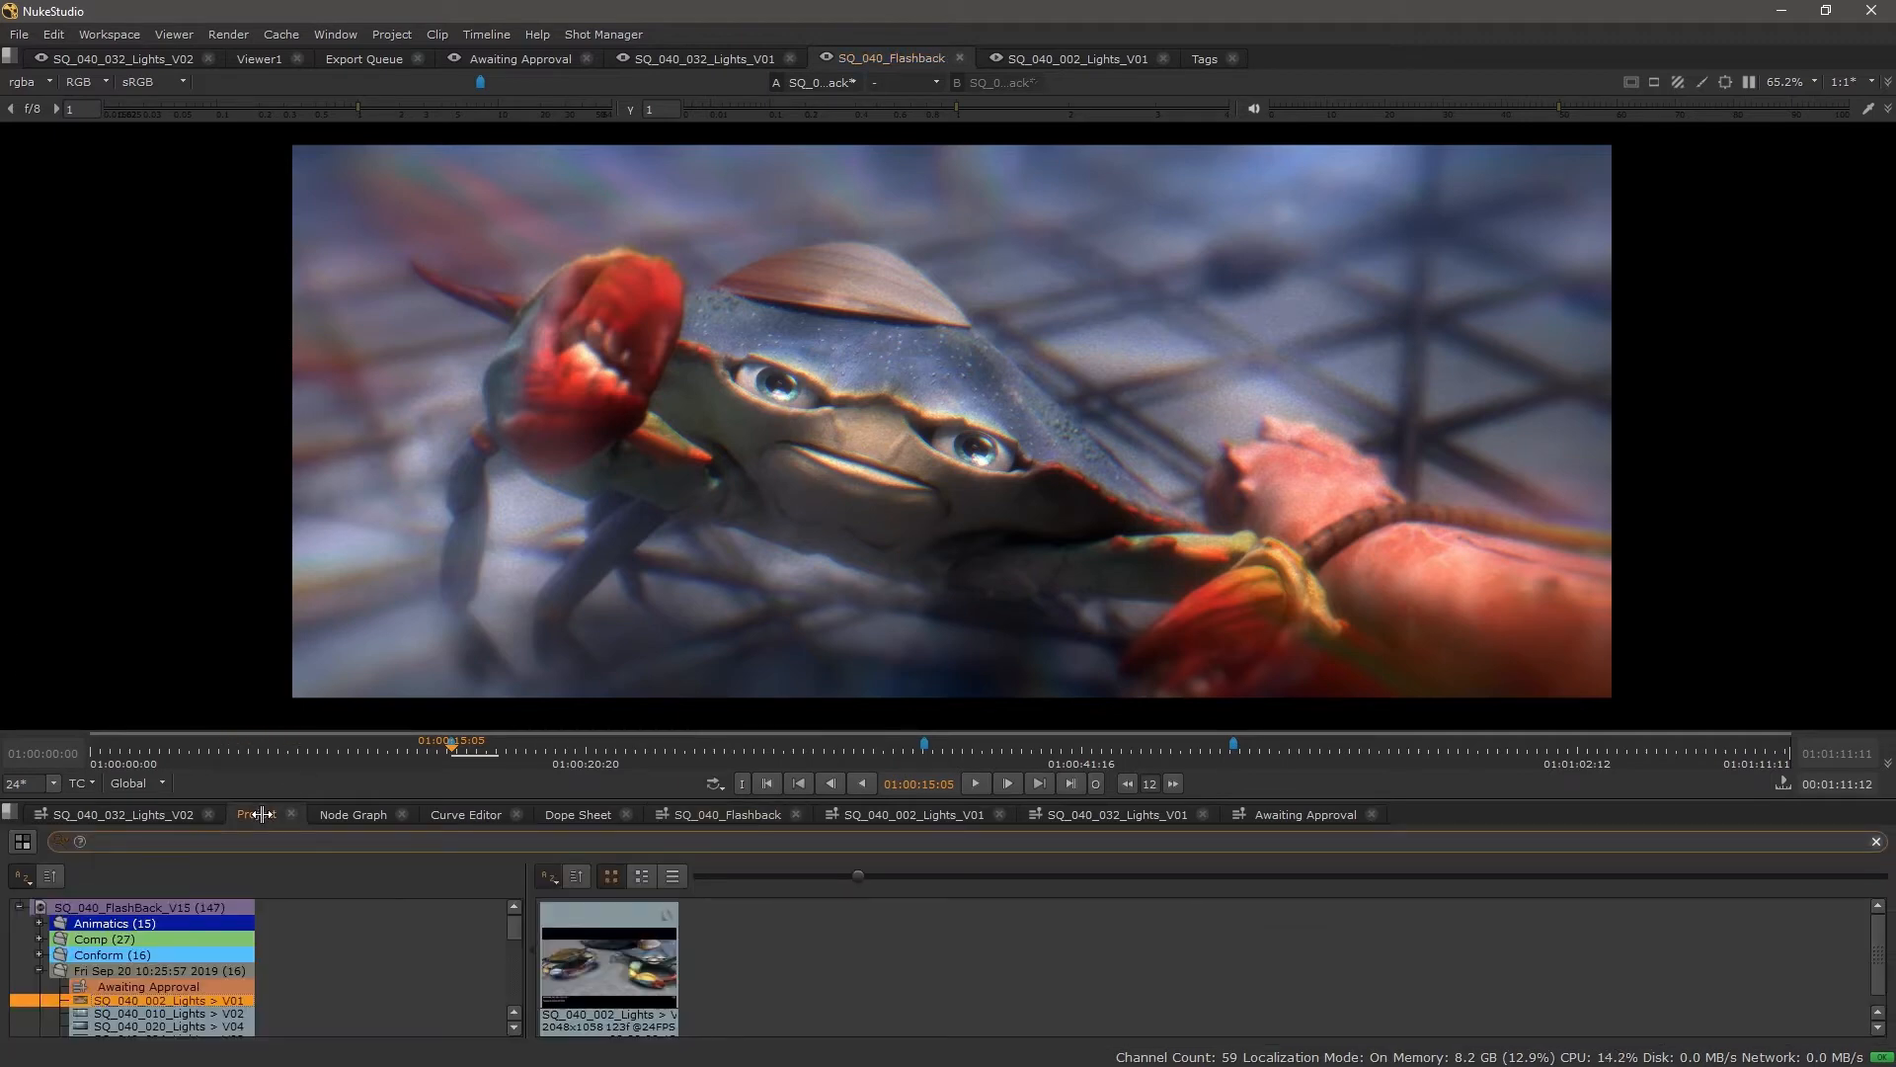
click(663, 916)
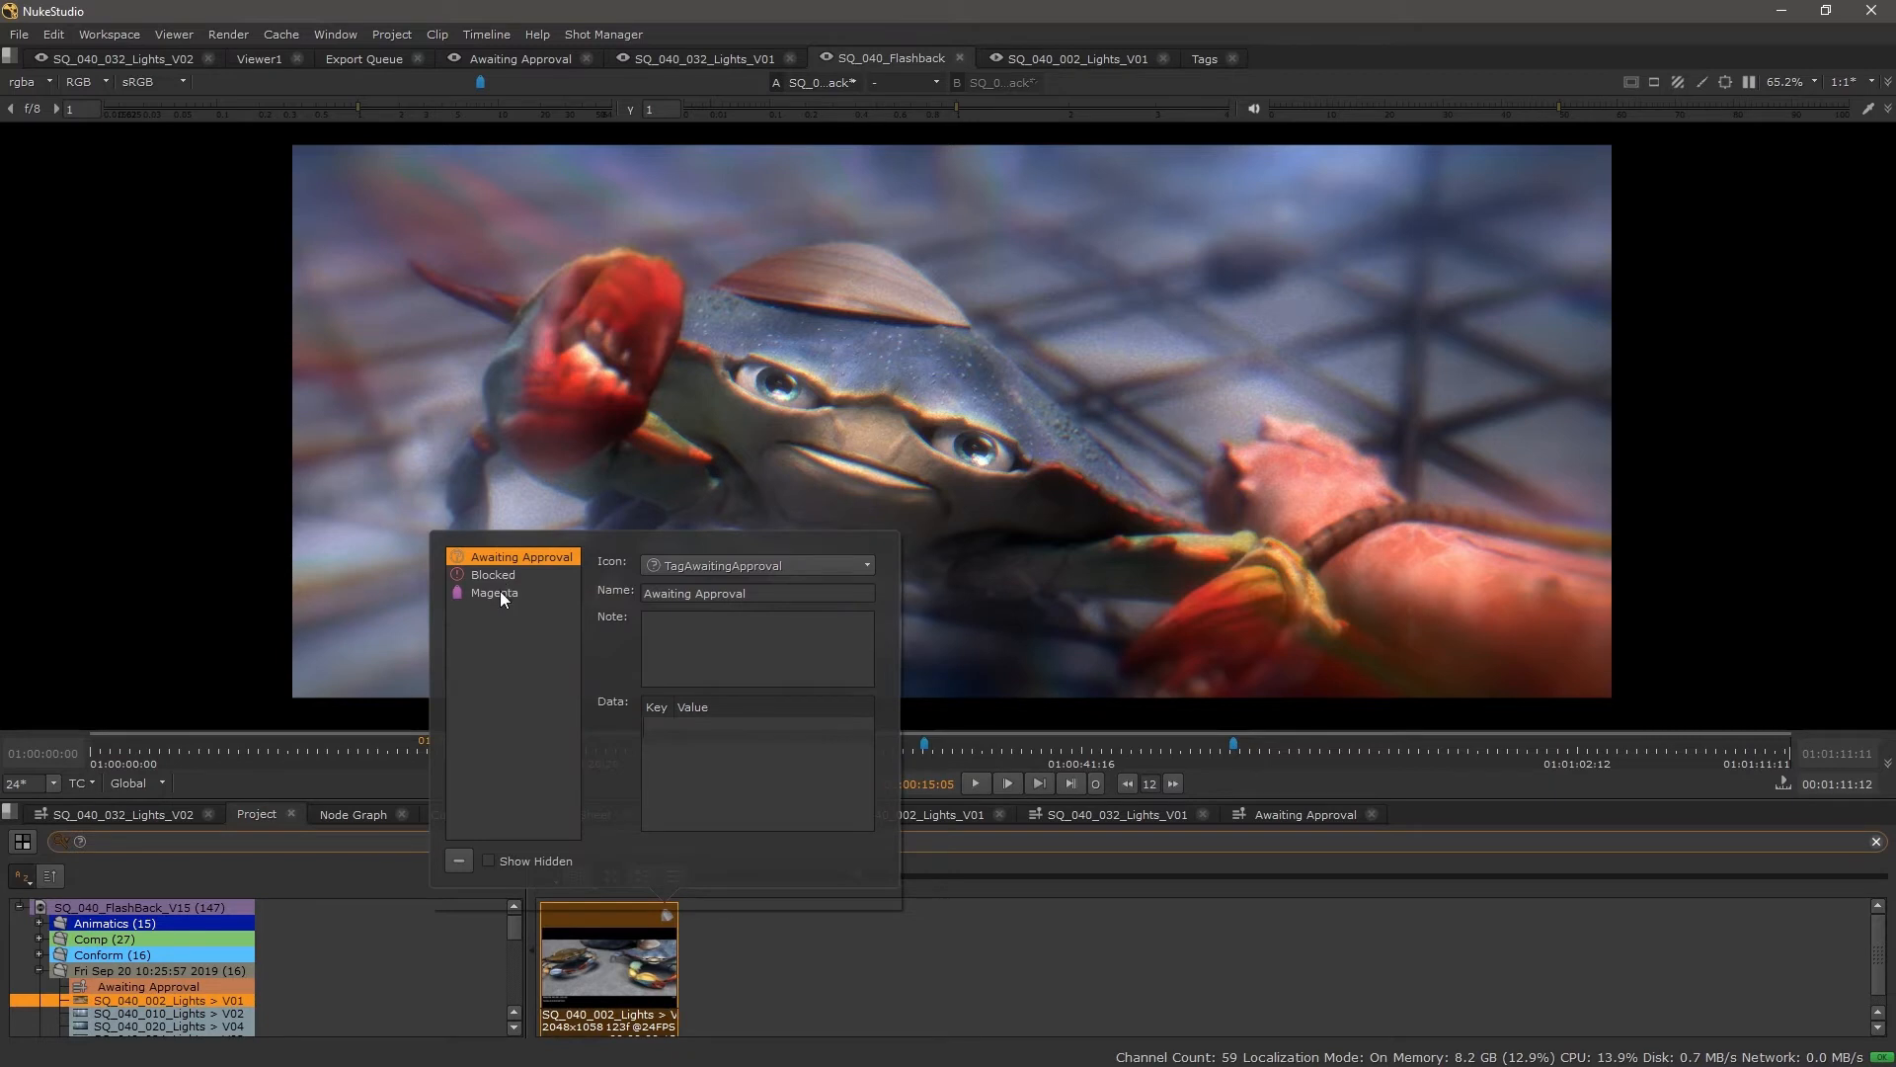
click(496, 578)
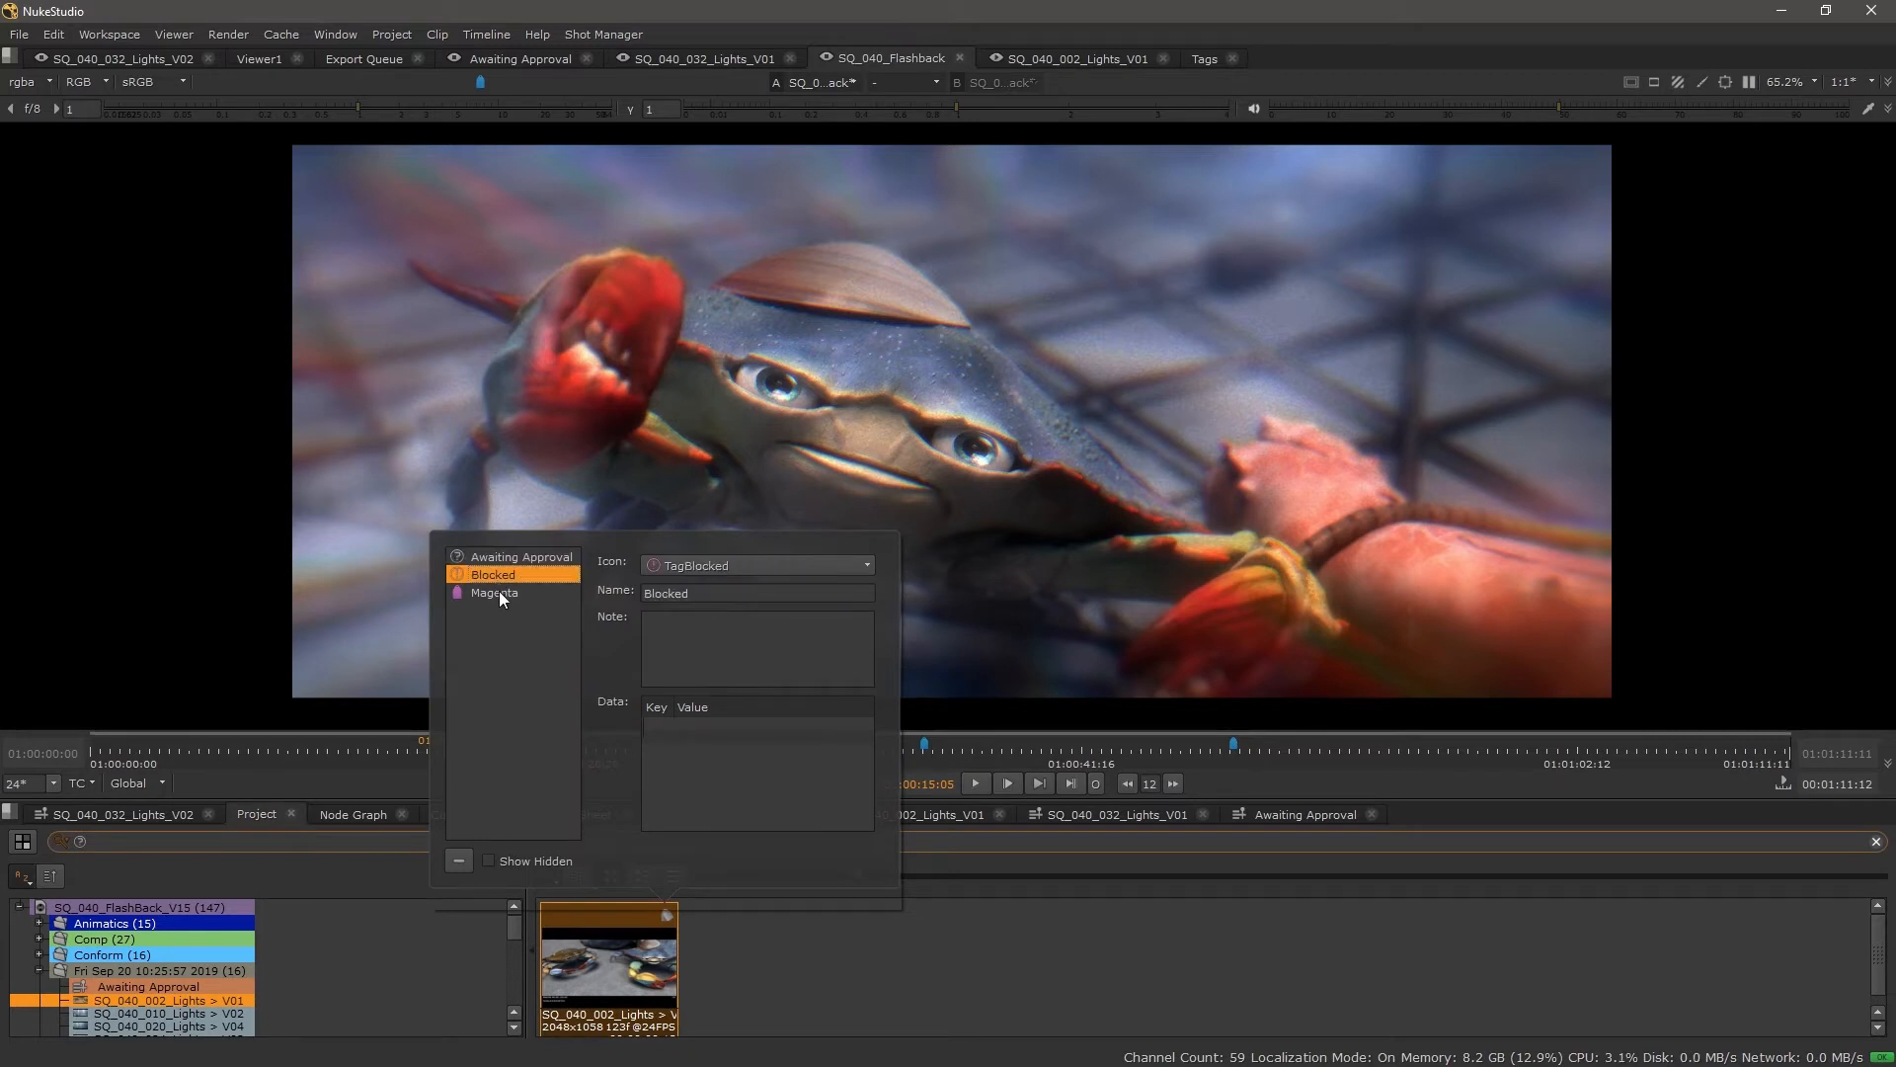
click(500, 592)
click(504, 560)
click(136, 551)
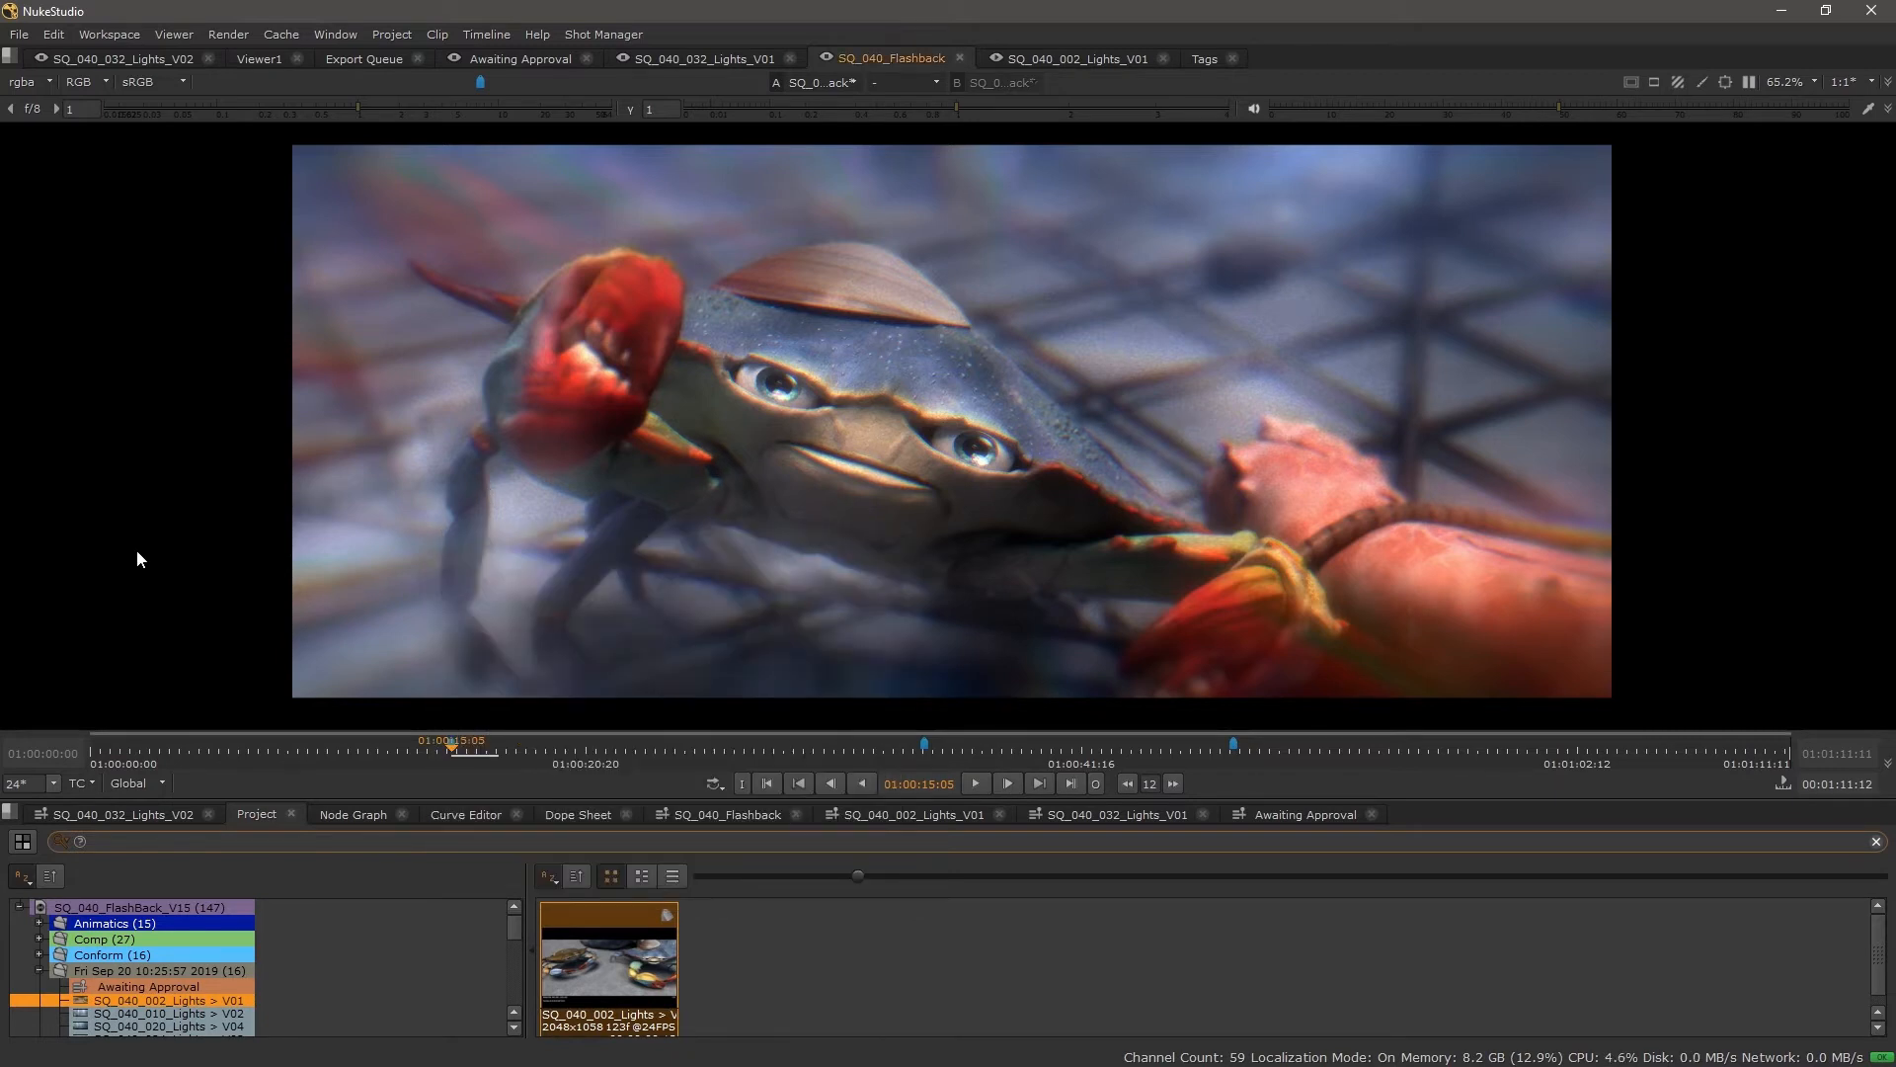
Clear the project bin's existing search filter and filter it by the Awaiting Approval tag from the Status presets.
click(1204, 59)
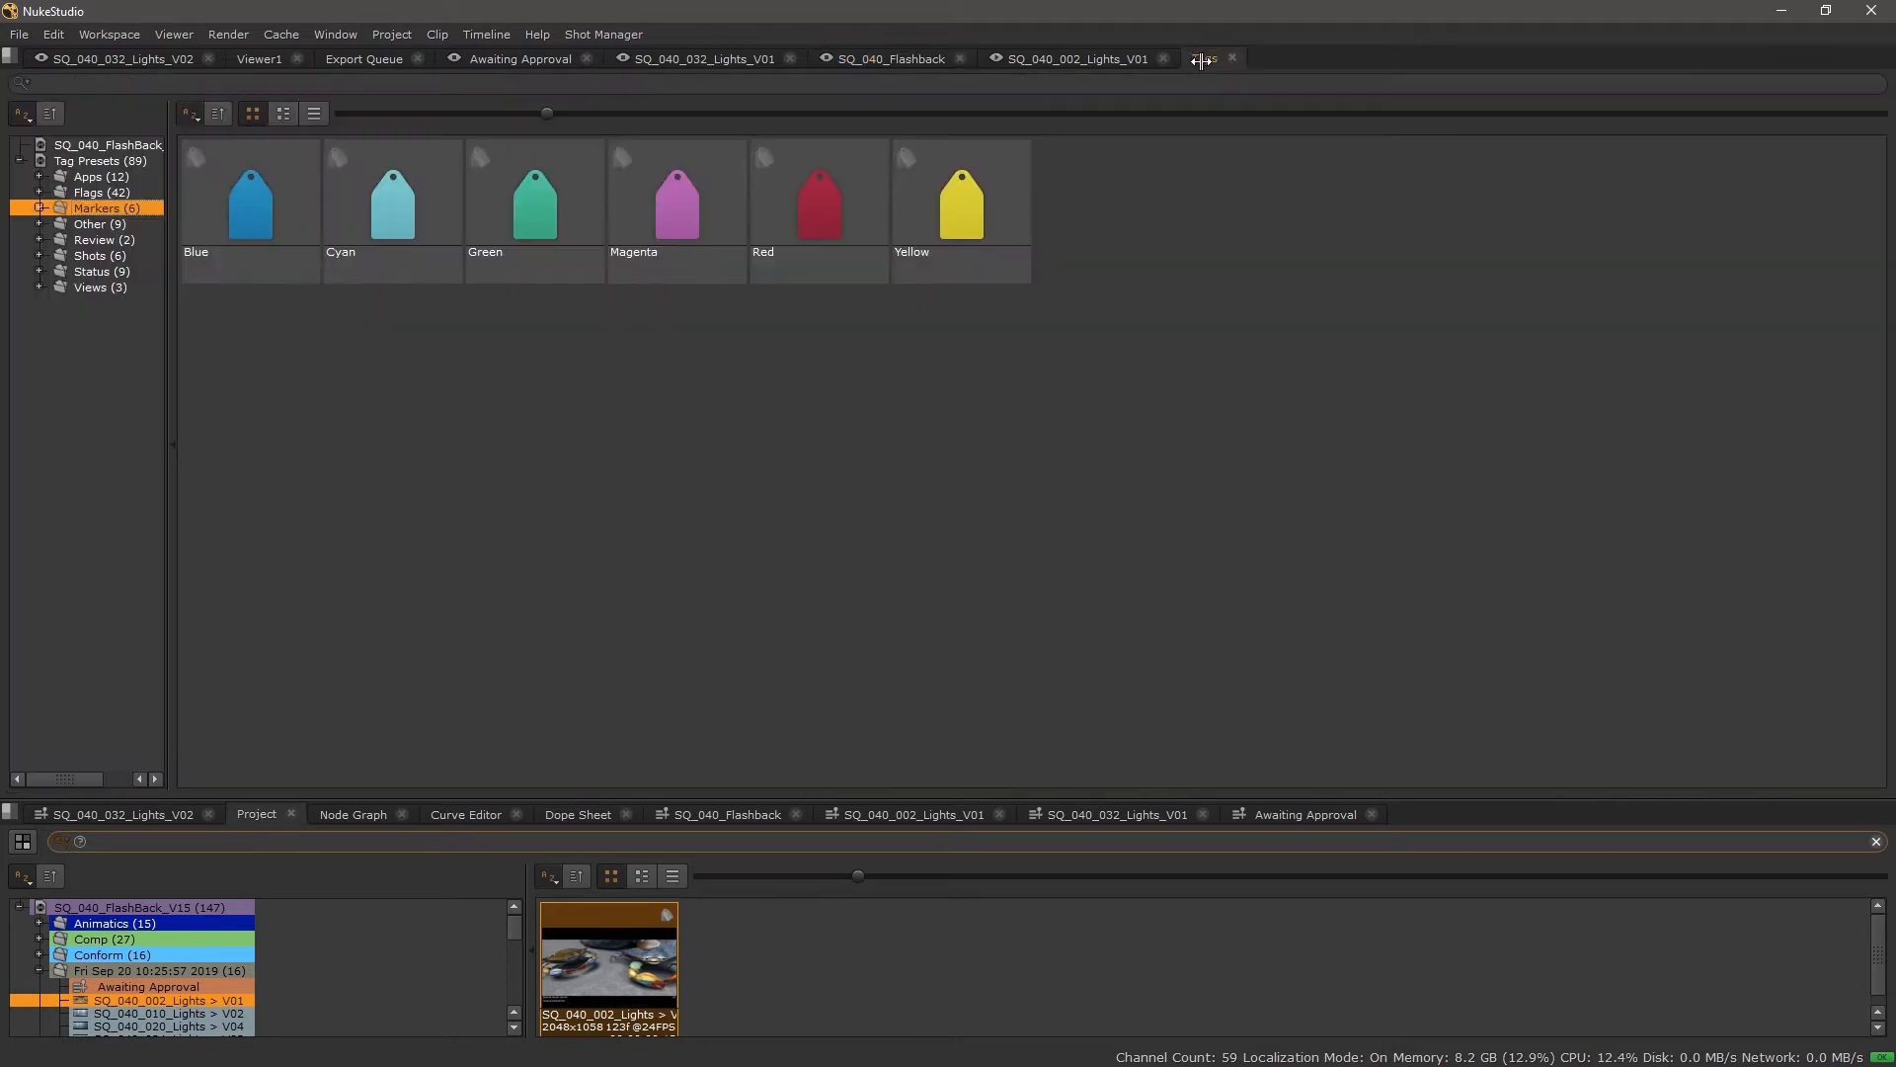
click(103, 240)
click(92, 272)
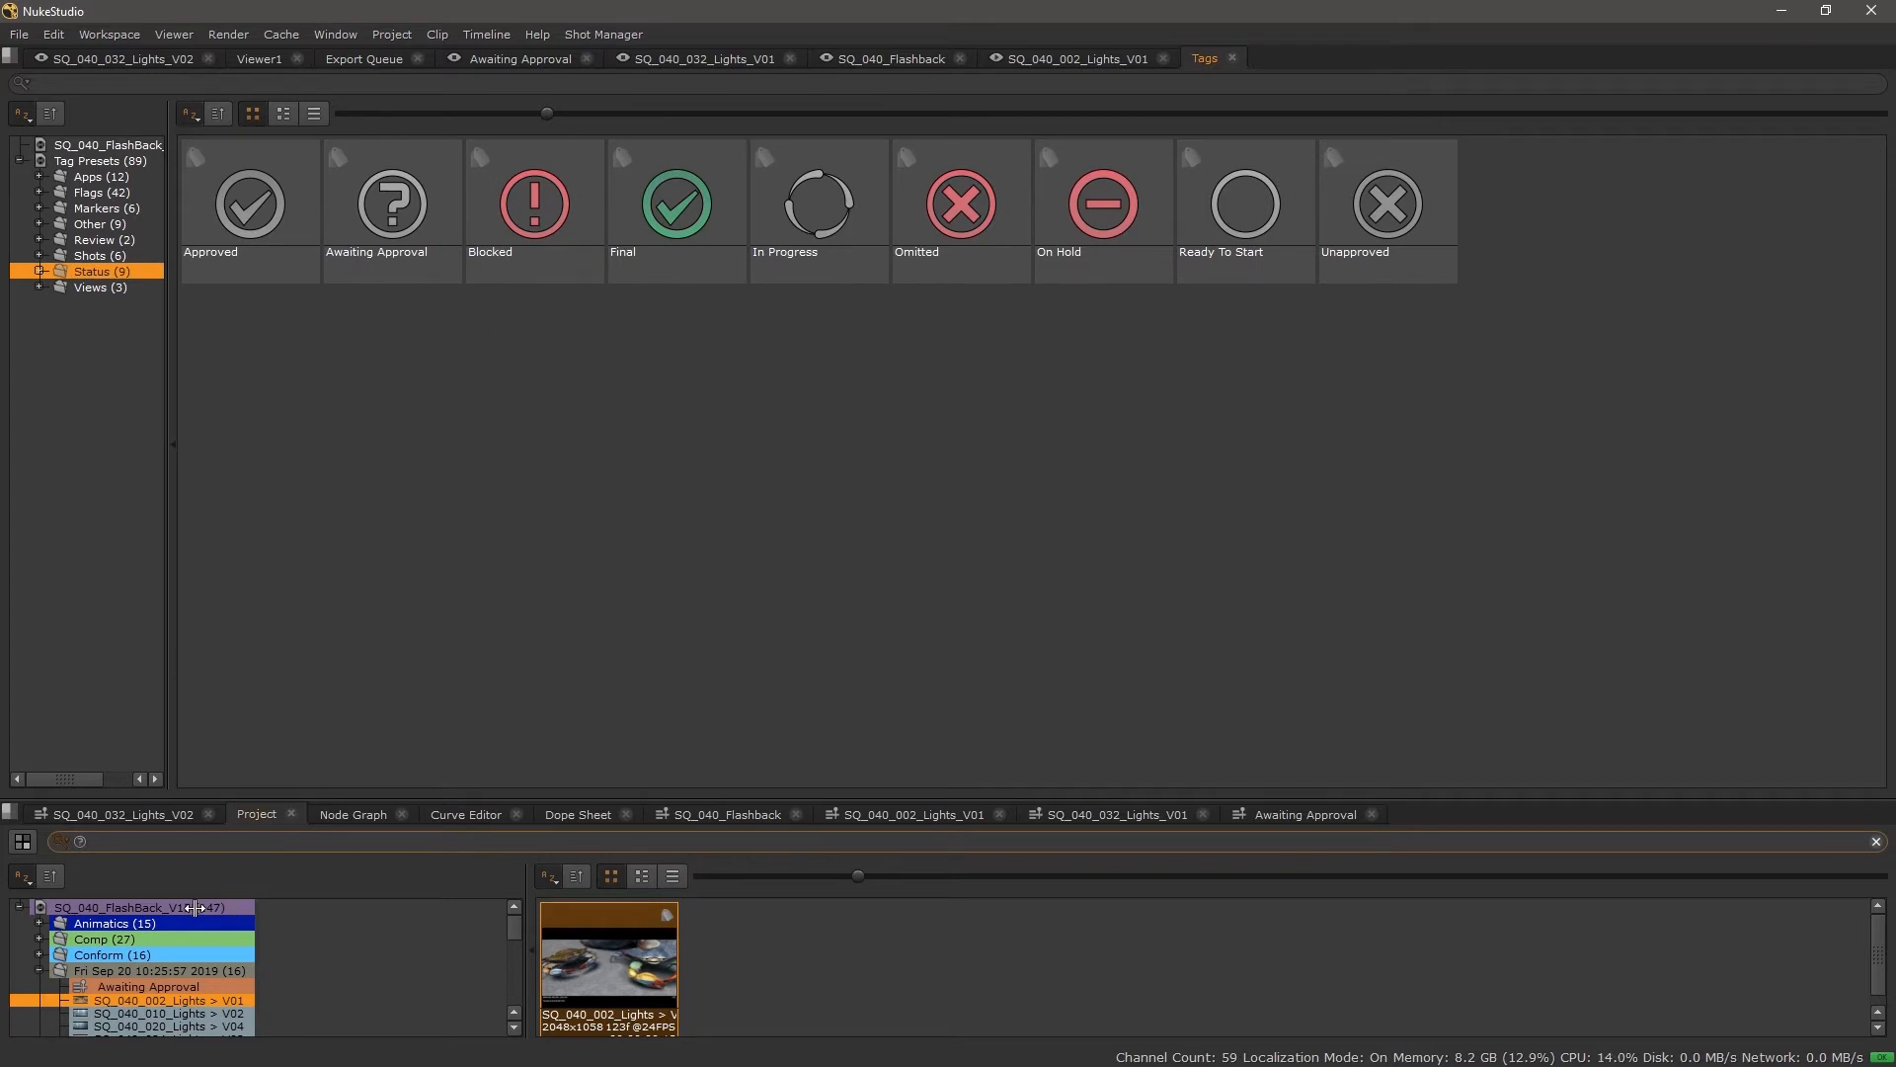
click(1875, 840)
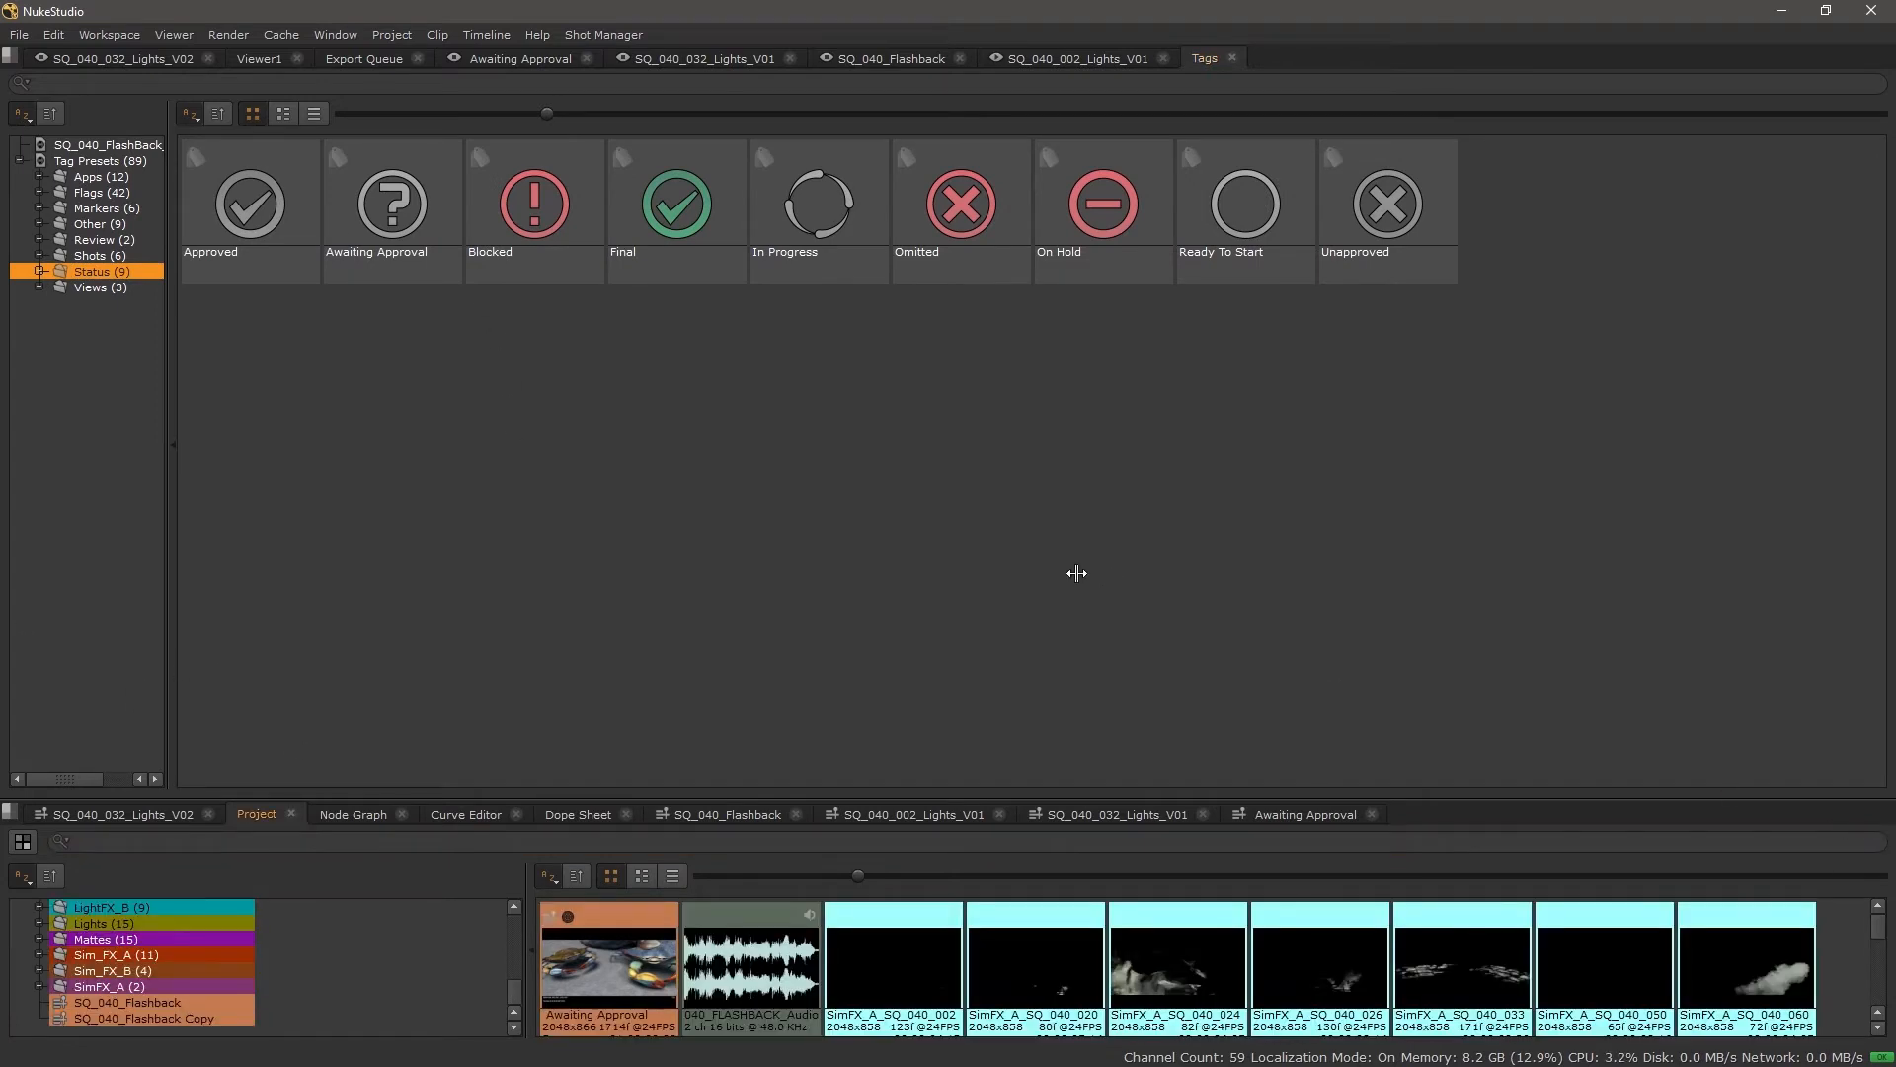
click(375, 194)
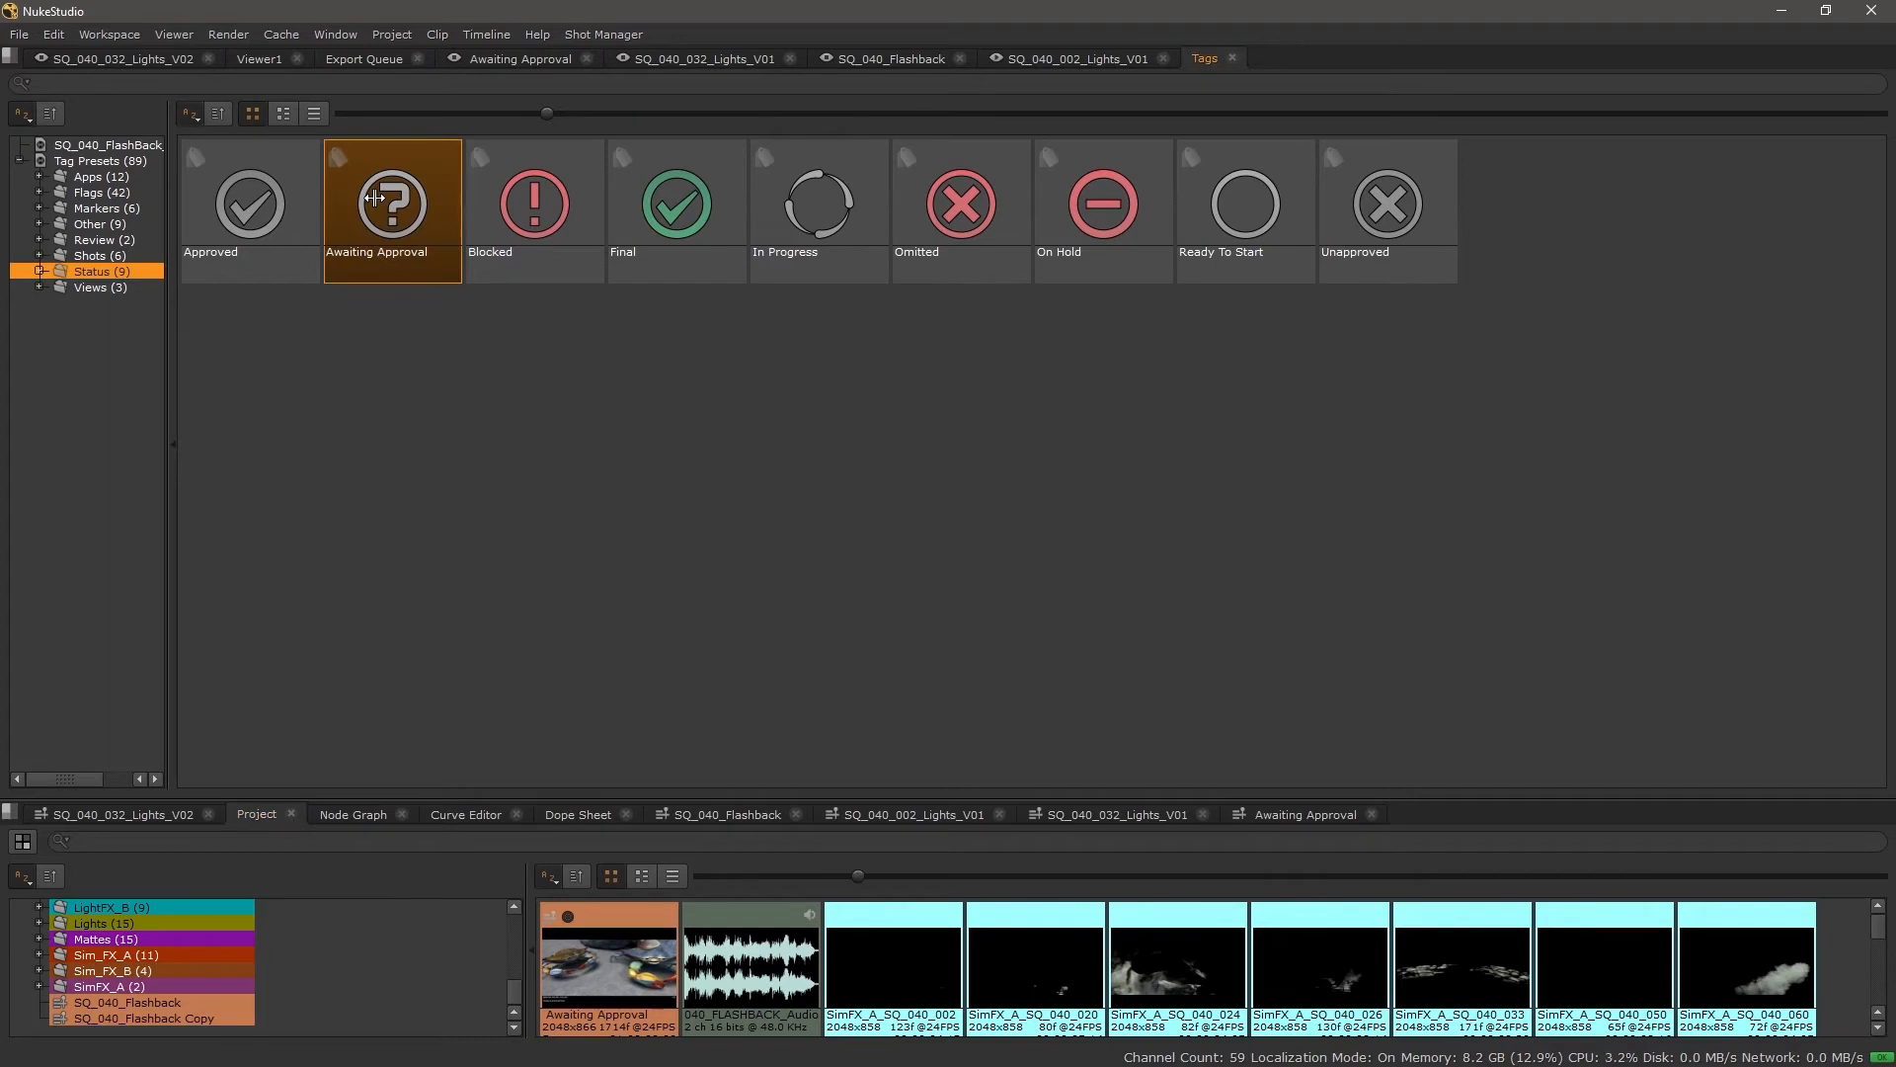
drag(375, 196, 196, 844)
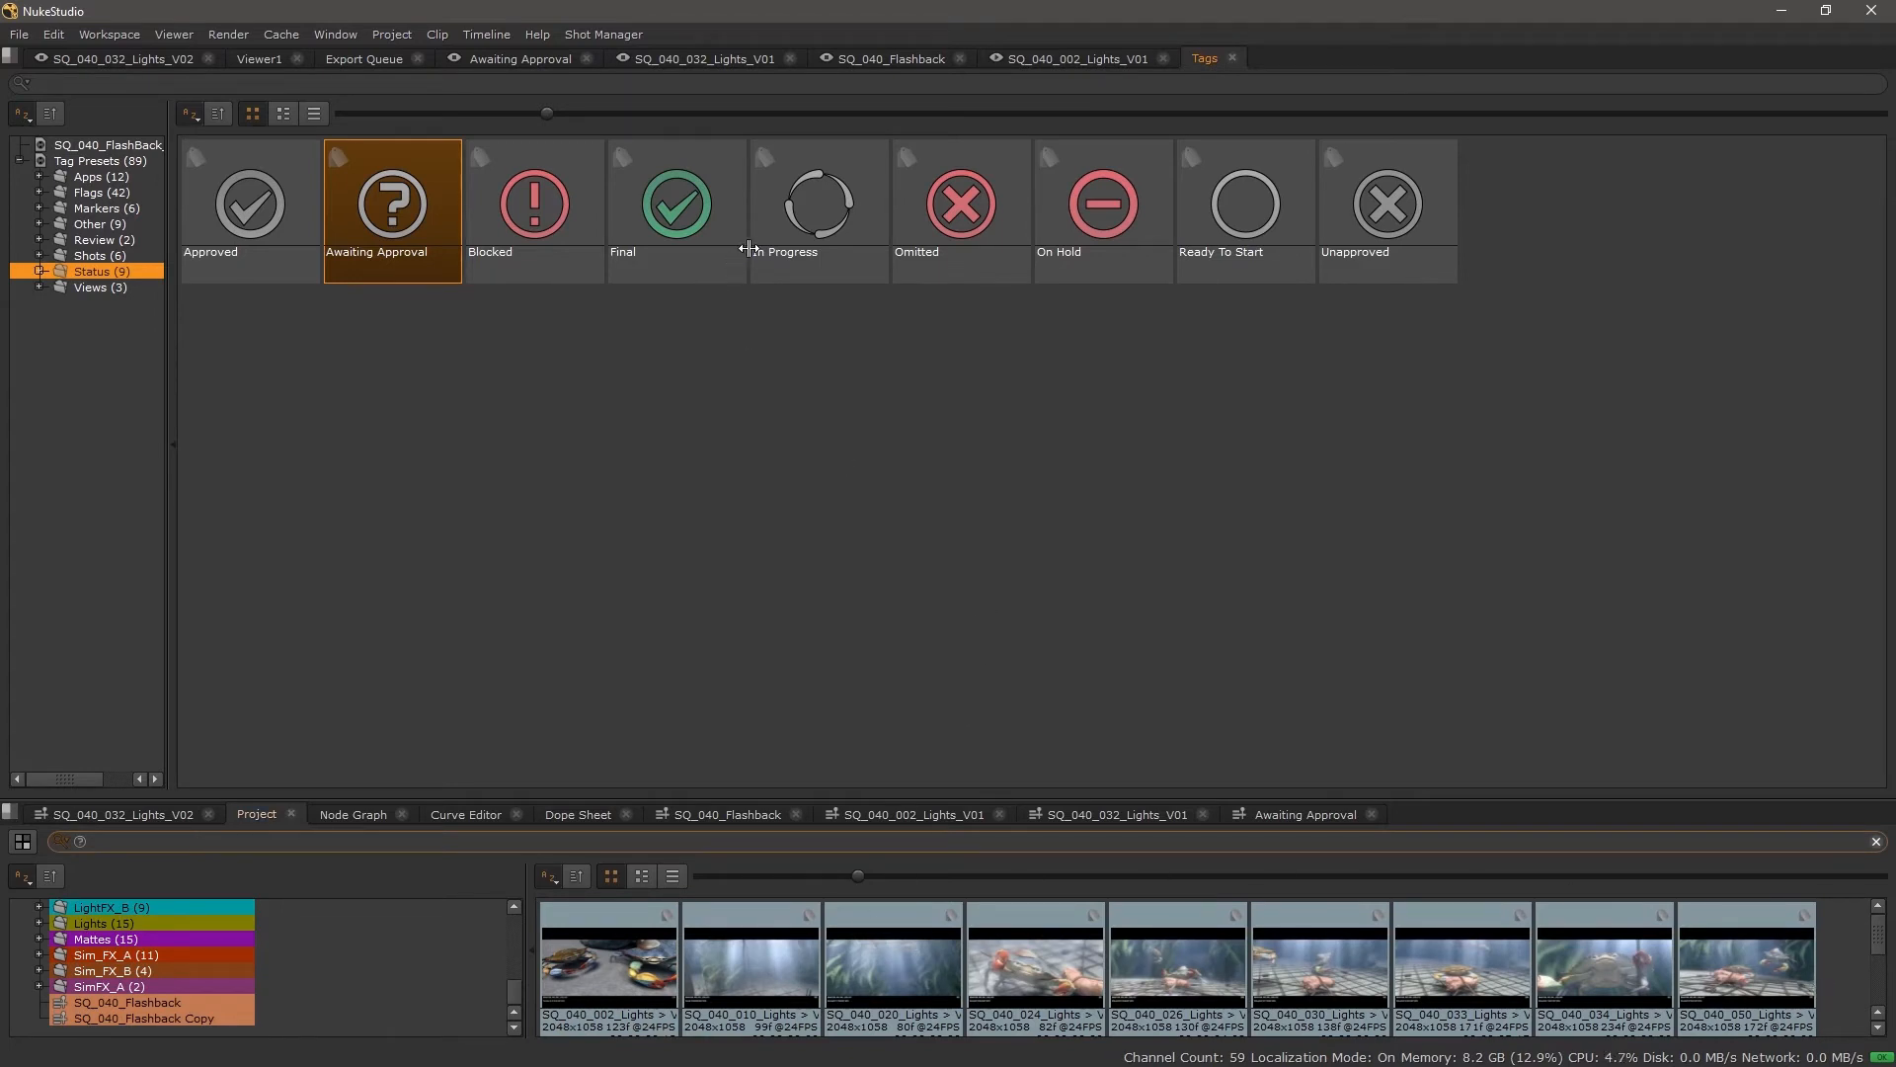
Open the SQ_040_002_Lights and SQ_040_010_Lights clips in the viewer and scrub through both shots.
double_click(631, 917)
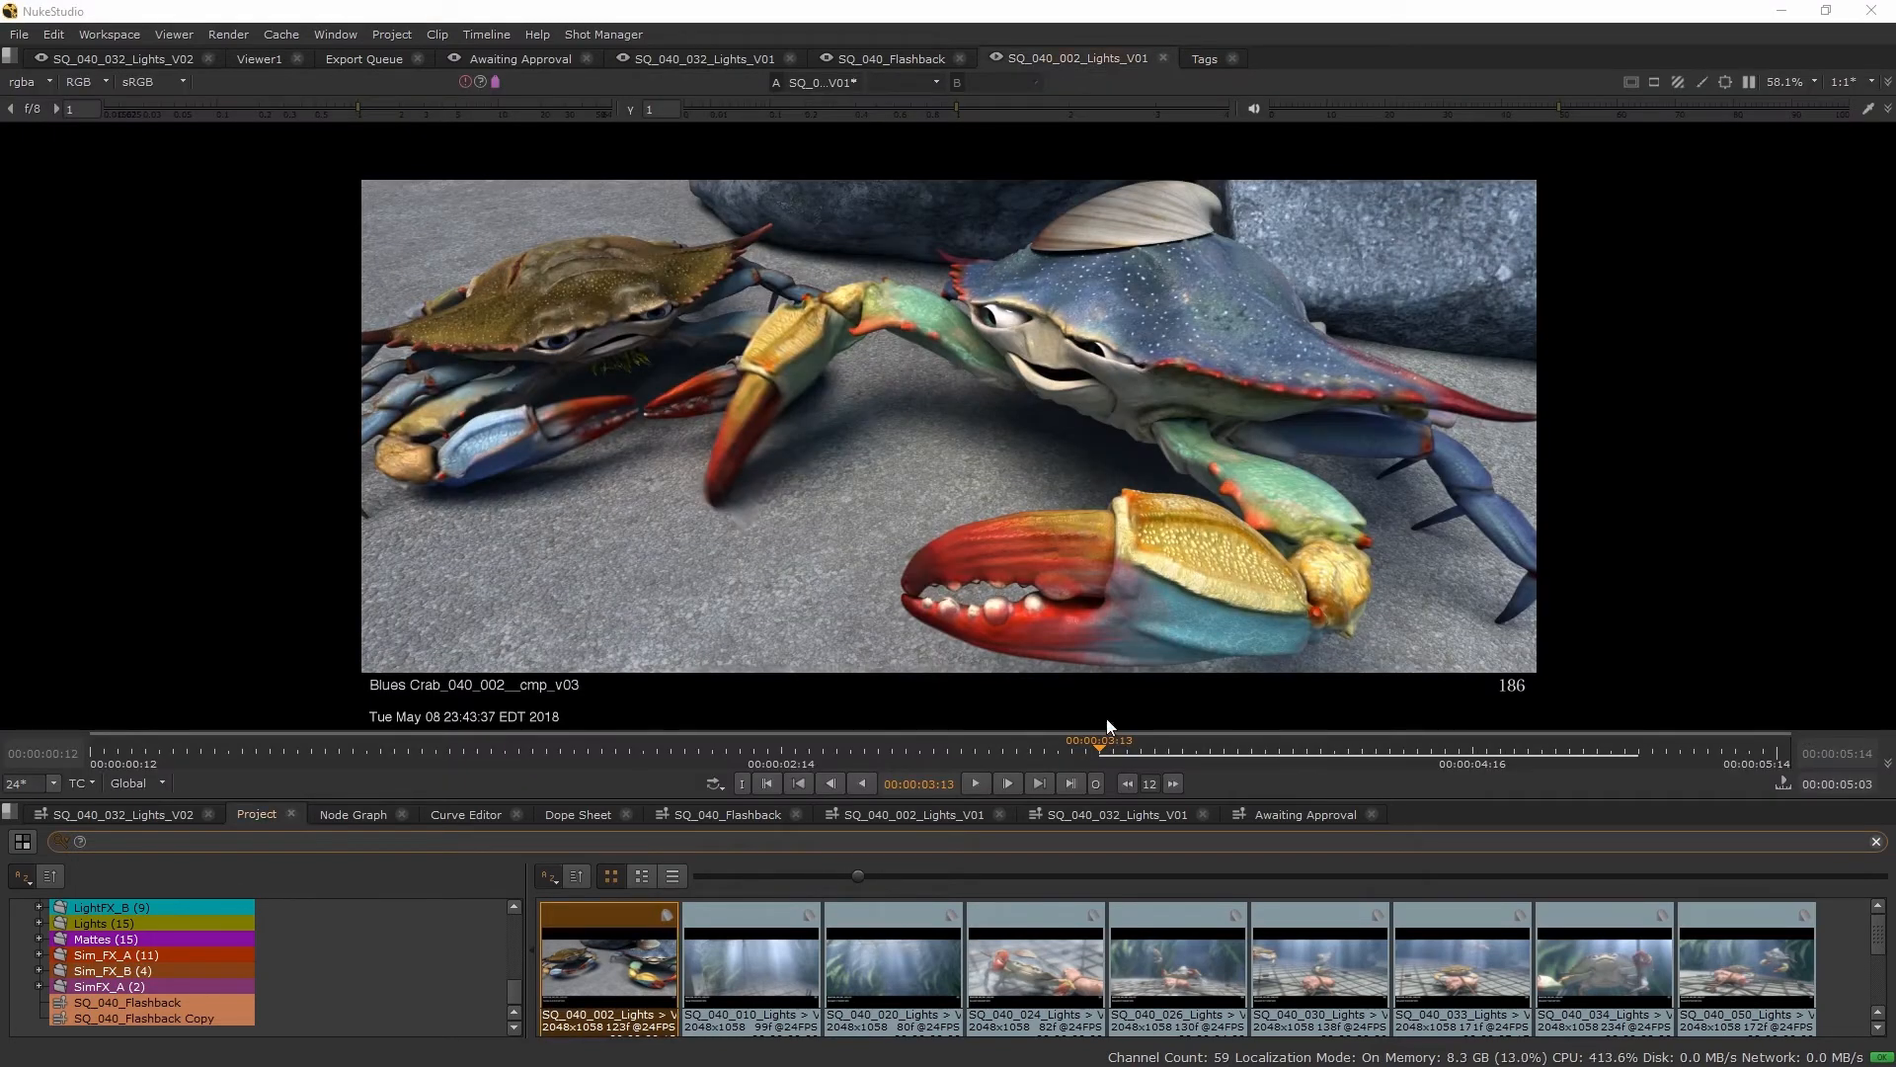
drag(530, 743, 826, 748)
double_click(761, 951)
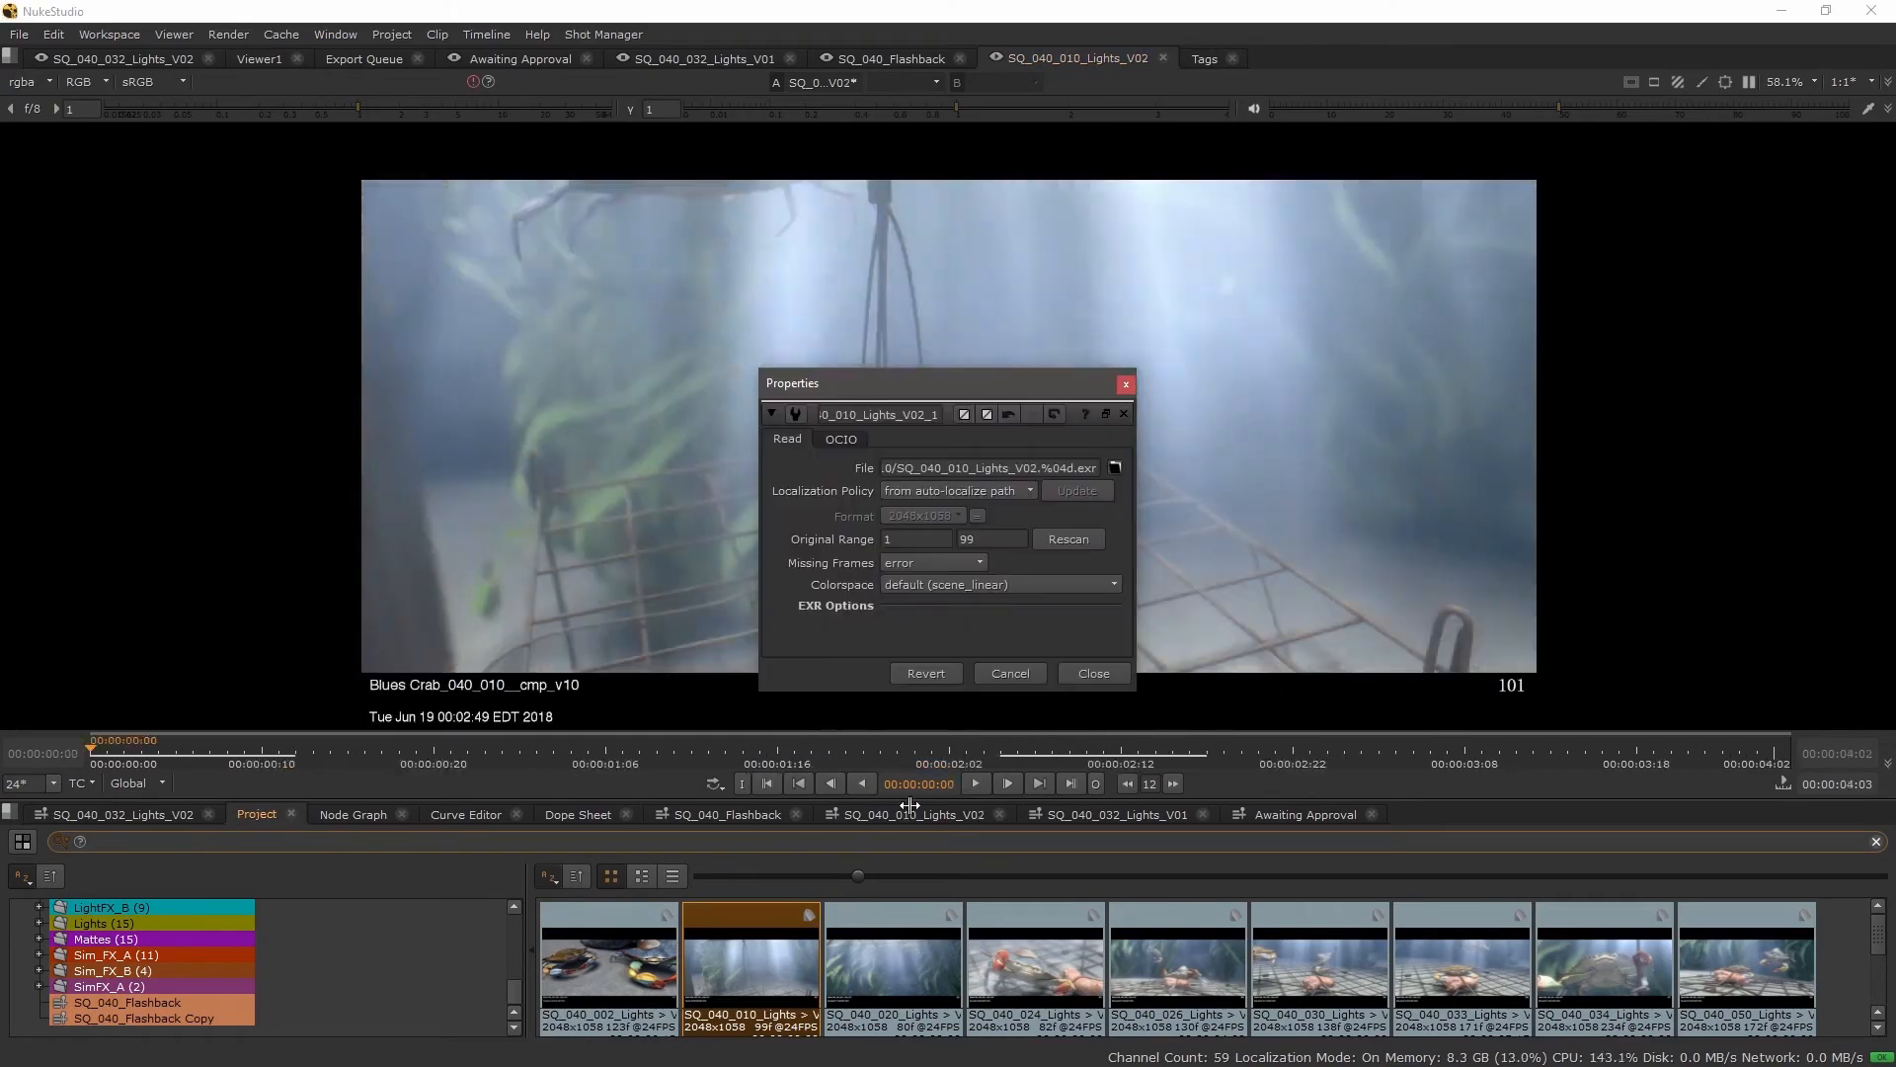
click(1094, 672)
drag(1029, 744, 668, 766)
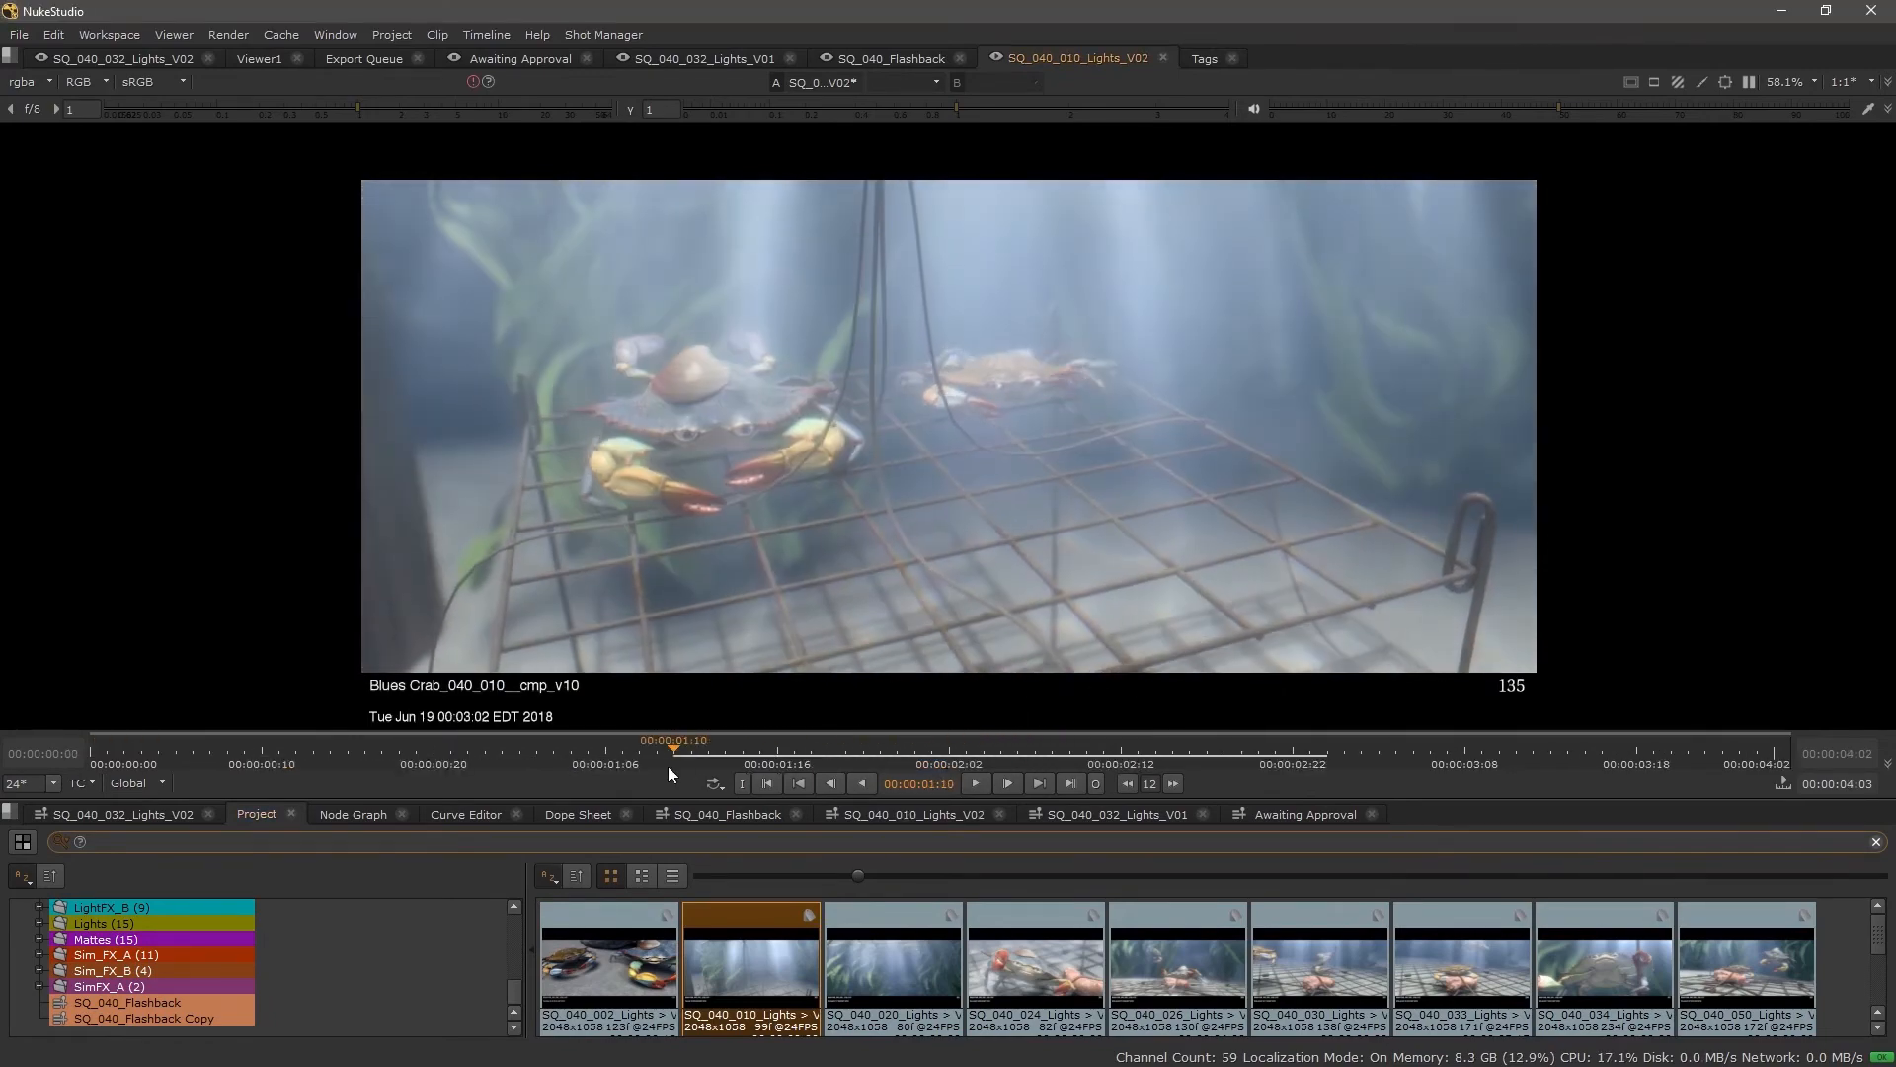
Enlarge the bin thumbnails, load SQ_040_034_Lights_V02 as the viewer's A input and dismiss its properties.
drag(1774, 955, 648, 984)
right_click(648, 984)
mouse_move(743, 768)
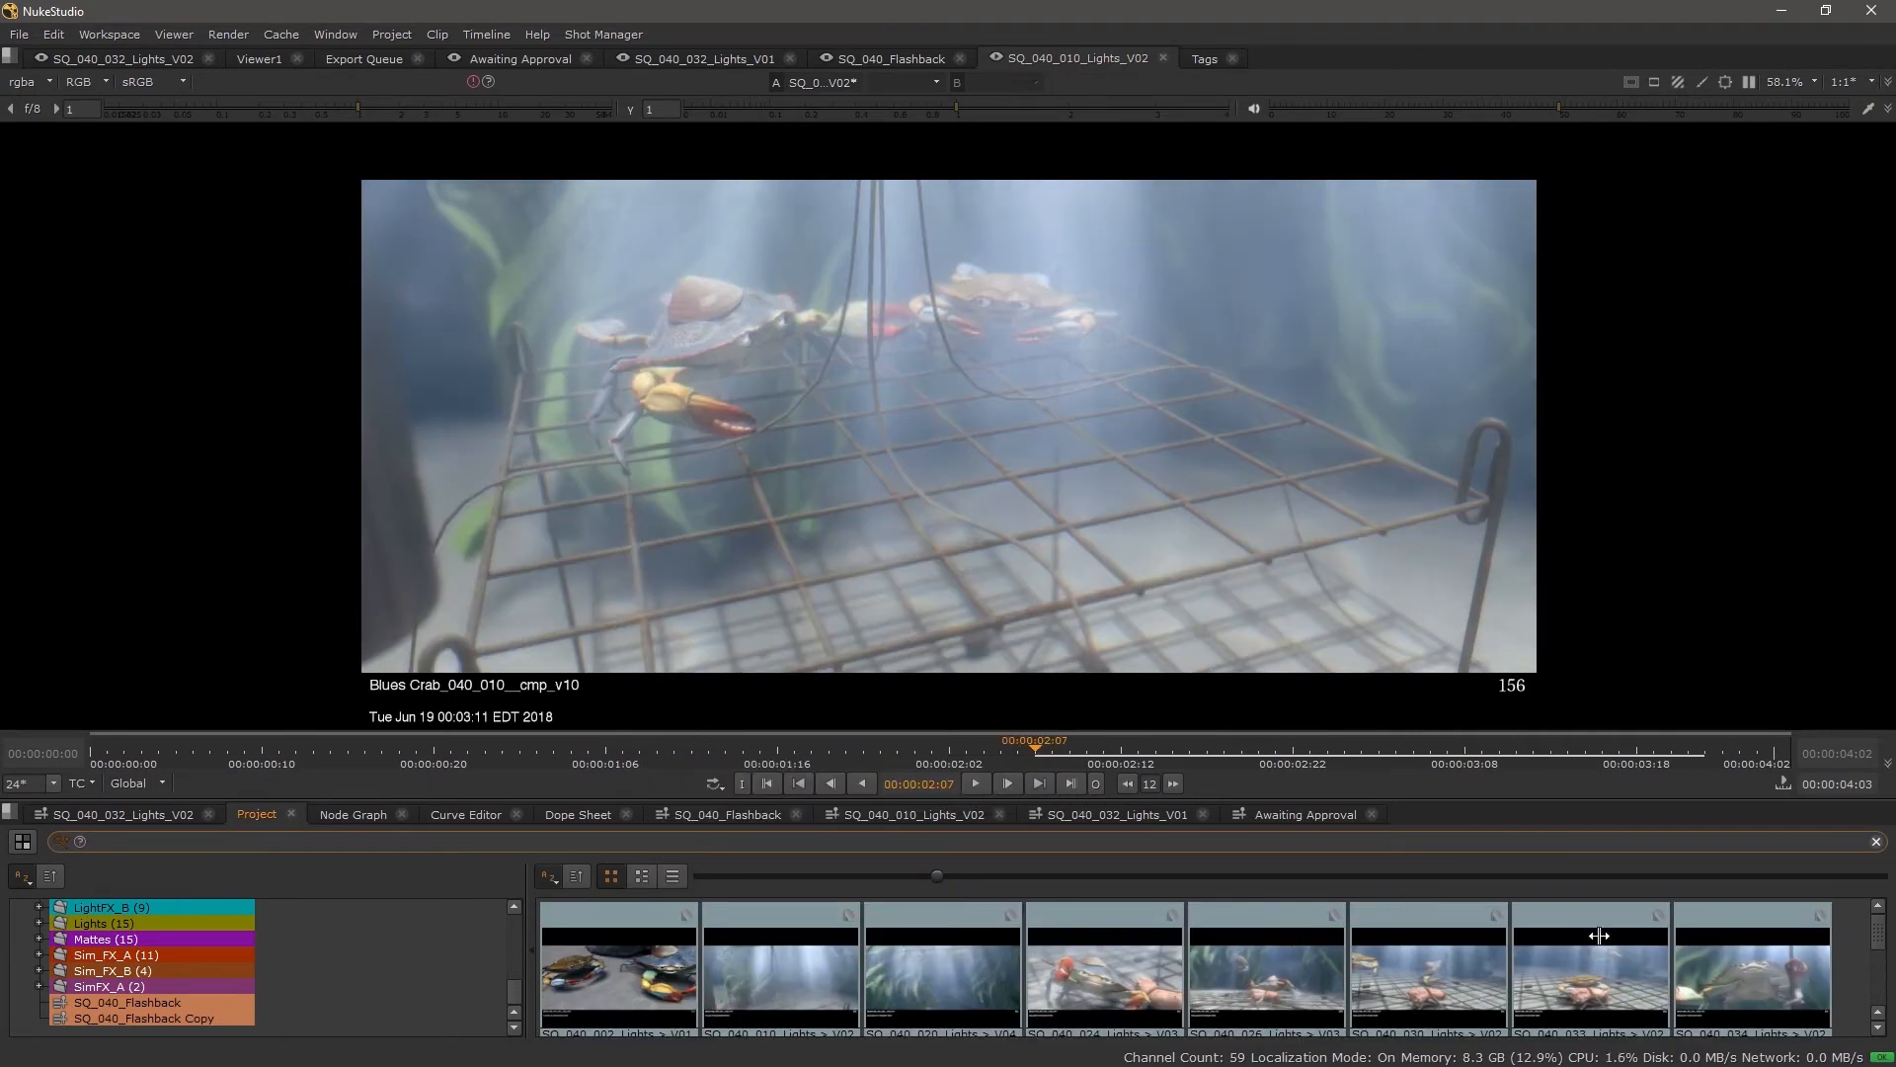
drag(1769, 990, 686, 418)
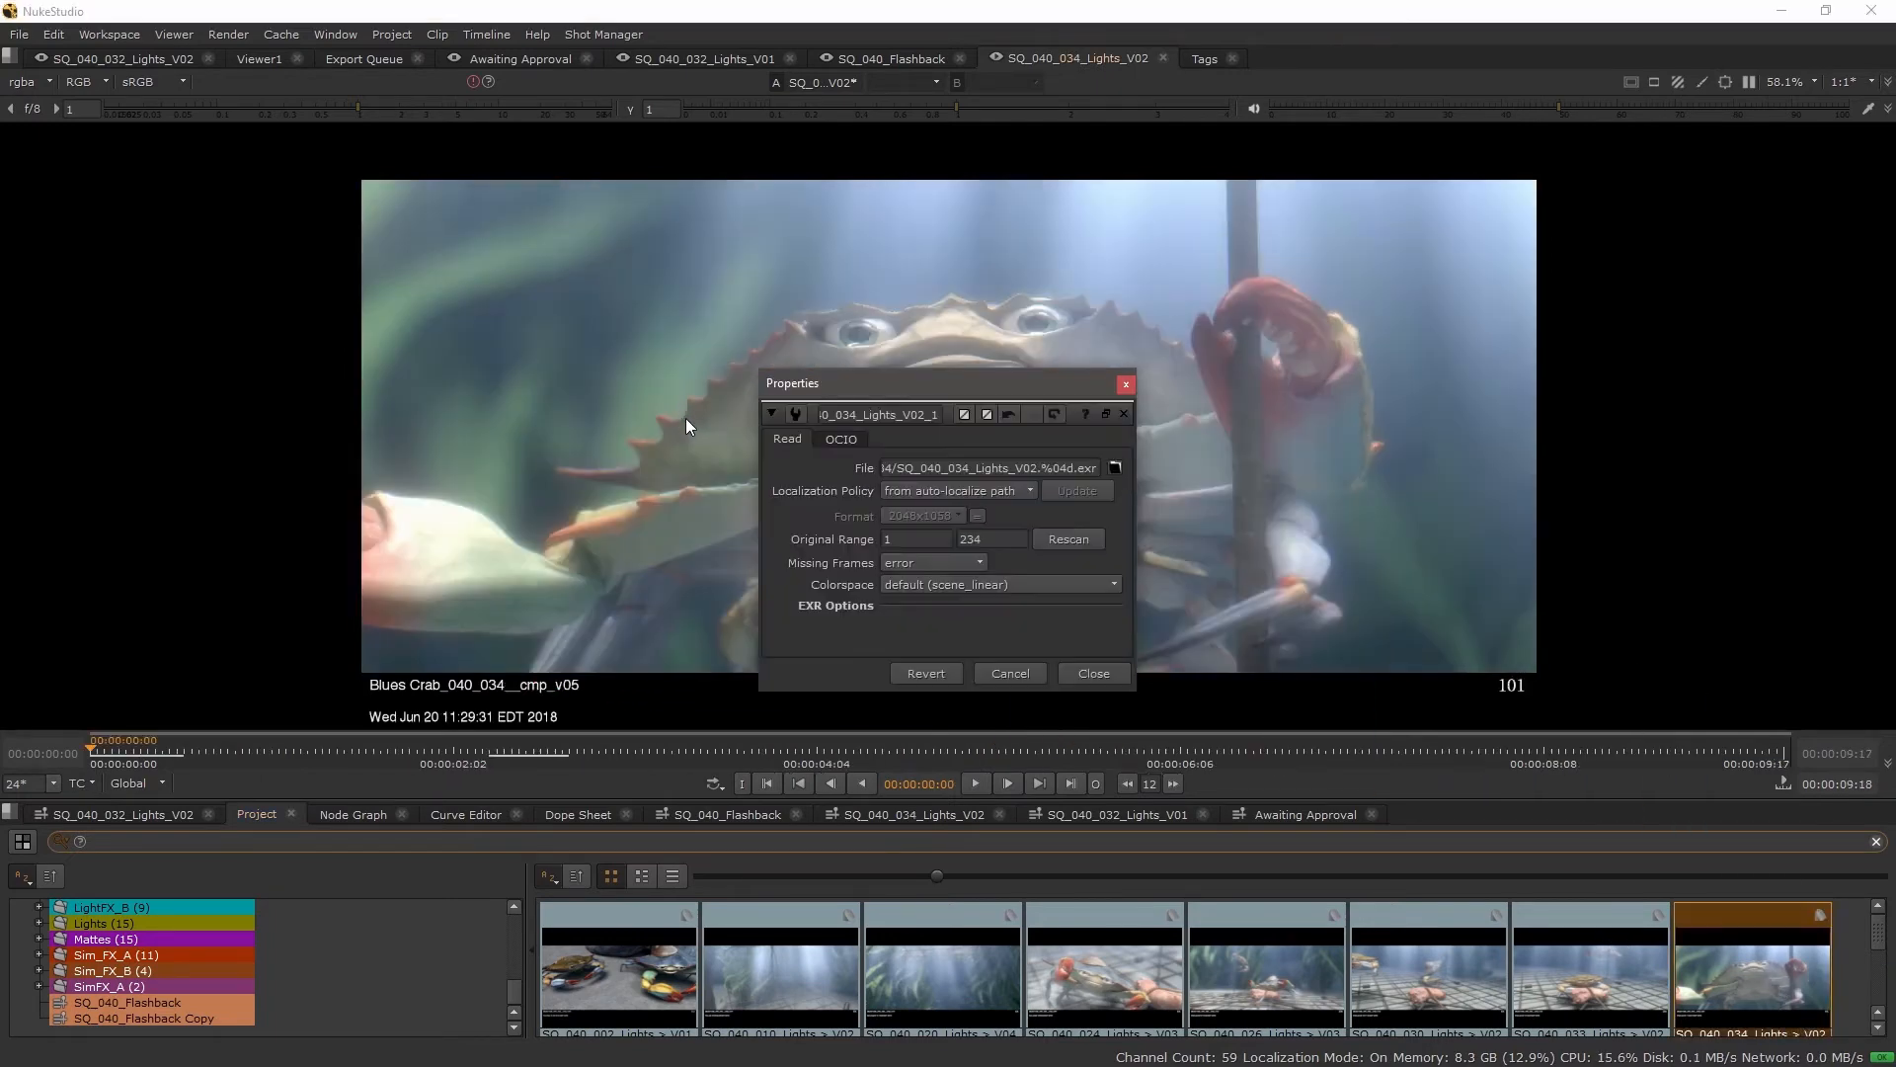
click(1086, 675)
Load SQ_040_052_Lights_V01 as the viewer's B input and shift the wipe divider slightly toward the B side.
scroll(770, 988, down, 2)
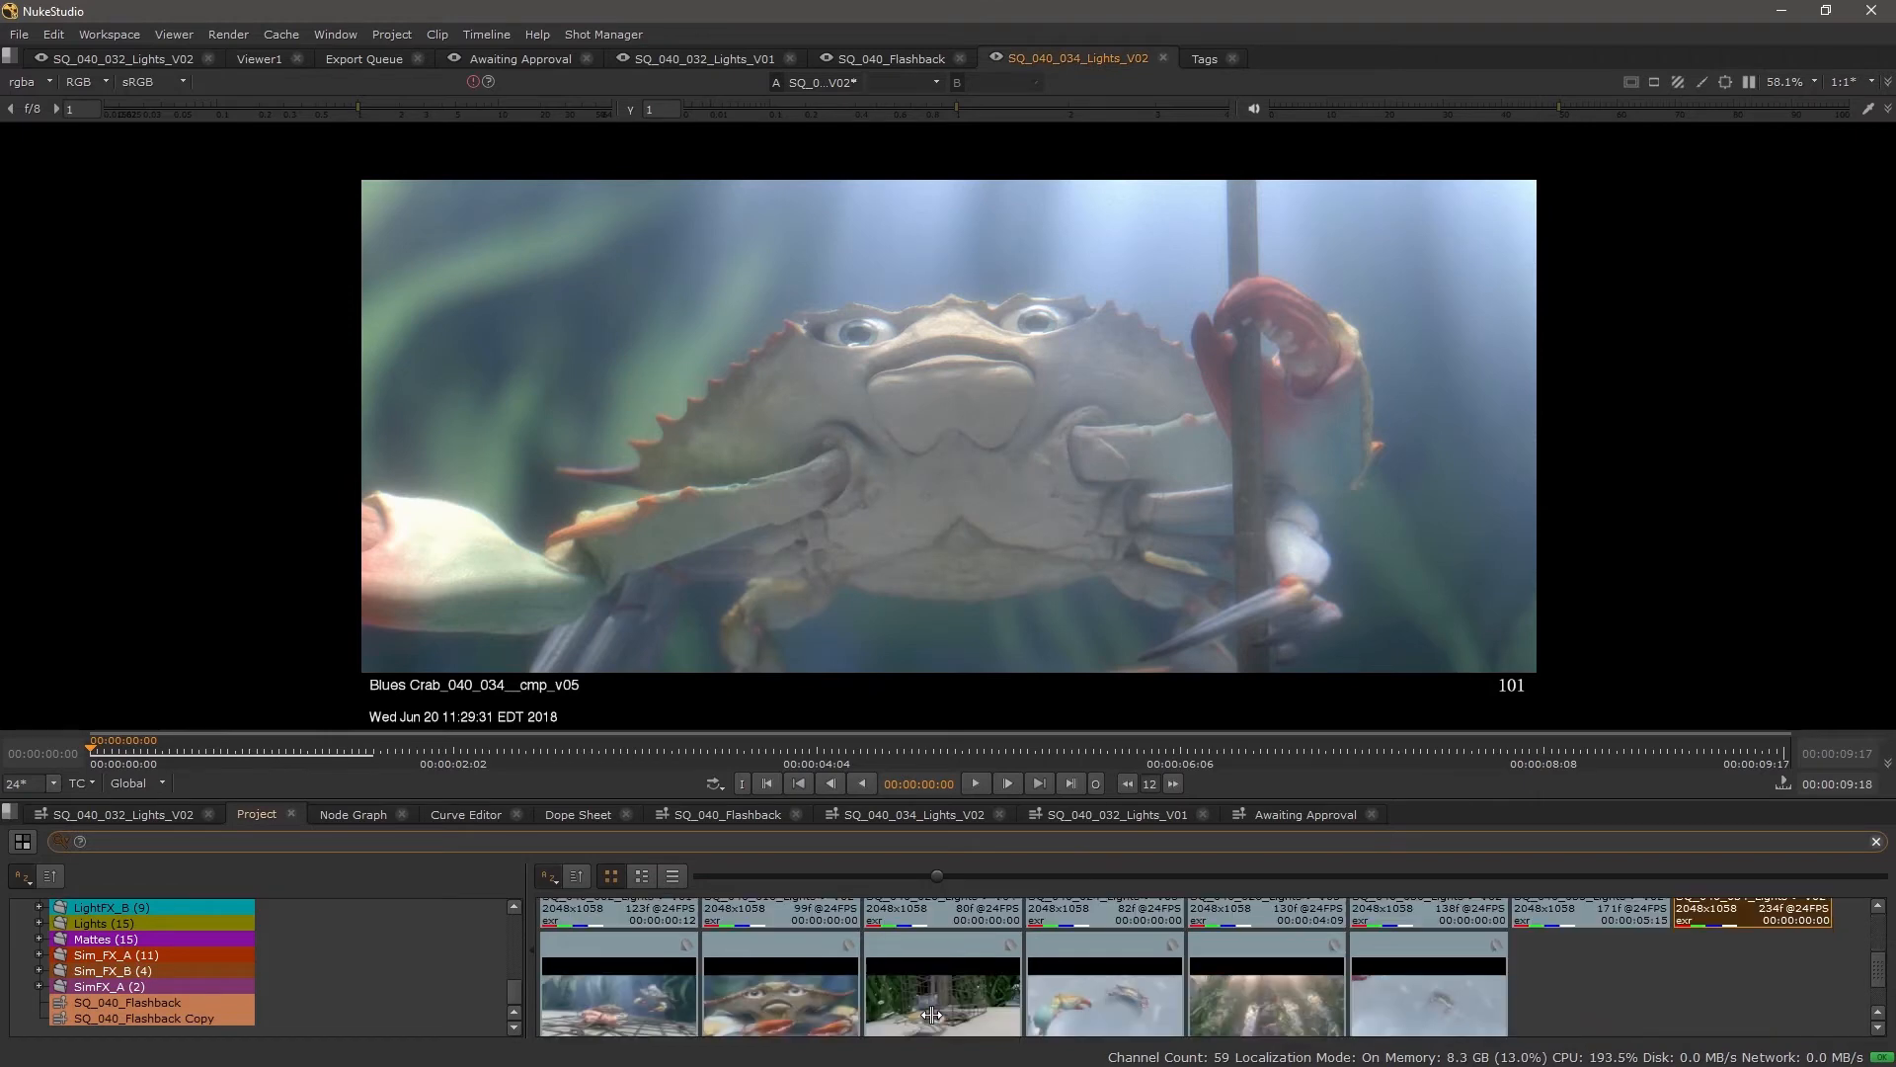
click(769, 1009)
drag(769, 1008, 1176, 400)
click(1126, 384)
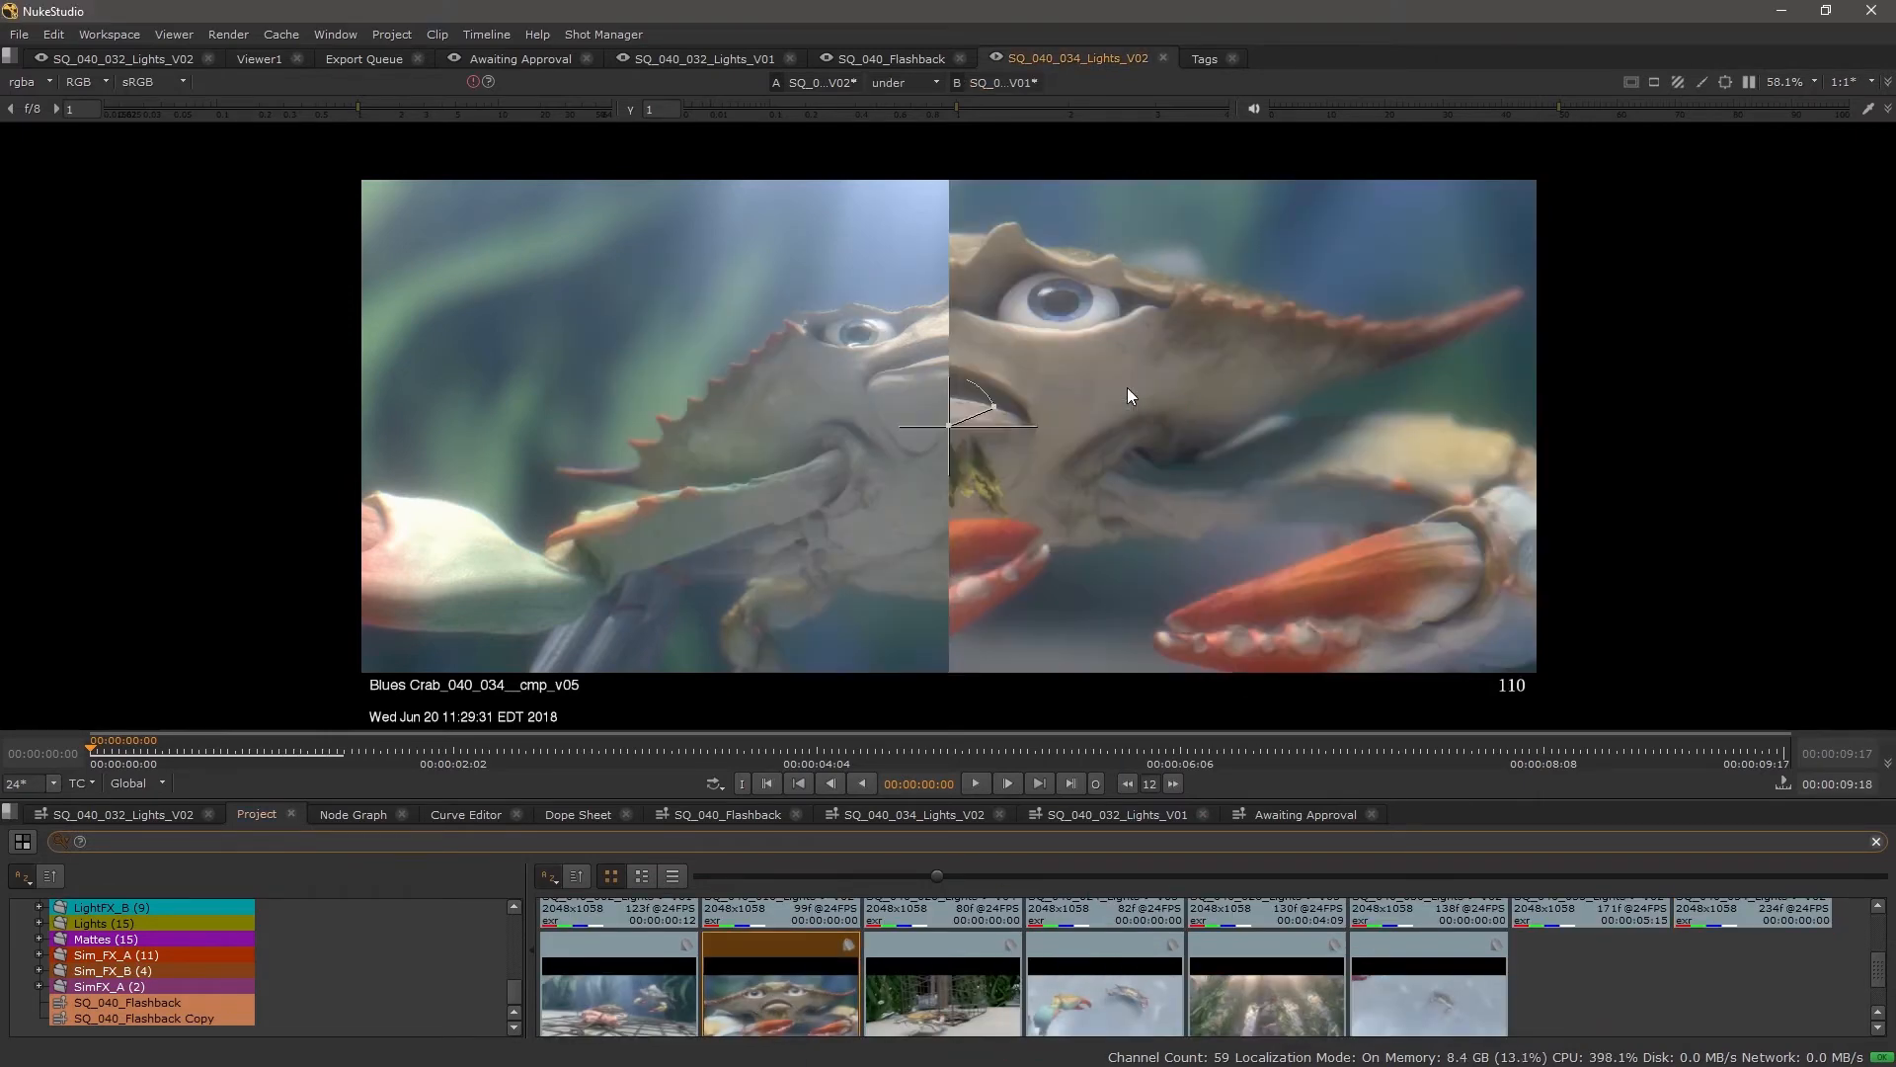
drag(950, 426, 1004, 428)
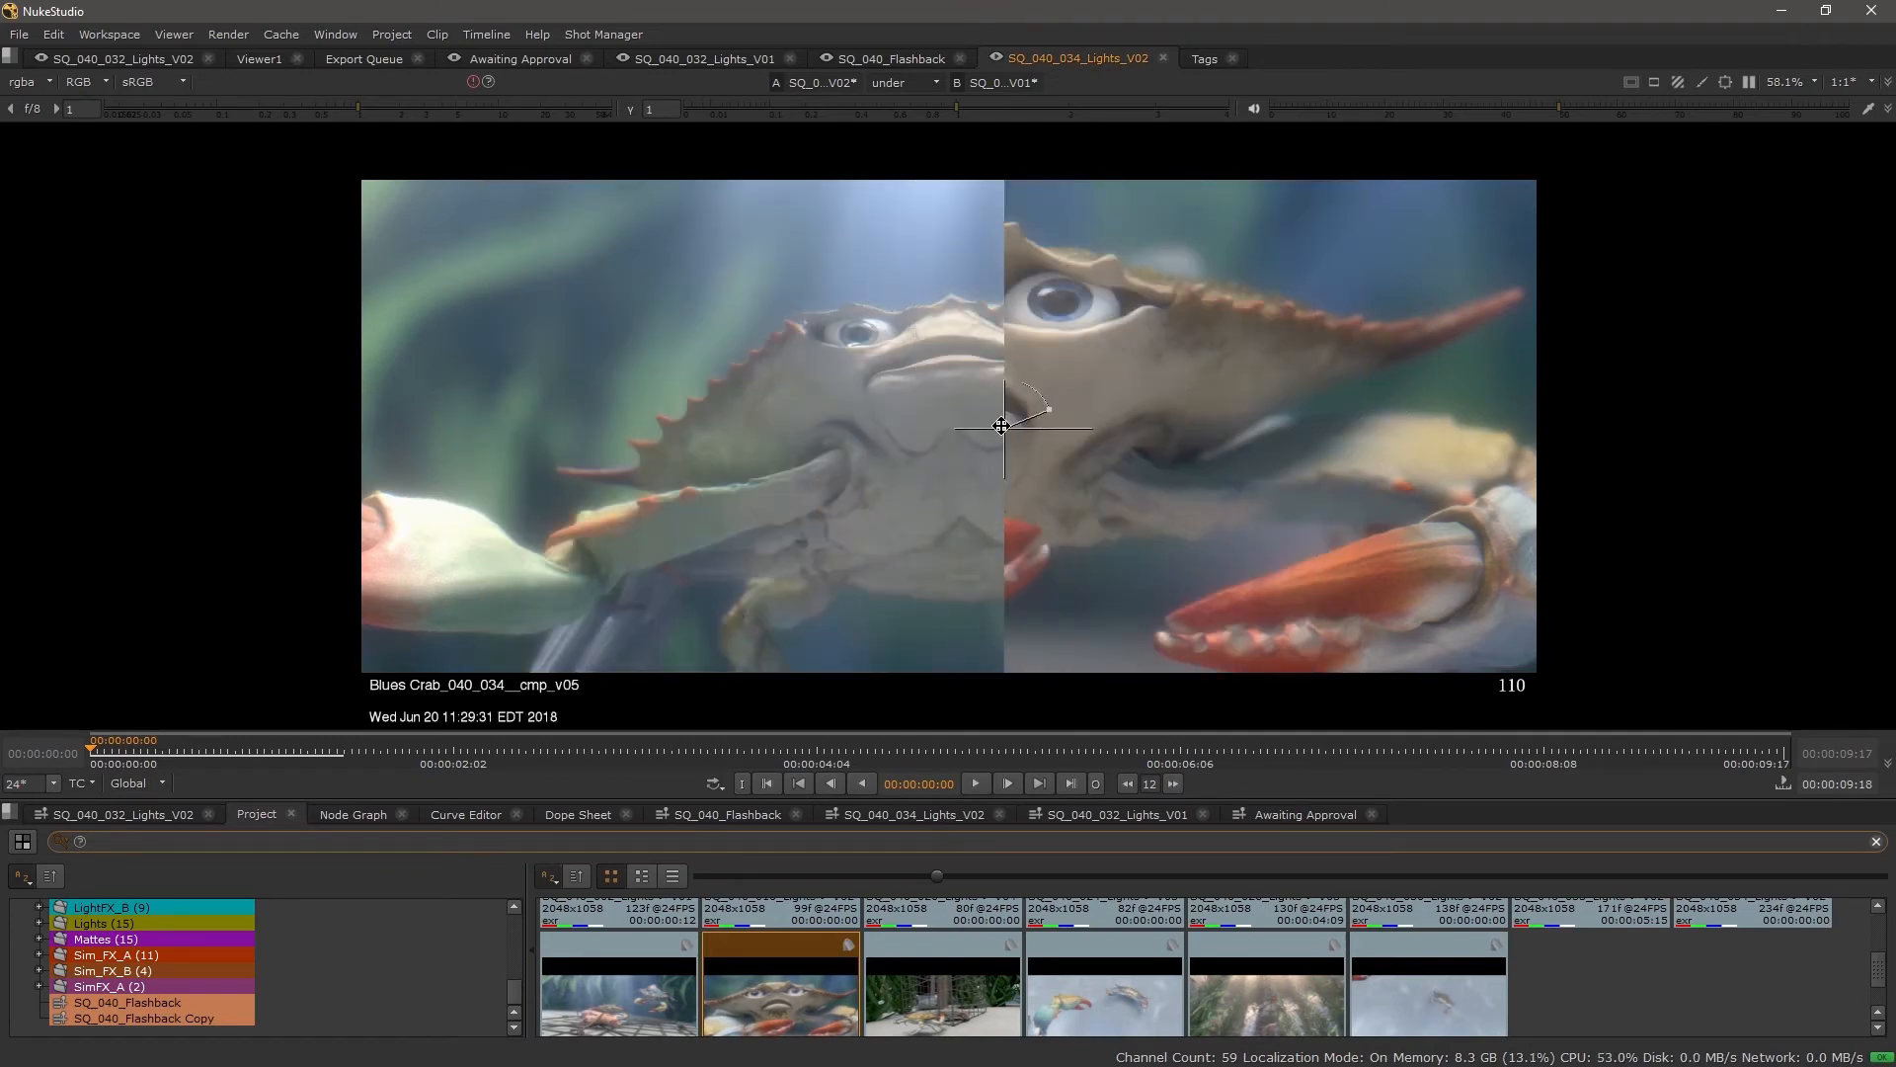
Switch the A side of the comparison to version SQ_040_034_Lights_V01 and dismiss its properties.
key(v)
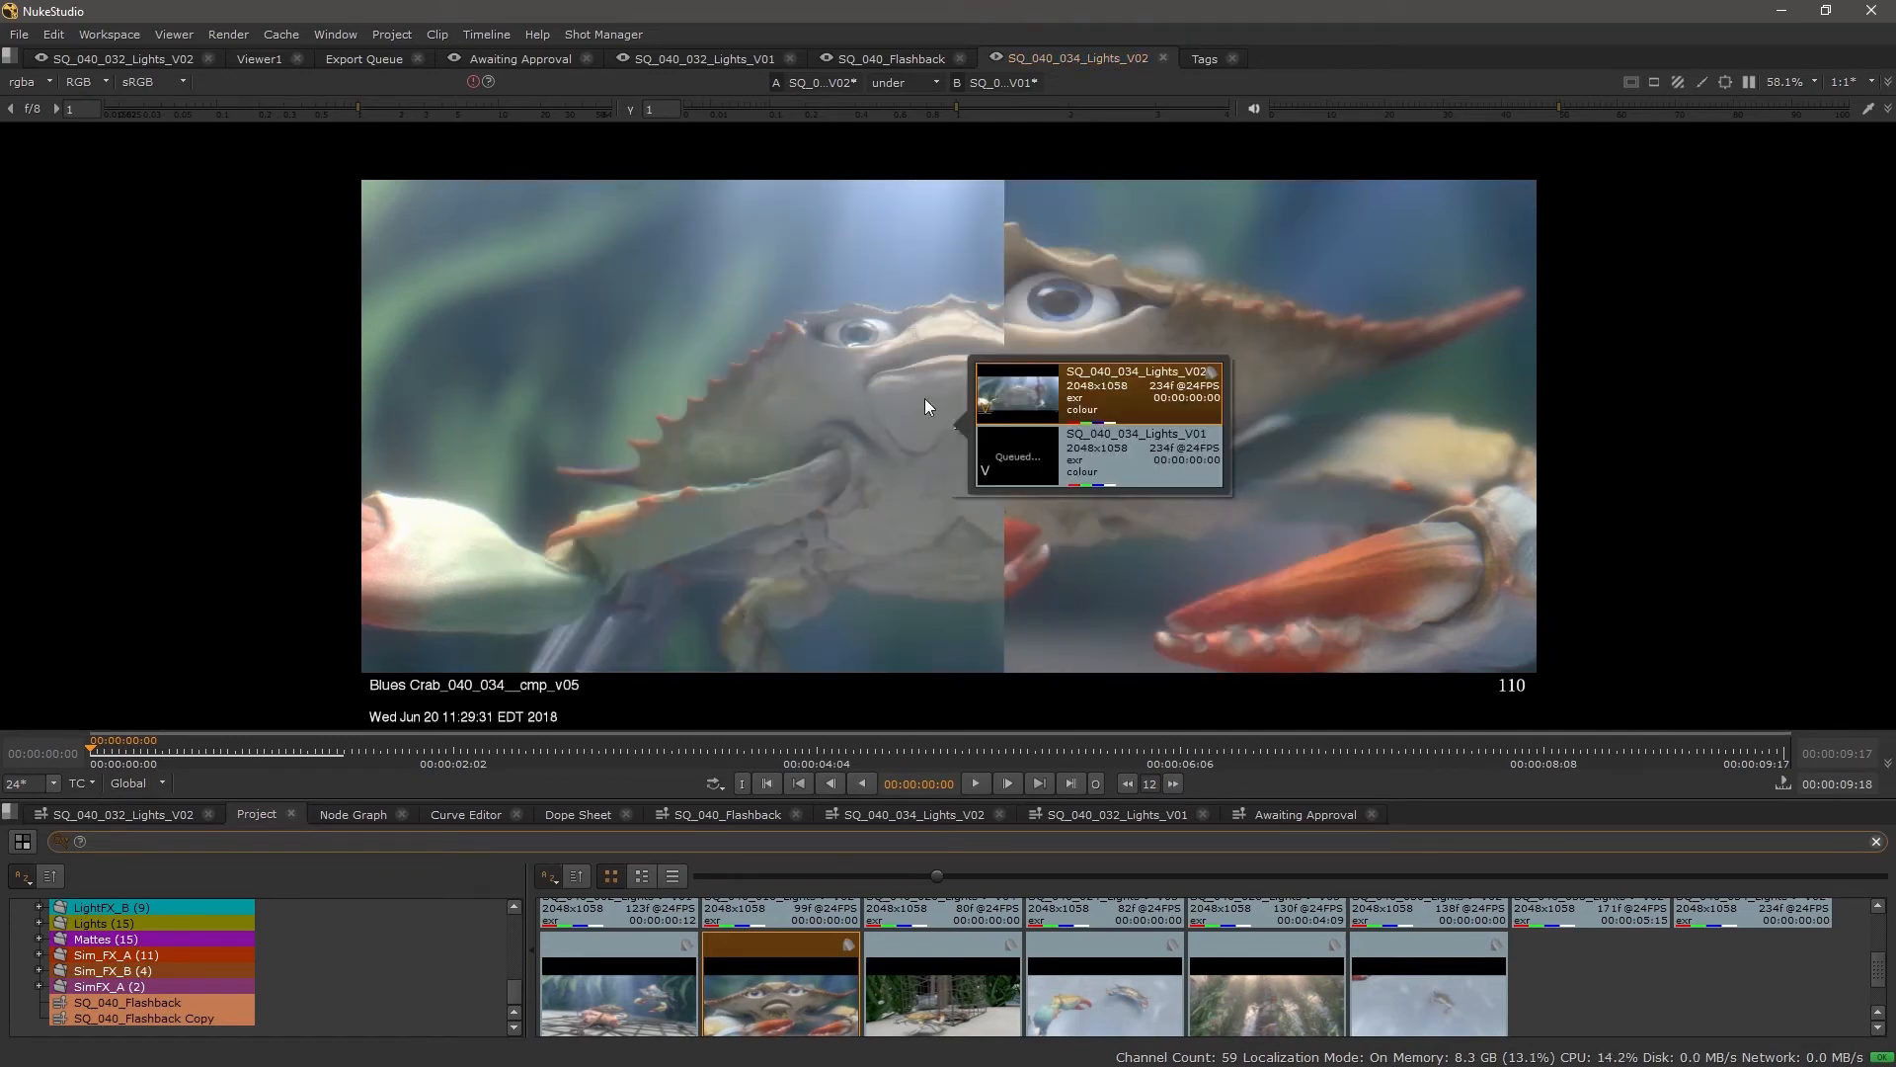
double_click(1035, 462)
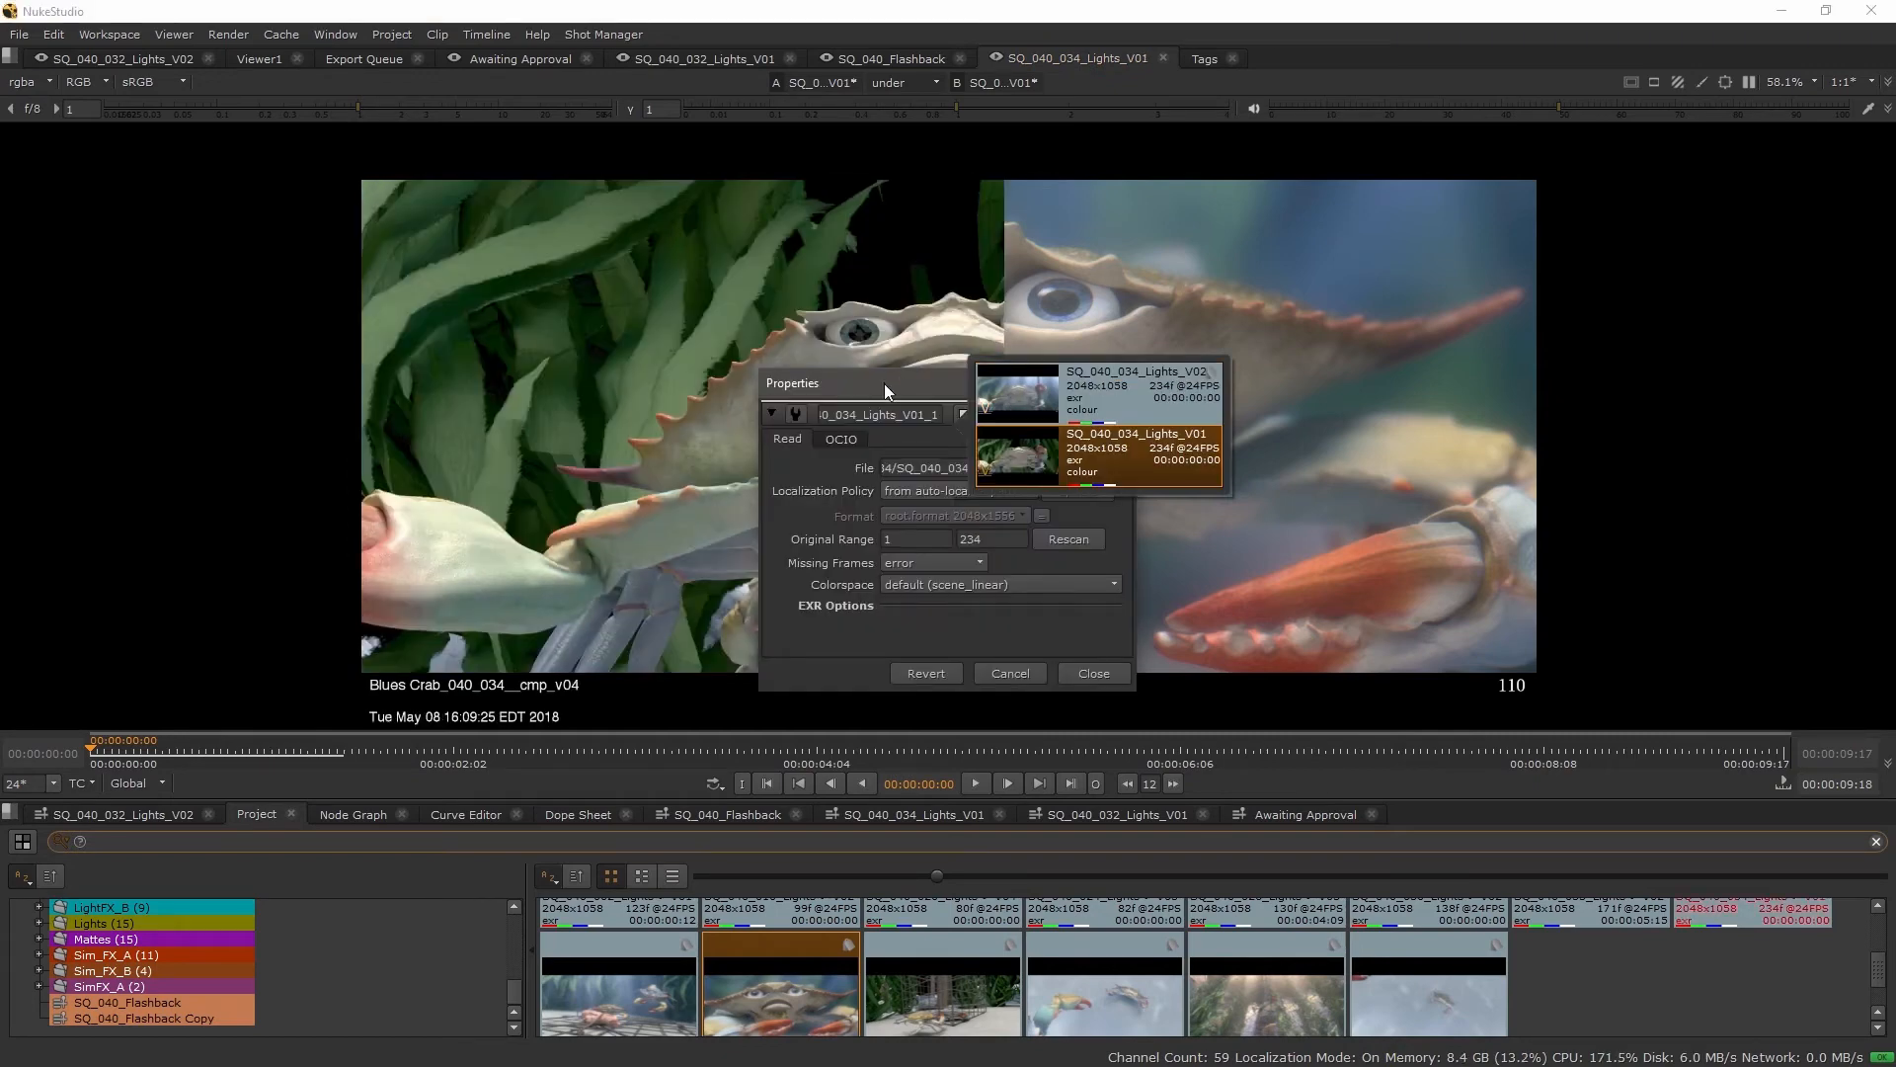
click(884, 383)
click(1104, 672)
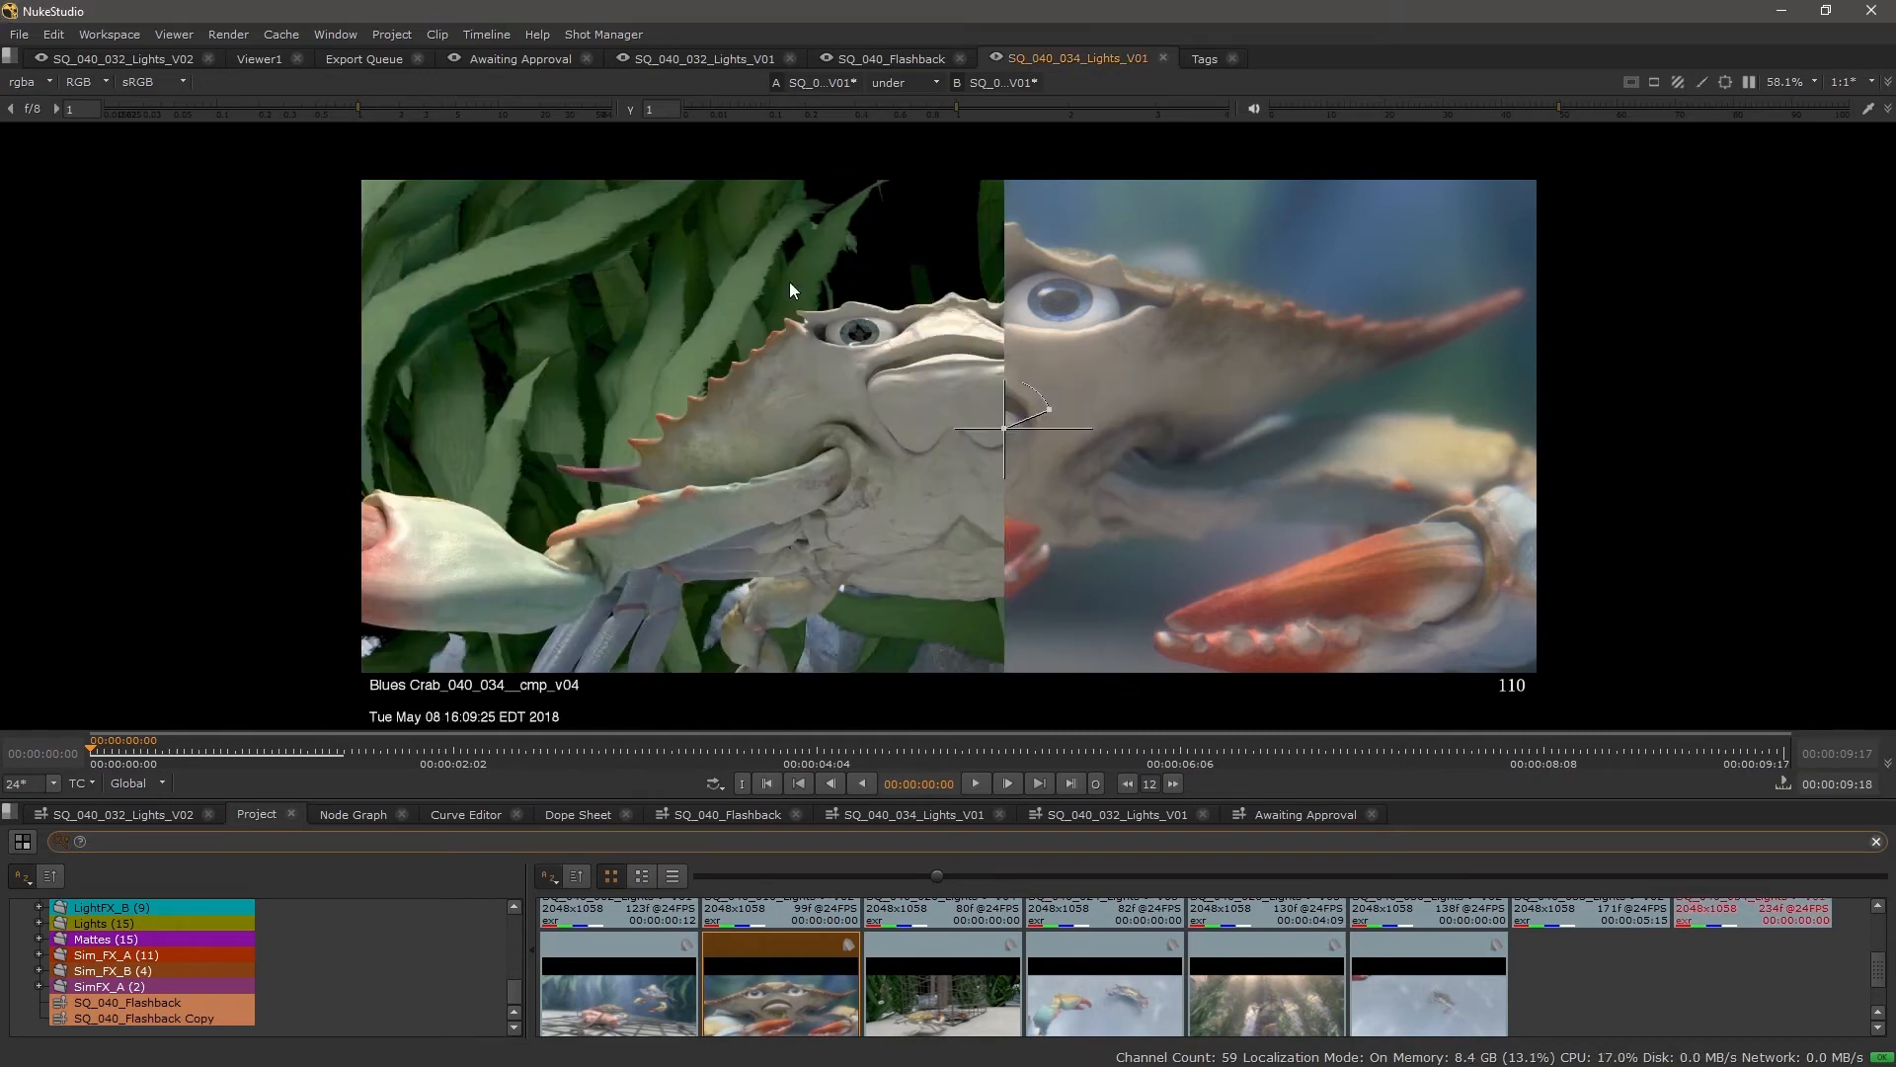
Move the wipe divider toward the A side and switch the A clip to version SQ_040_034_Lights_V02.
drag(1004, 428, 853, 432)
key(v)
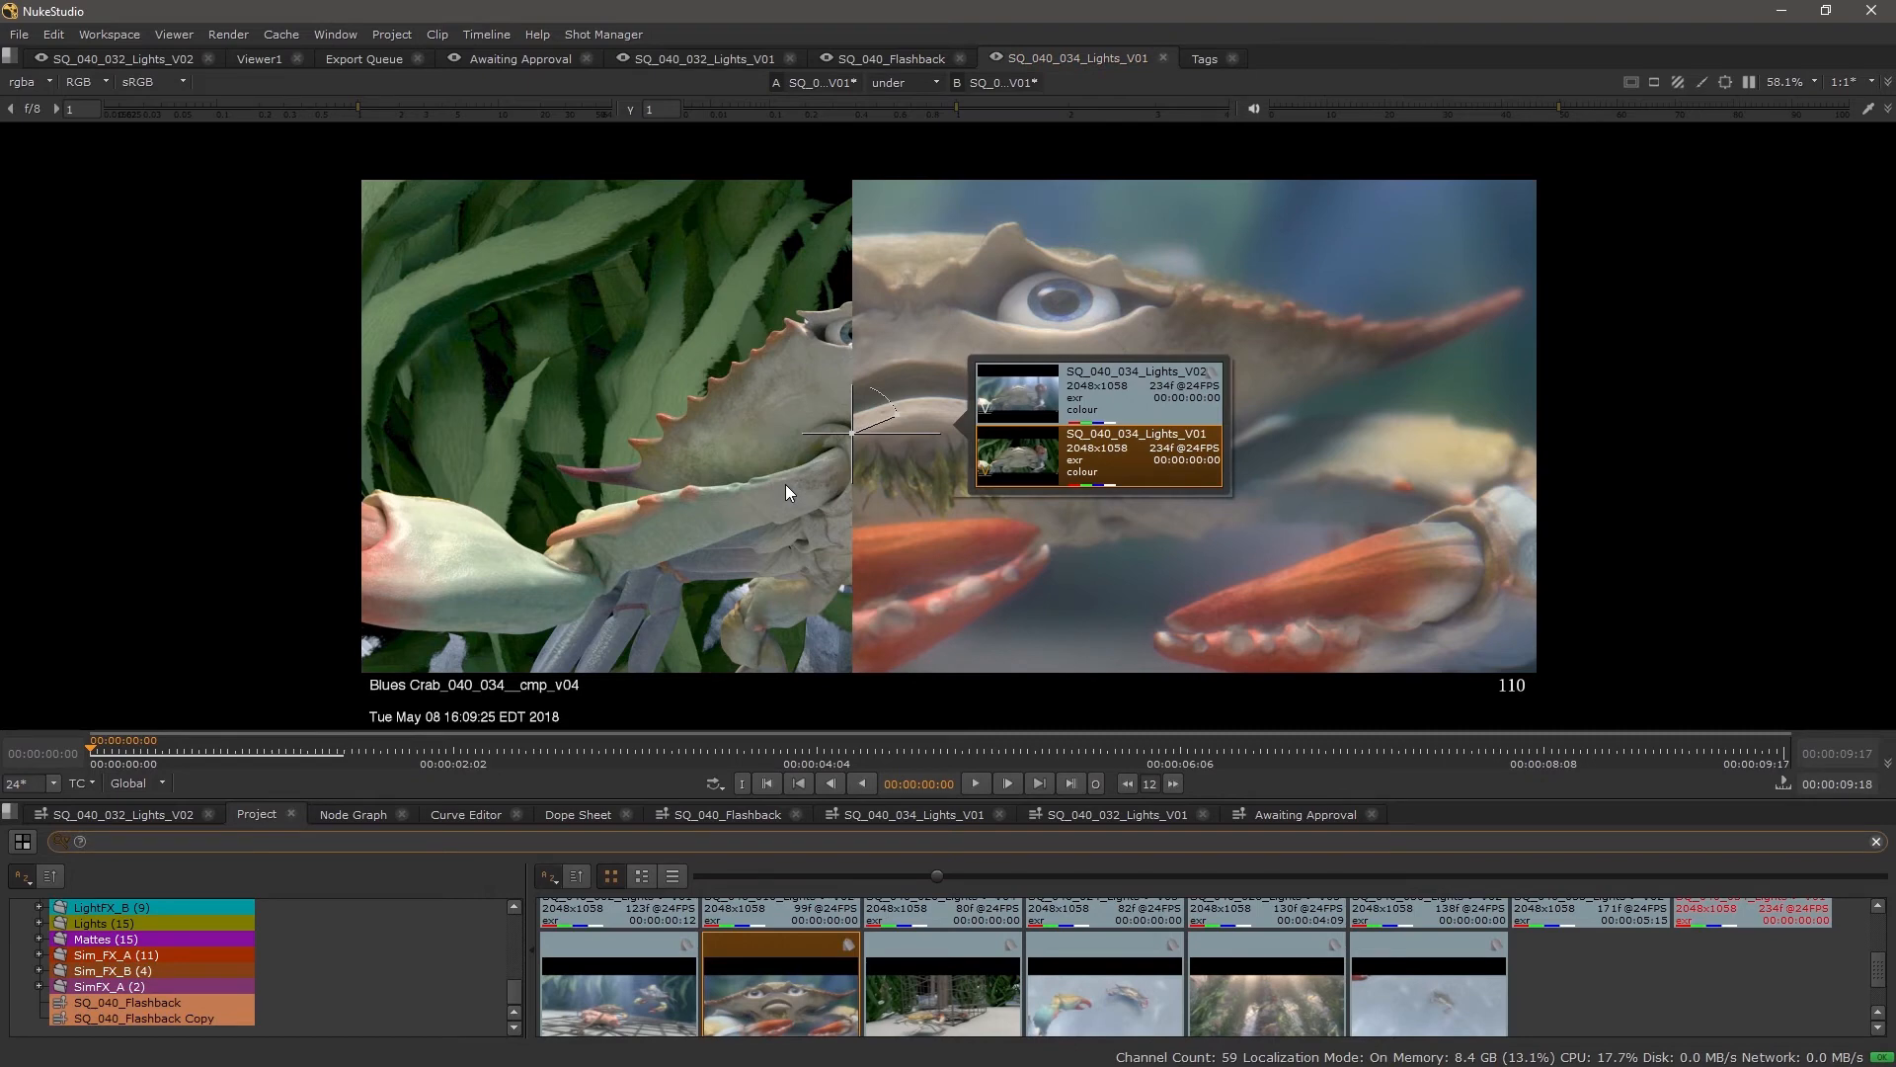
click(1099, 394)
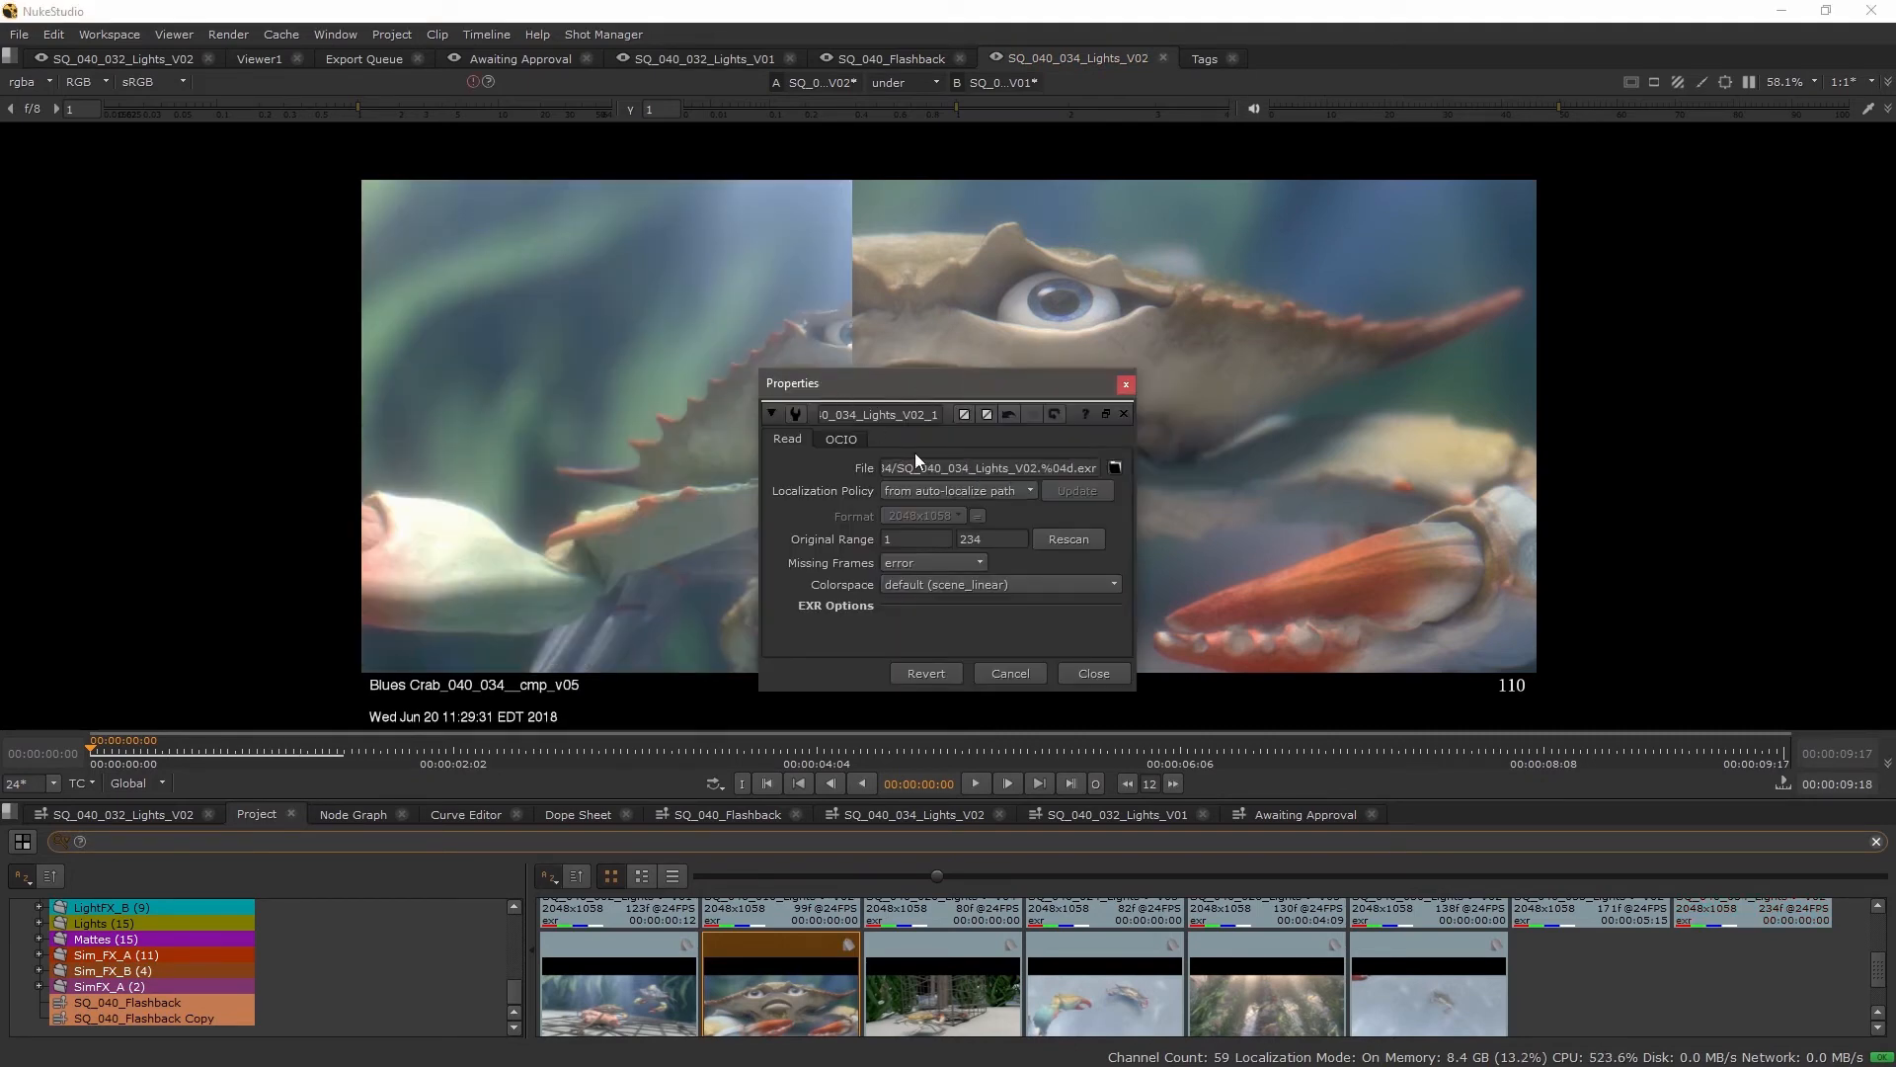
click(1094, 671)
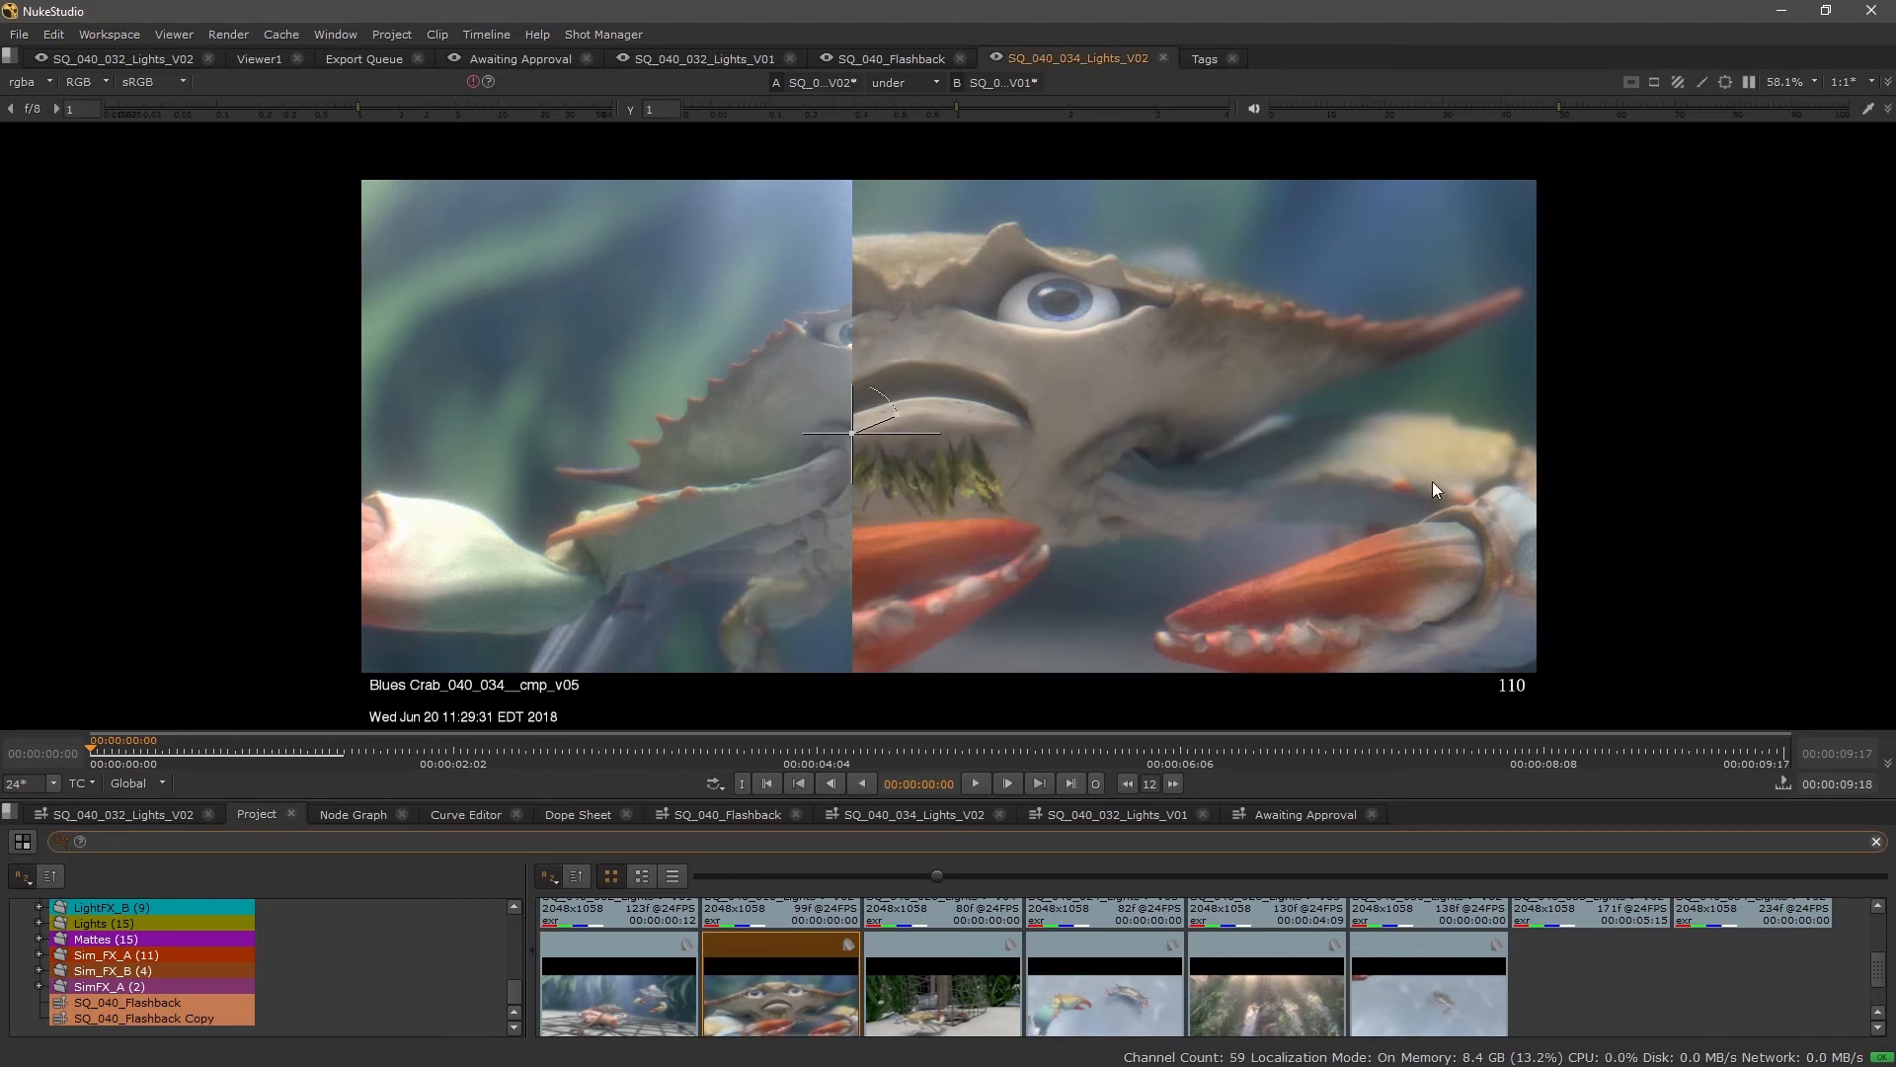
Show the viewer's clip information bars and make the B clip, SQ_040_052_Lights_V01, the active timeline source.
click(1867, 108)
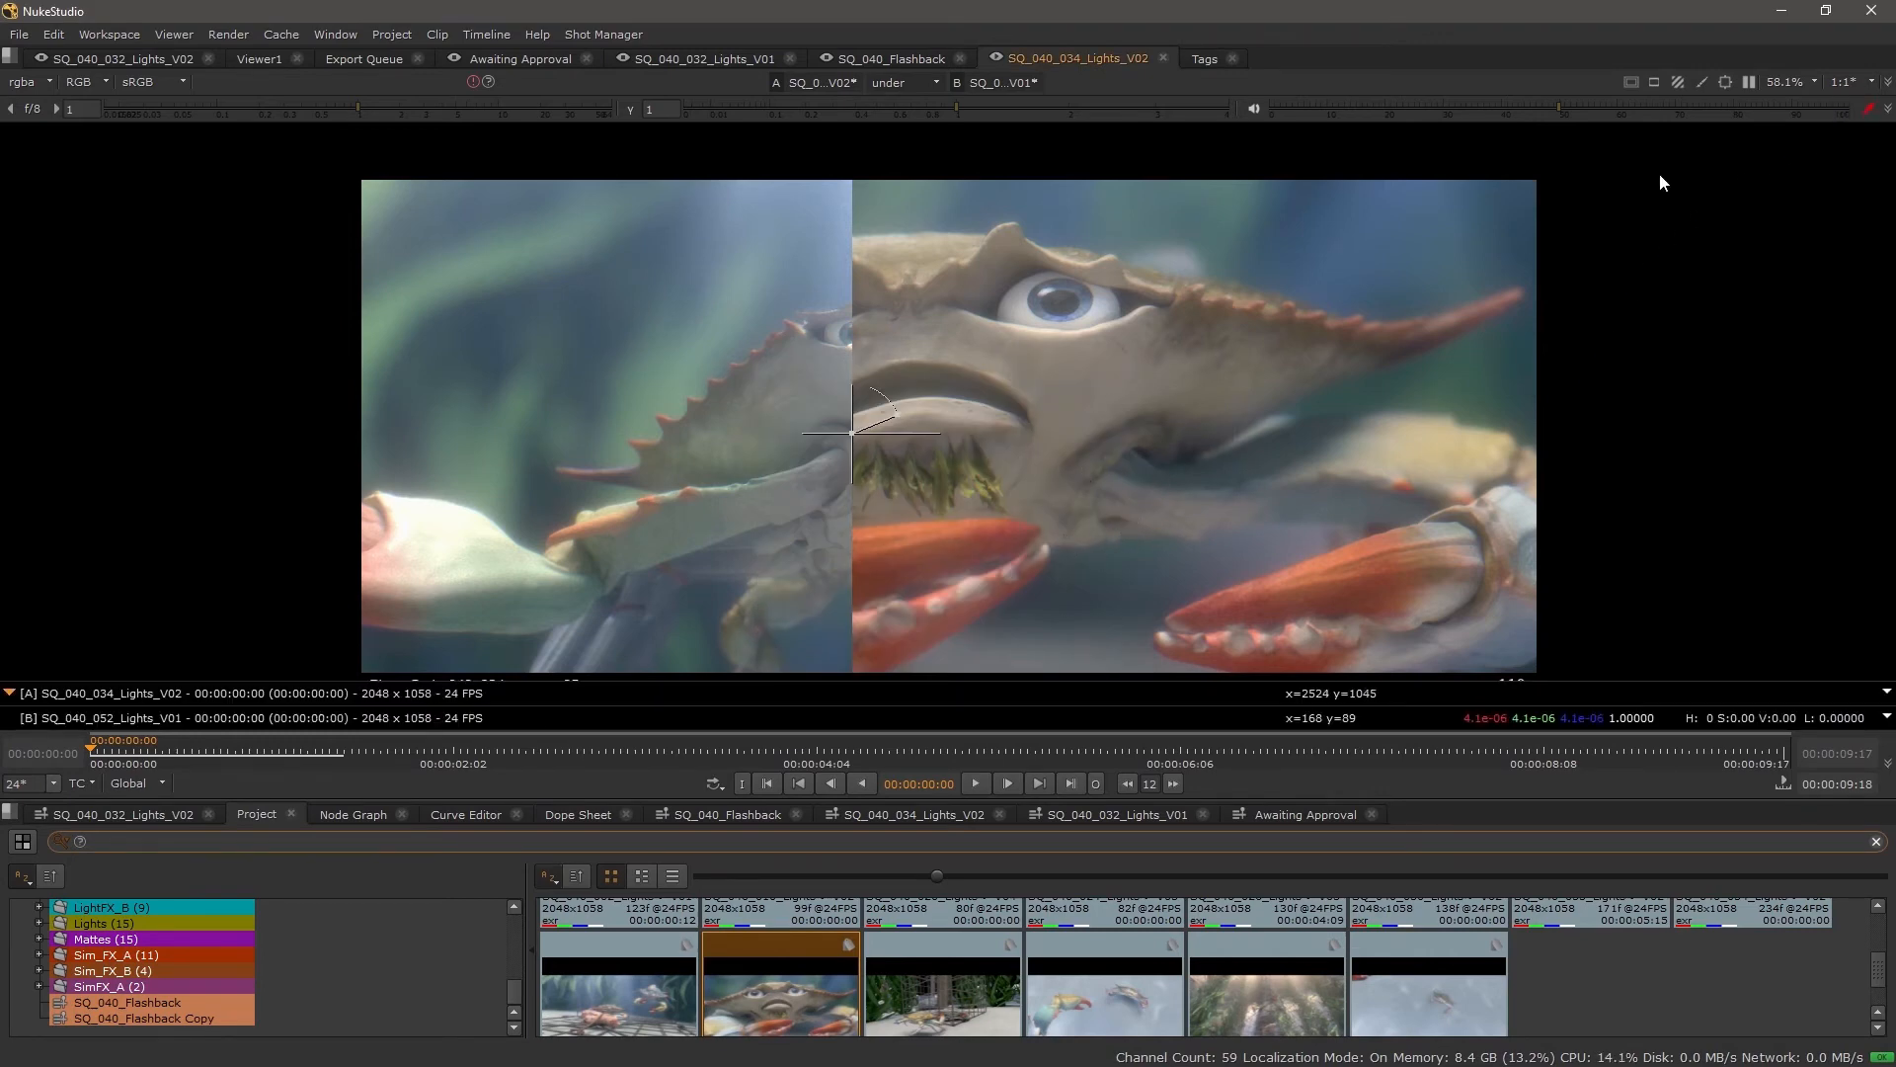
click(10, 717)
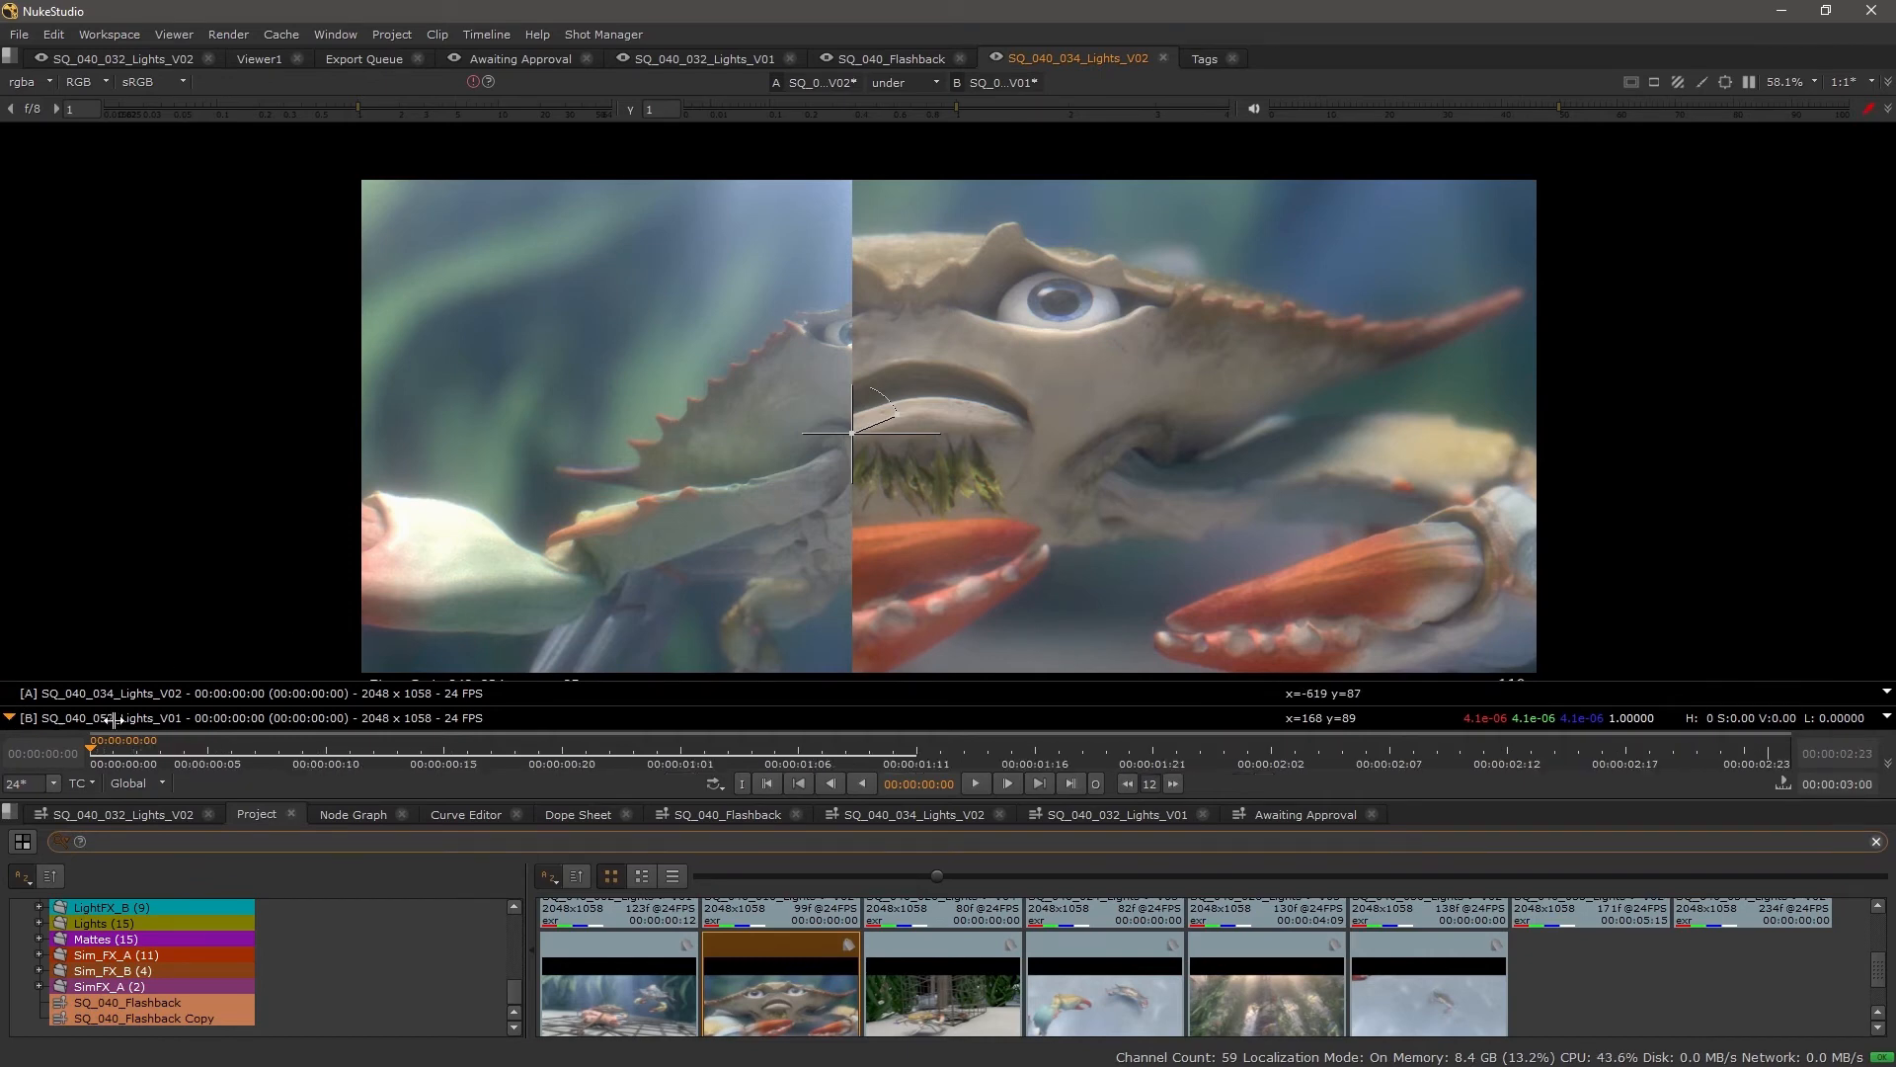
mouse_move(1004, 411)
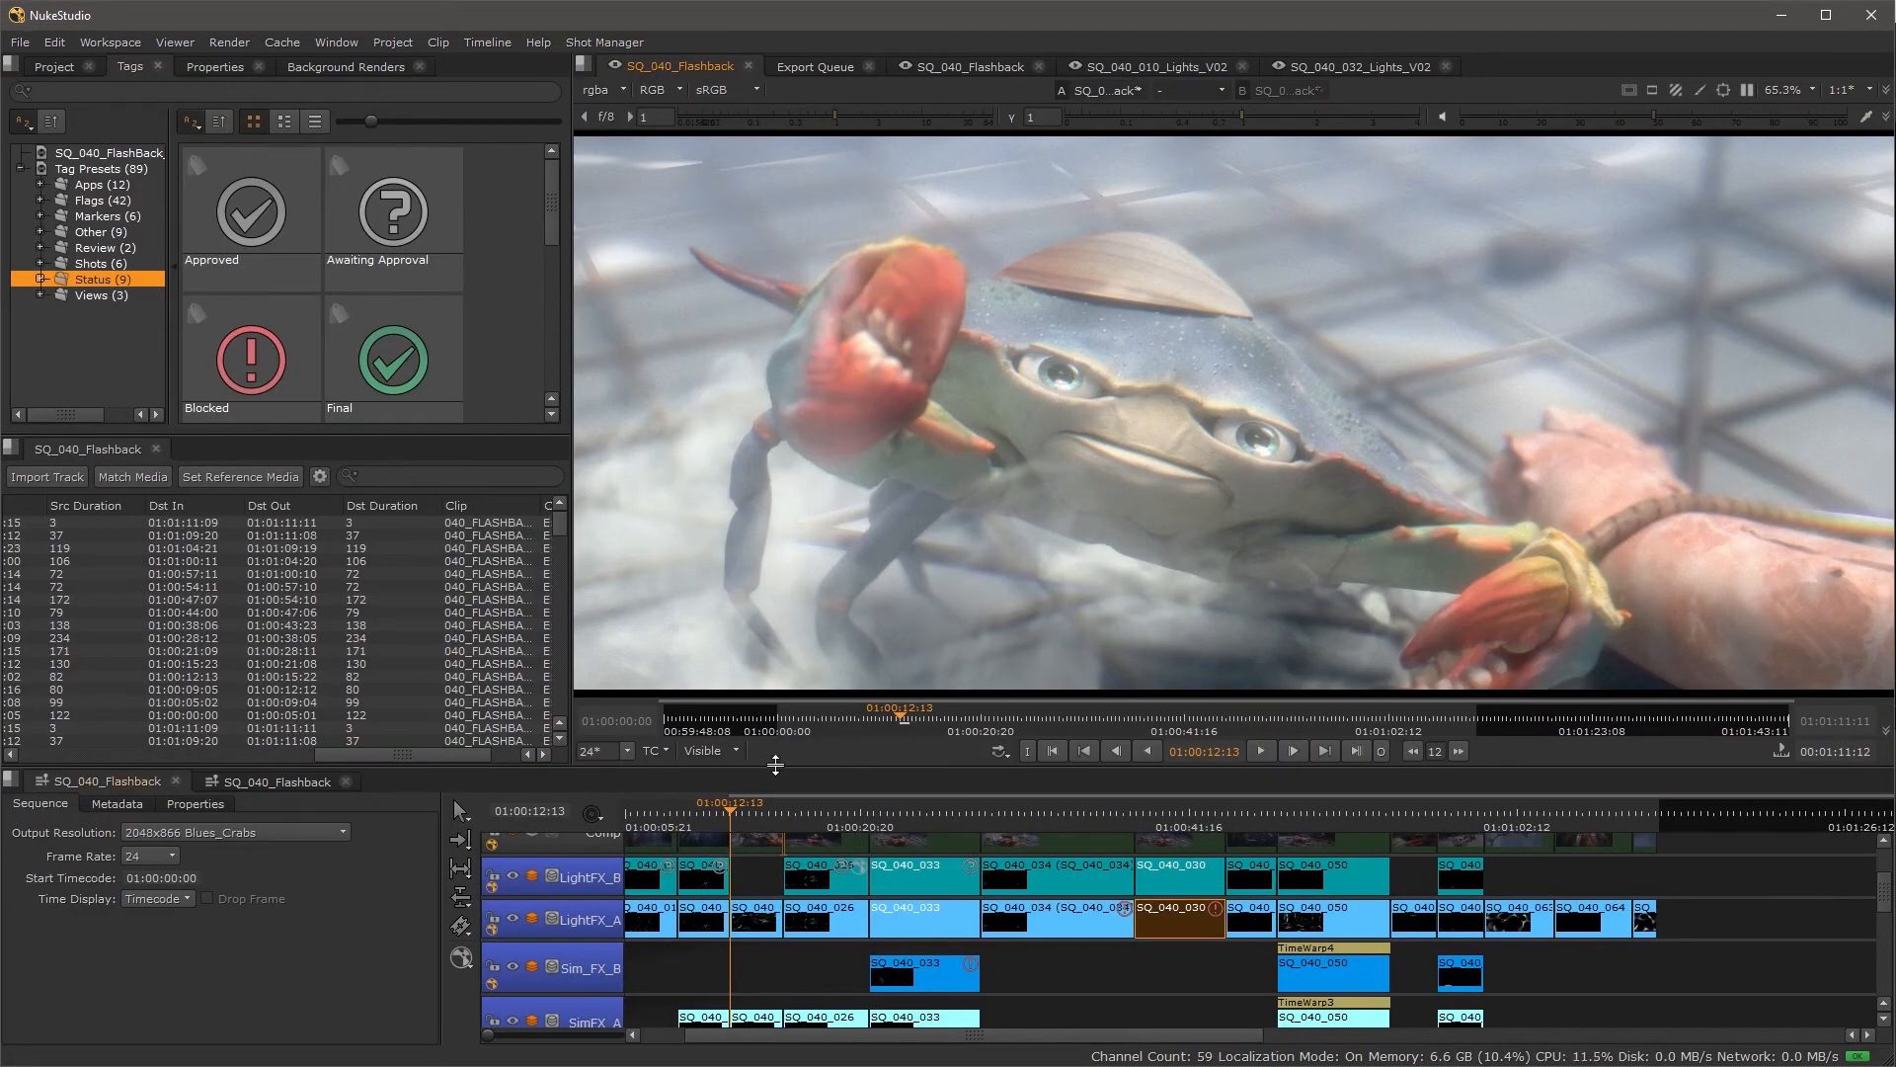
Widen the spreadsheet area and filter the SQ_040_Flashback spreadsheet by the Awaiting Approval and Blocked status tags.
drag(572, 556, 633, 556)
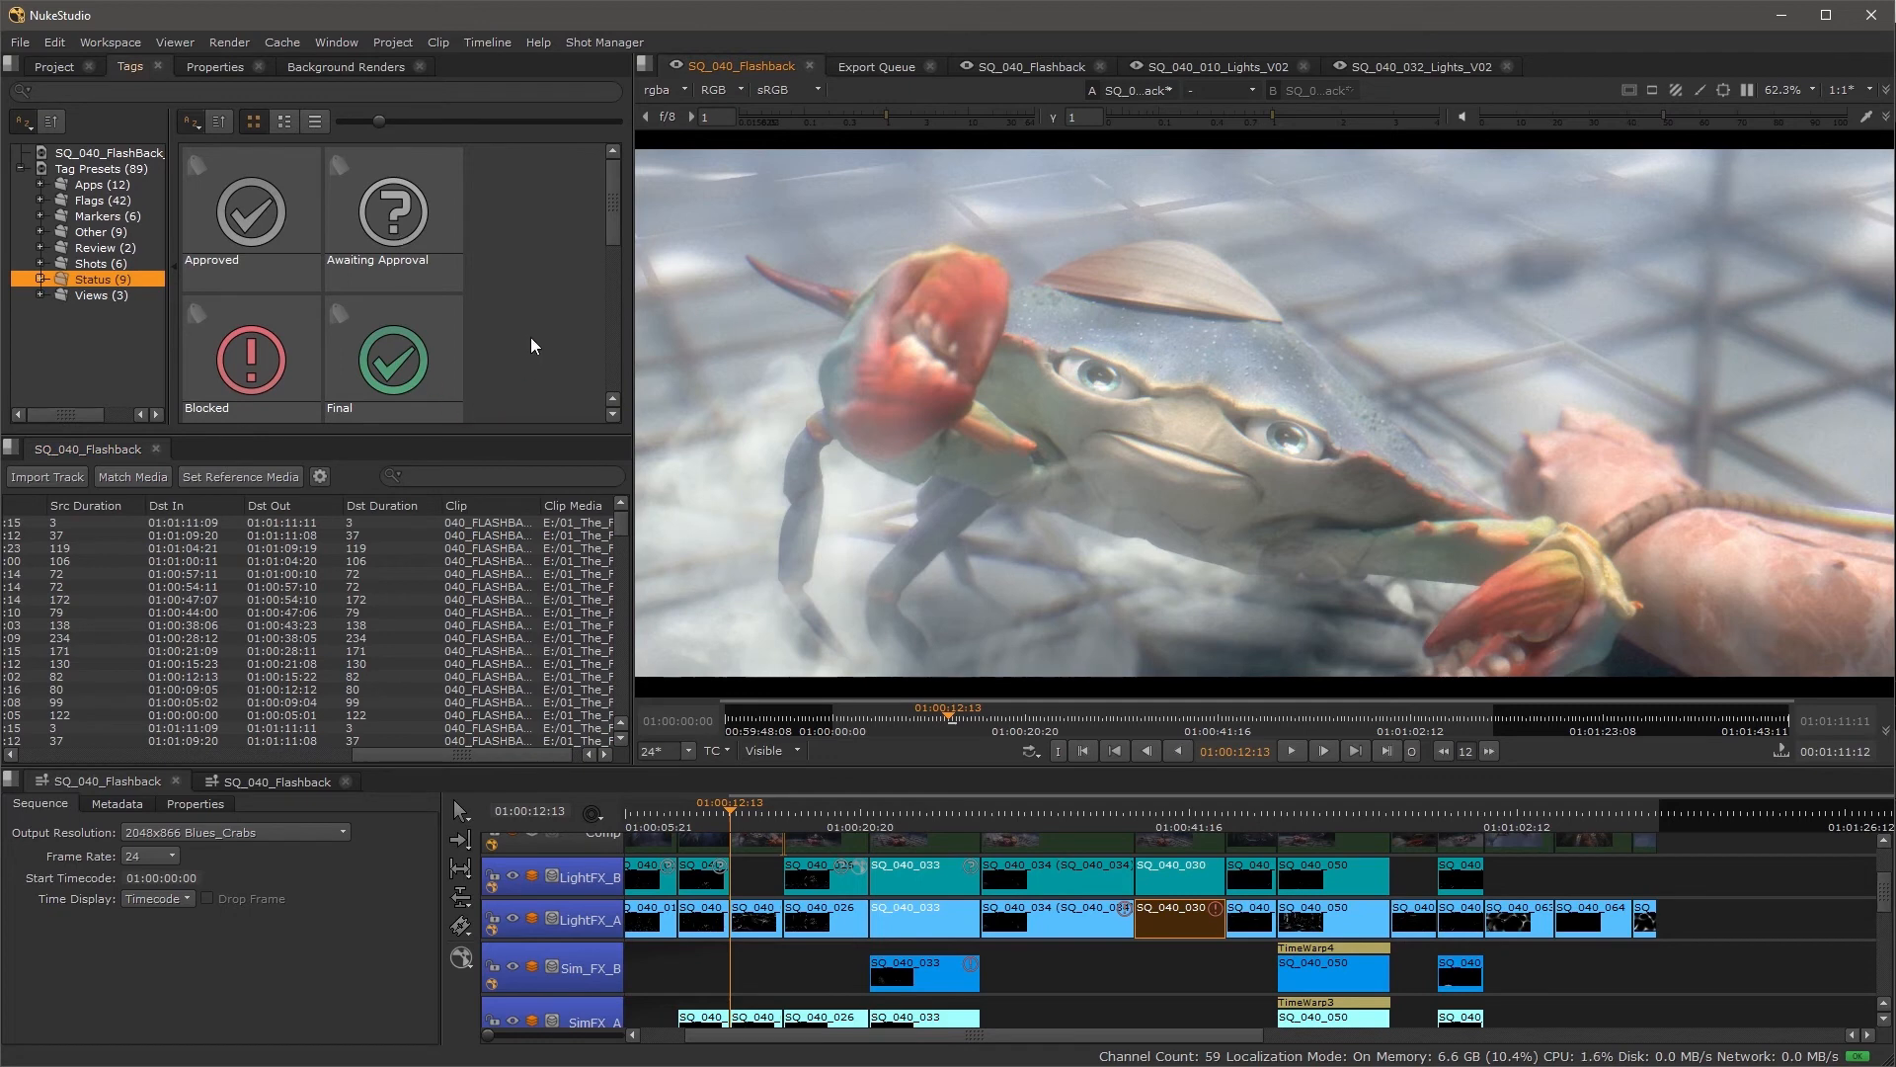
drag(406, 195, 486, 474)
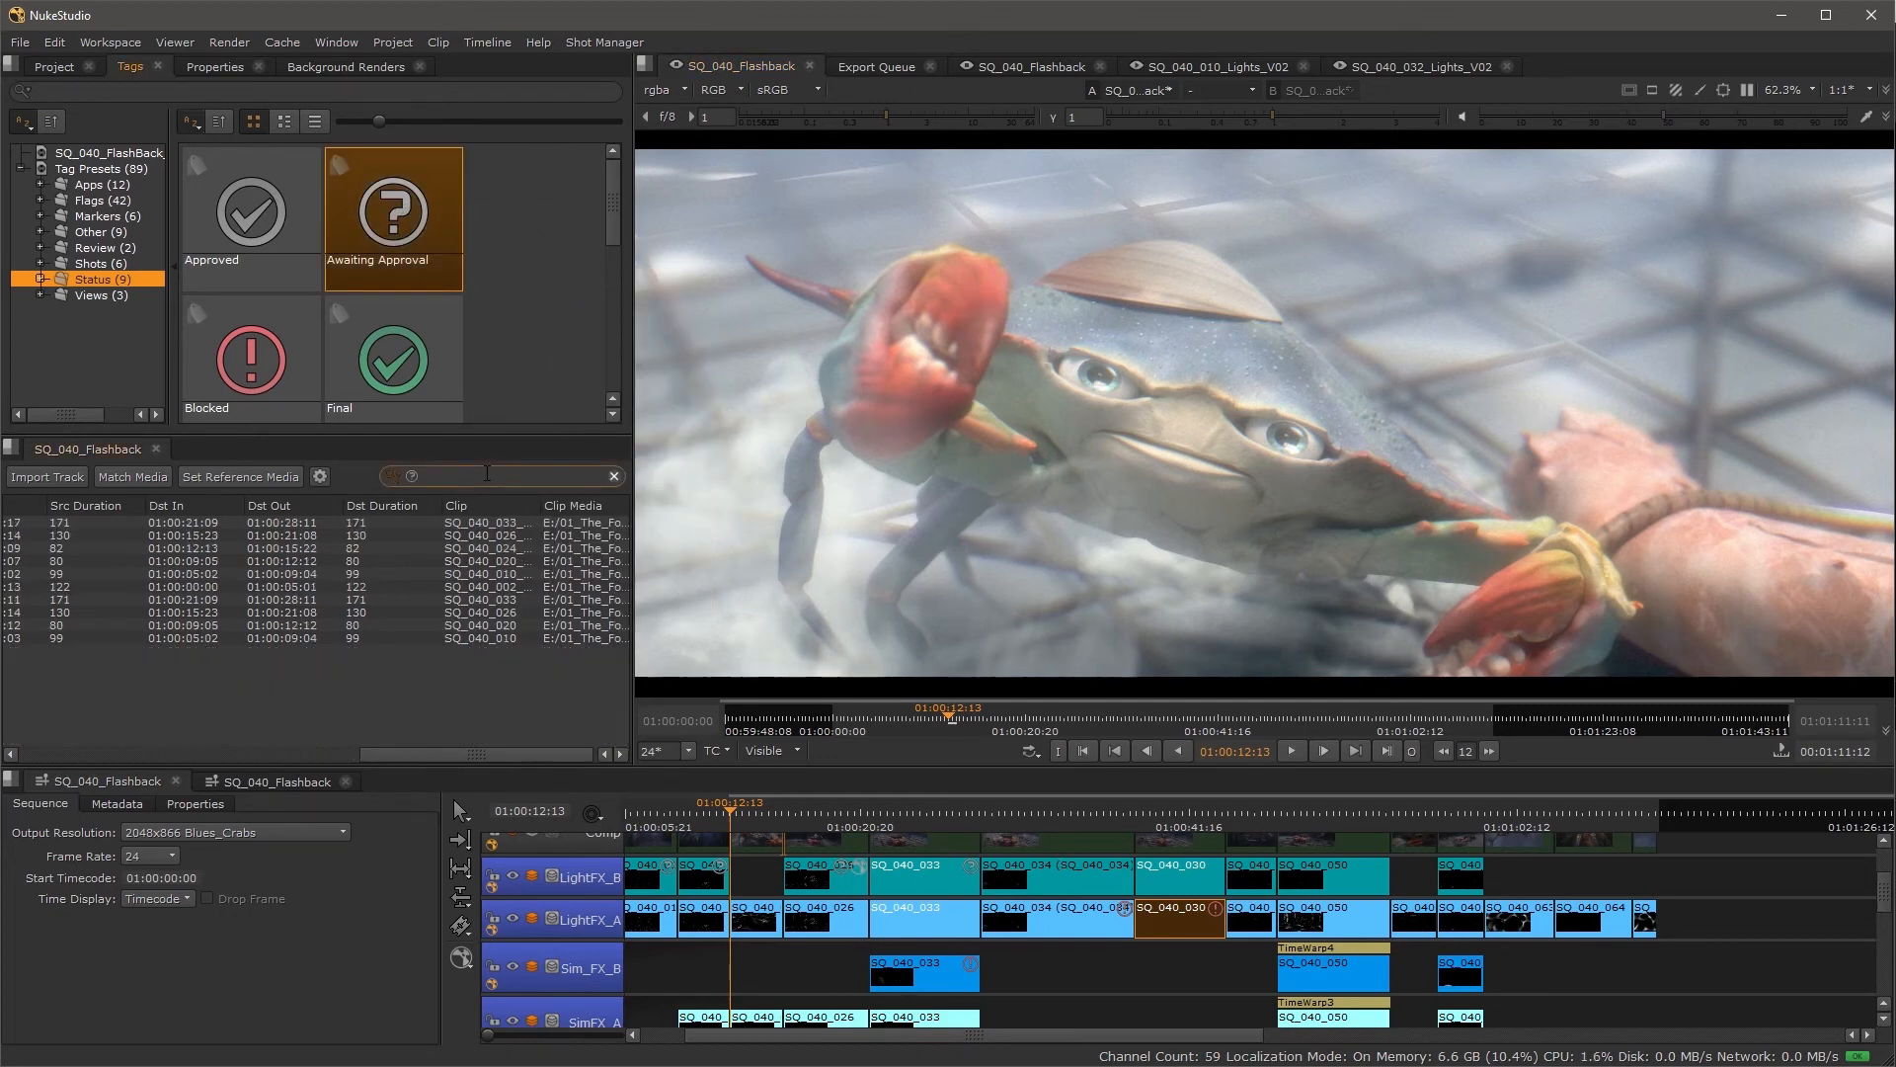
click(491, 294)
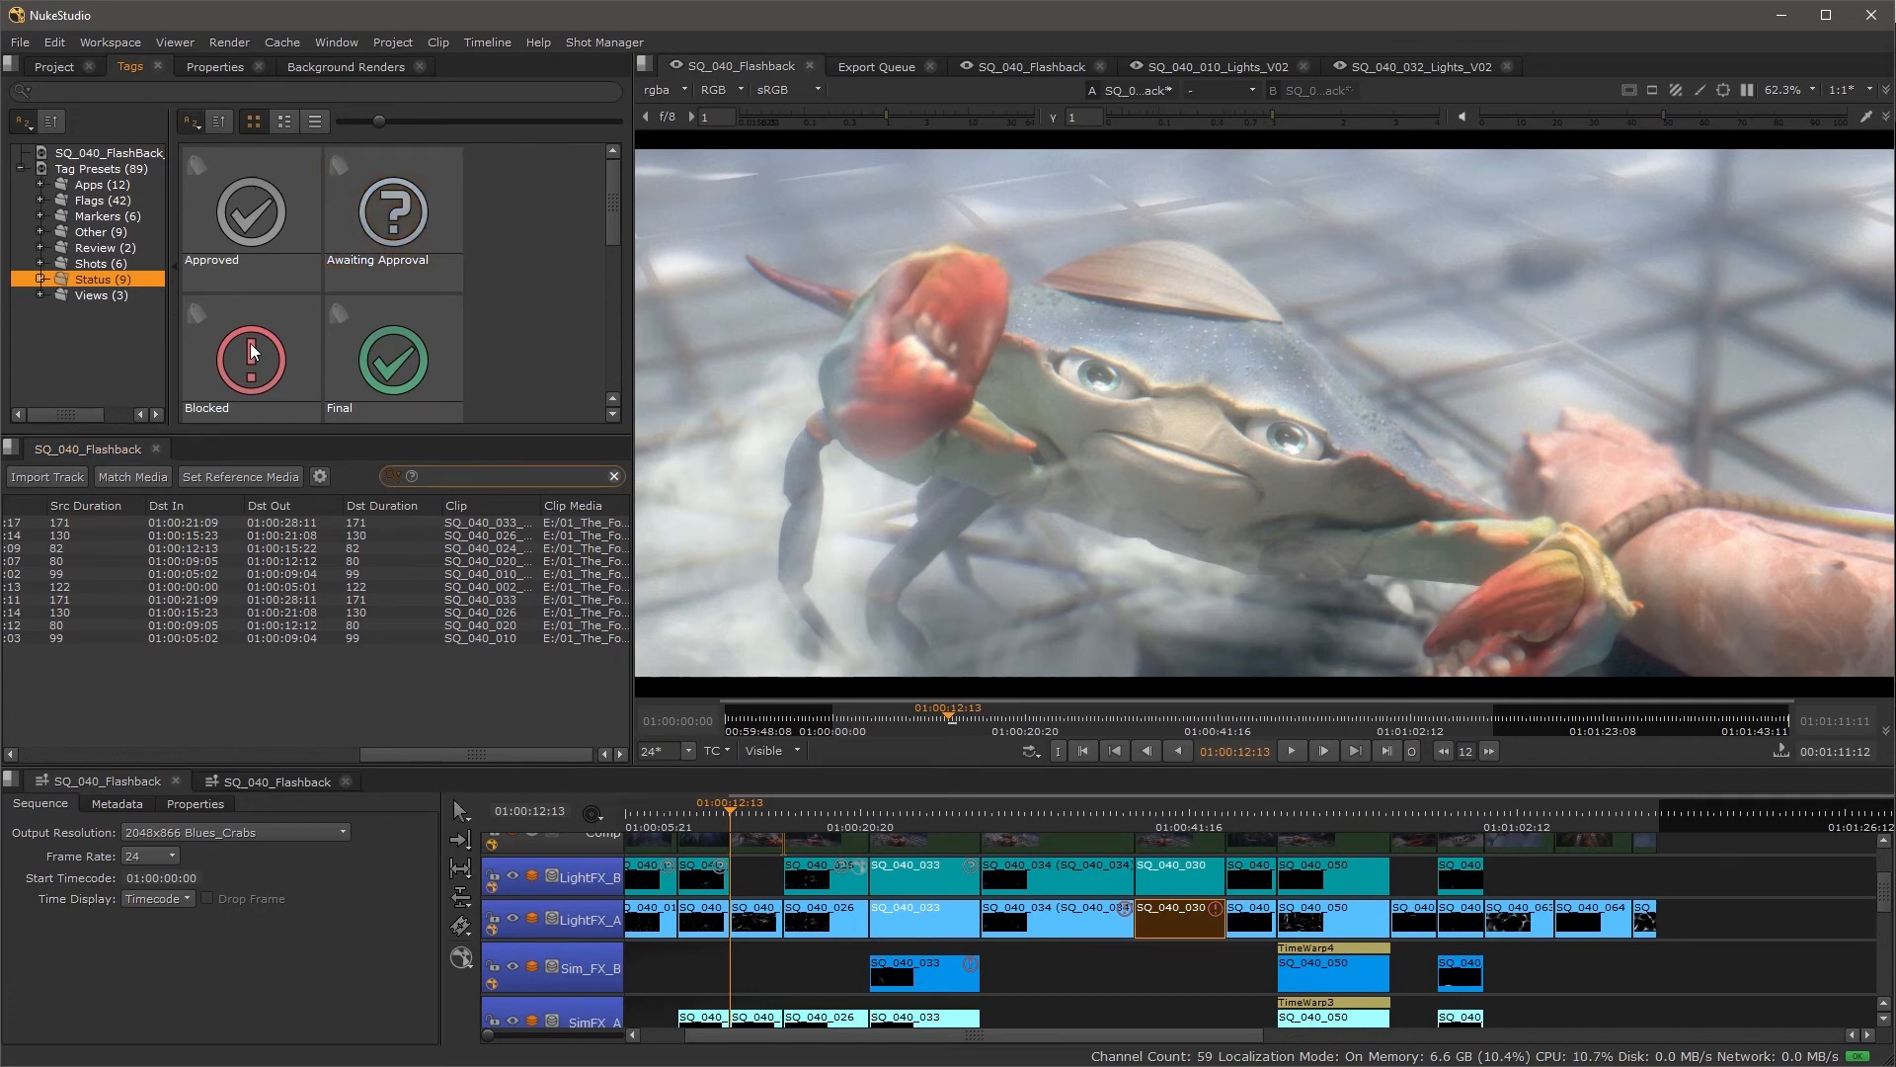
drag(251, 342, 484, 477)
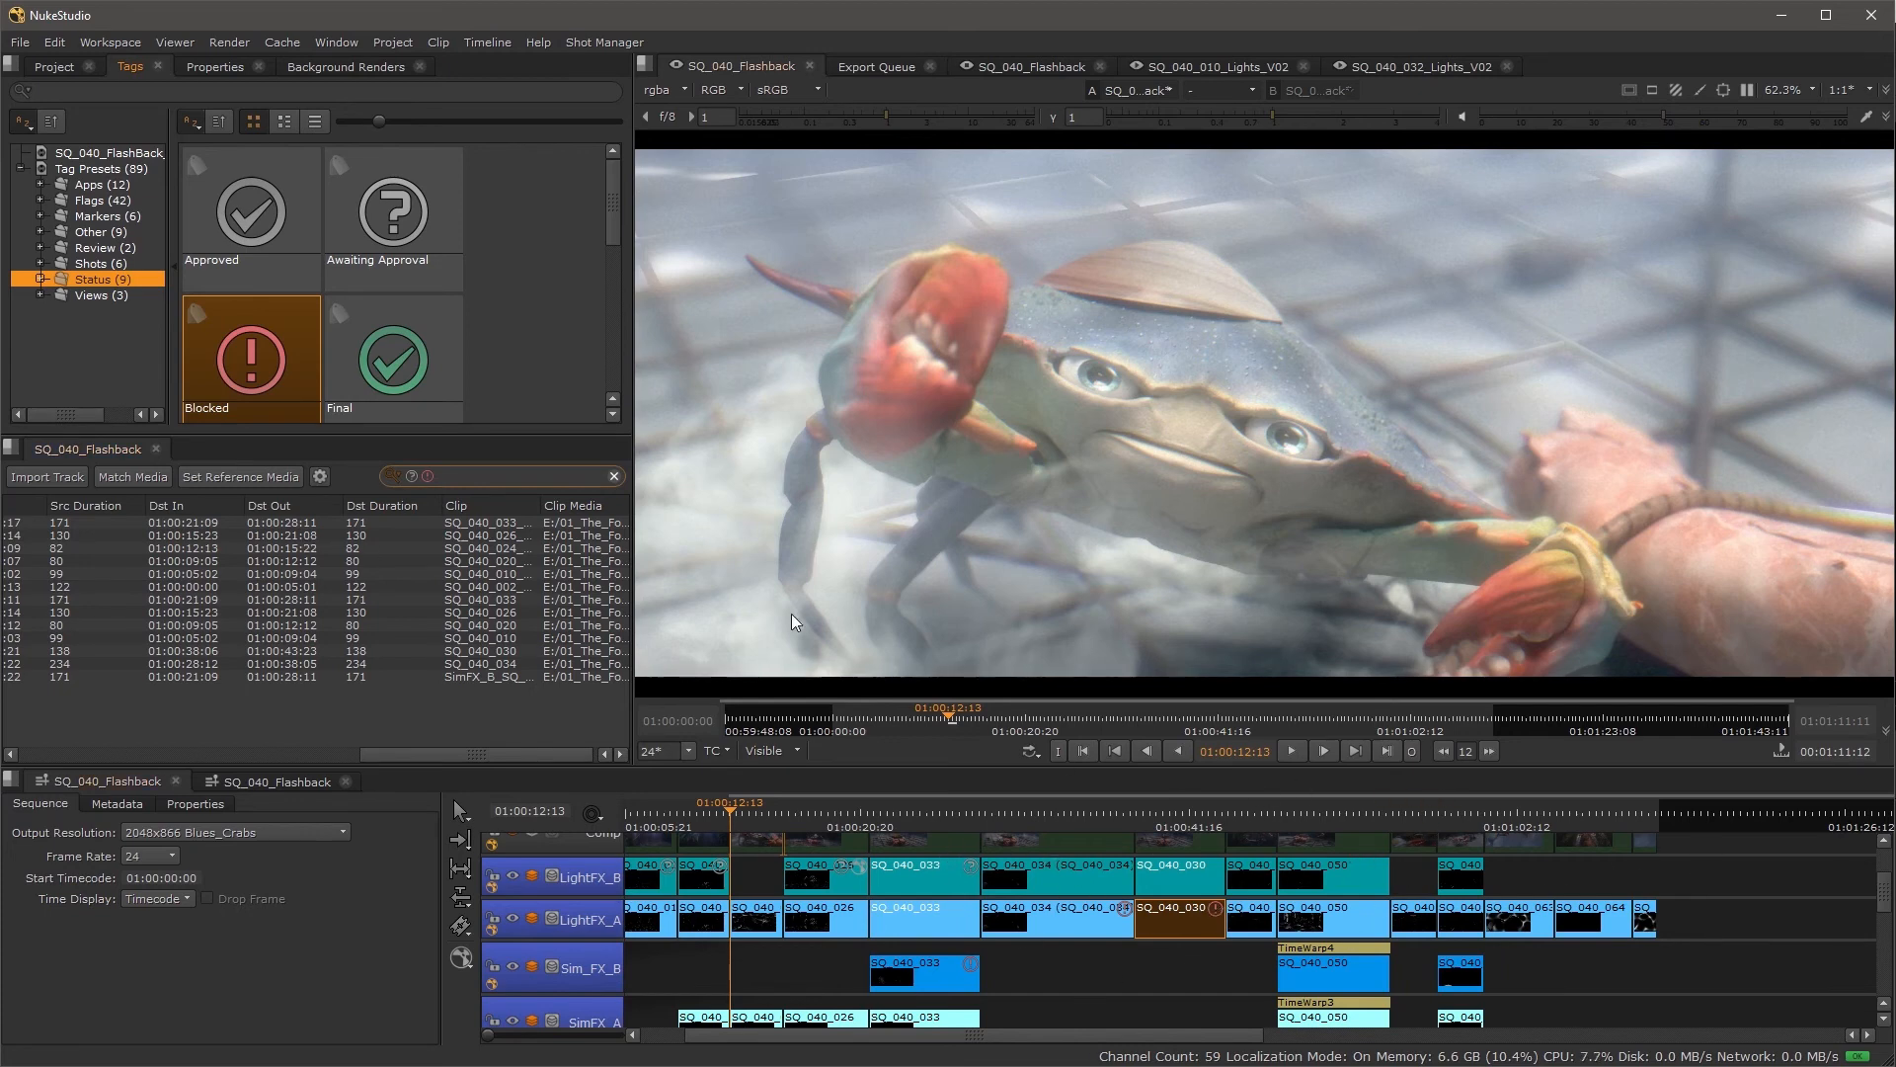
Step through the filtered shots in the spreadsheet to review each one's first frame in the viewer.
click(58, 549)
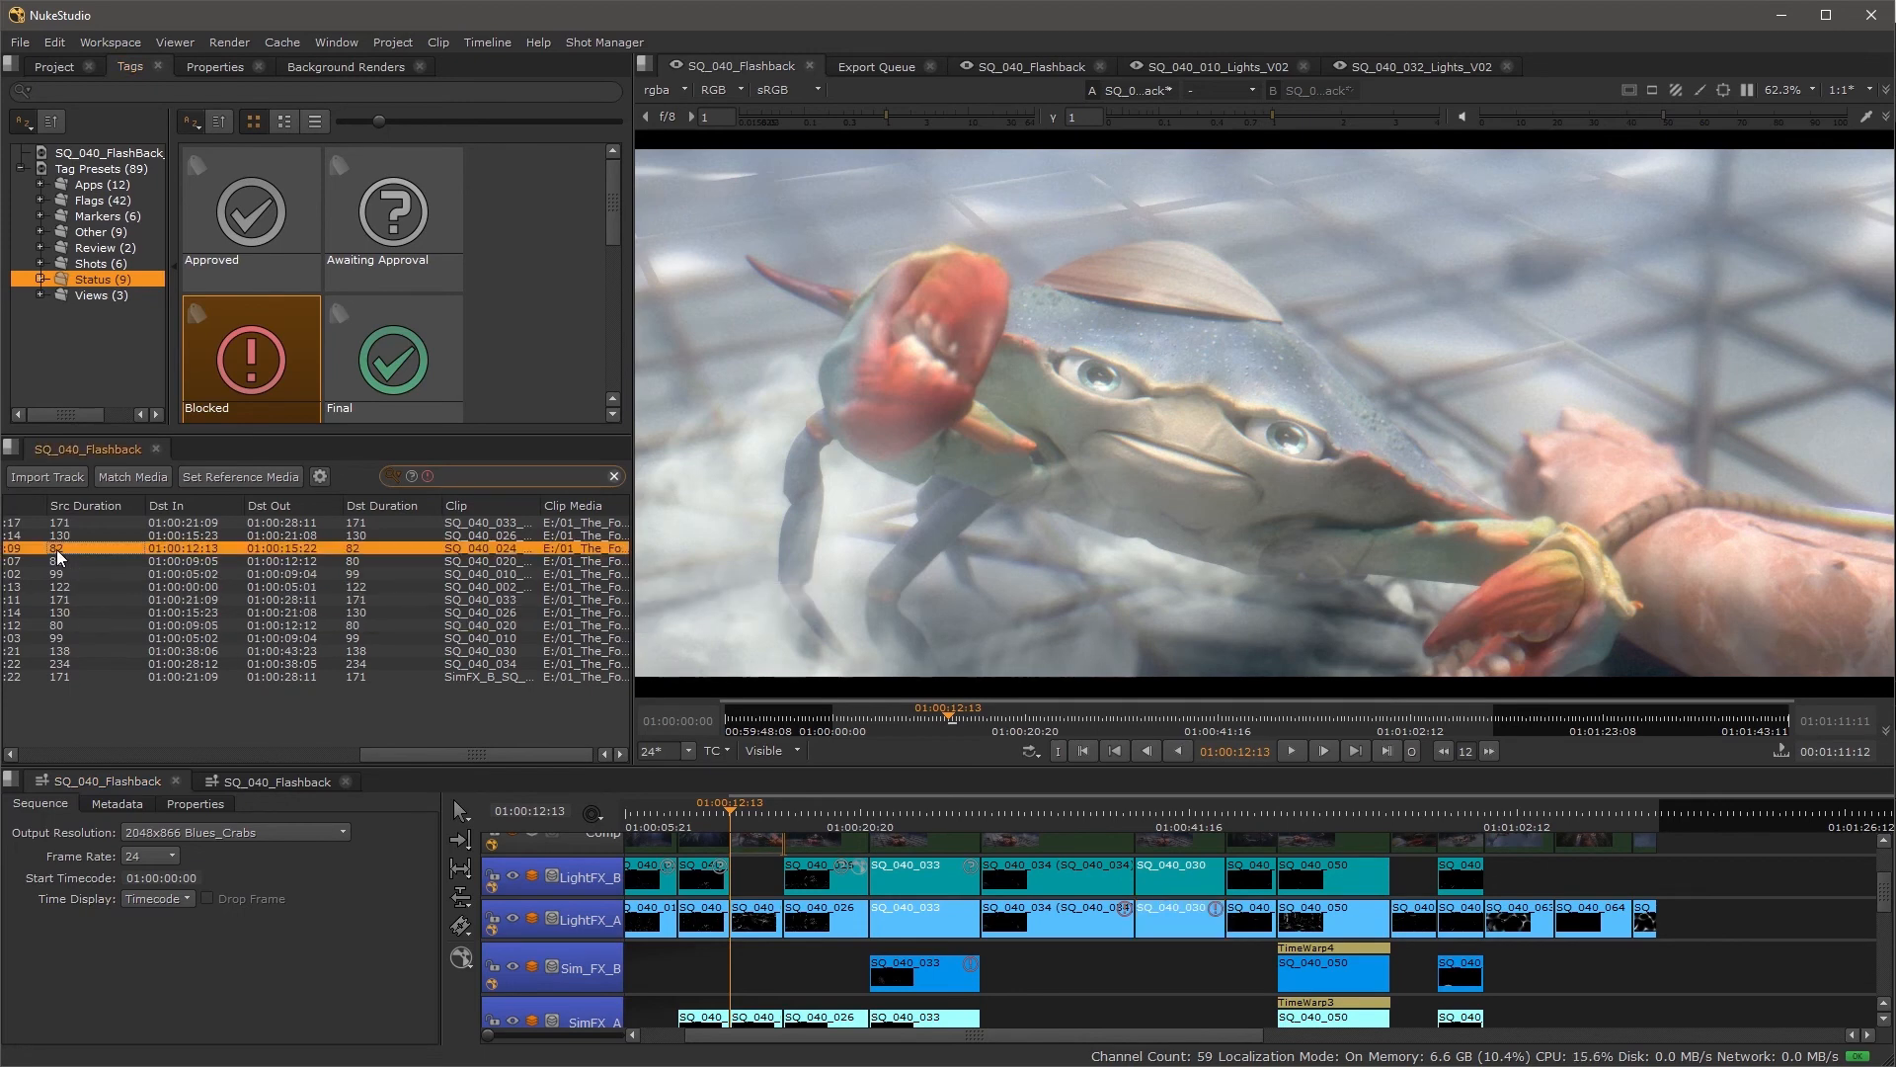
click(68, 575)
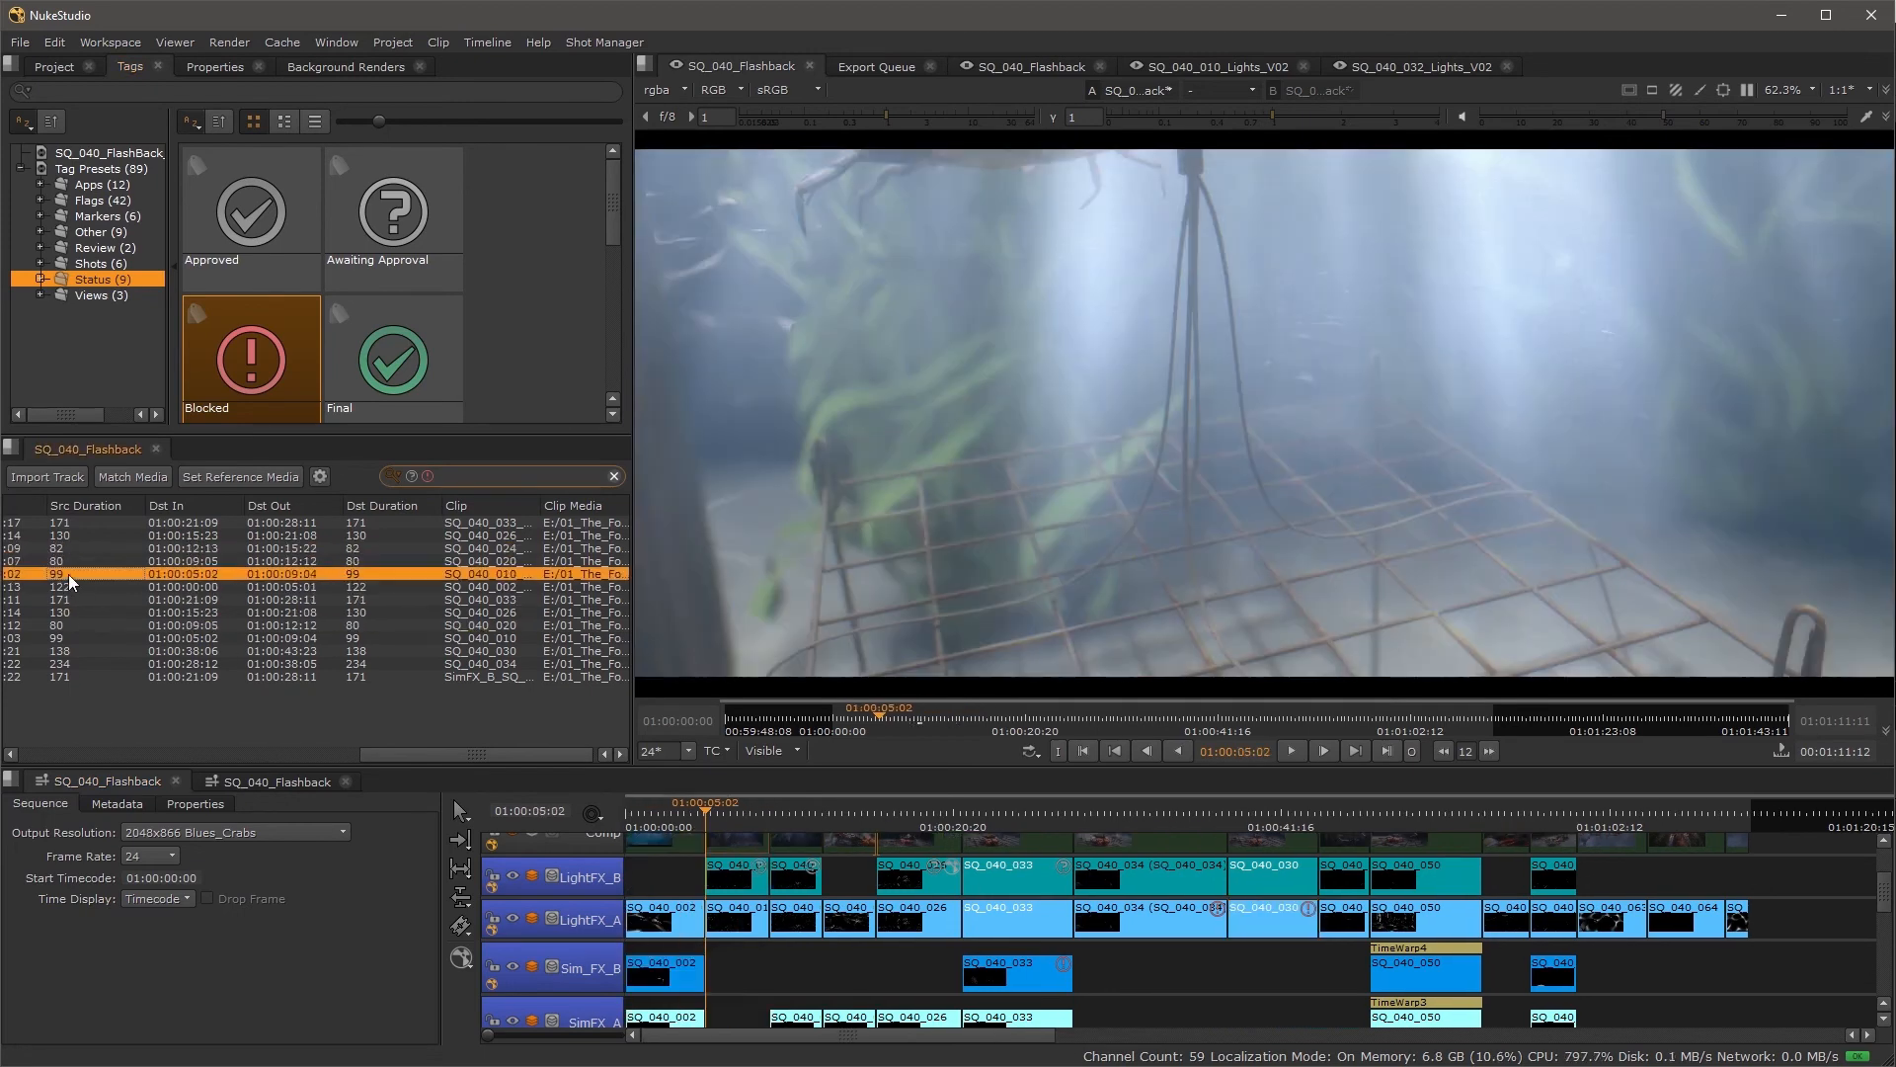
click(70, 586)
click(72, 602)
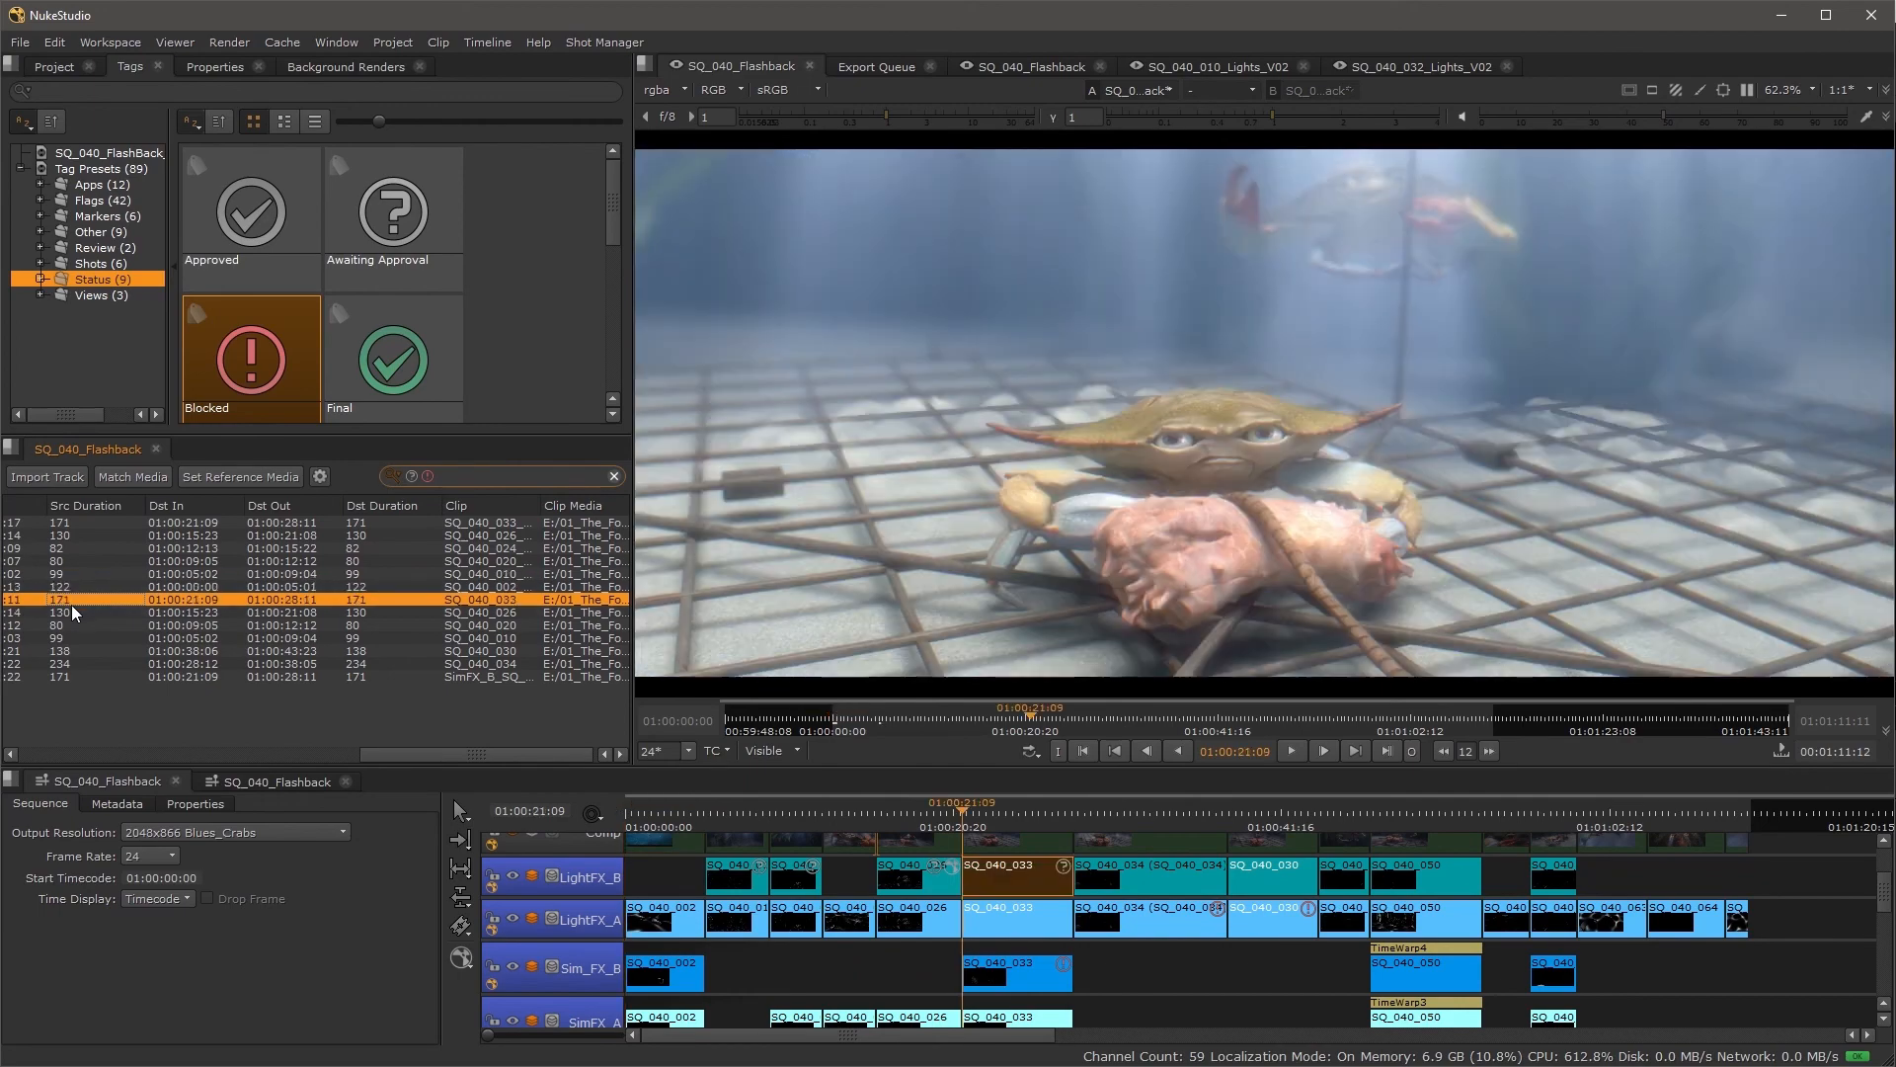
click(63, 624)
click(64, 639)
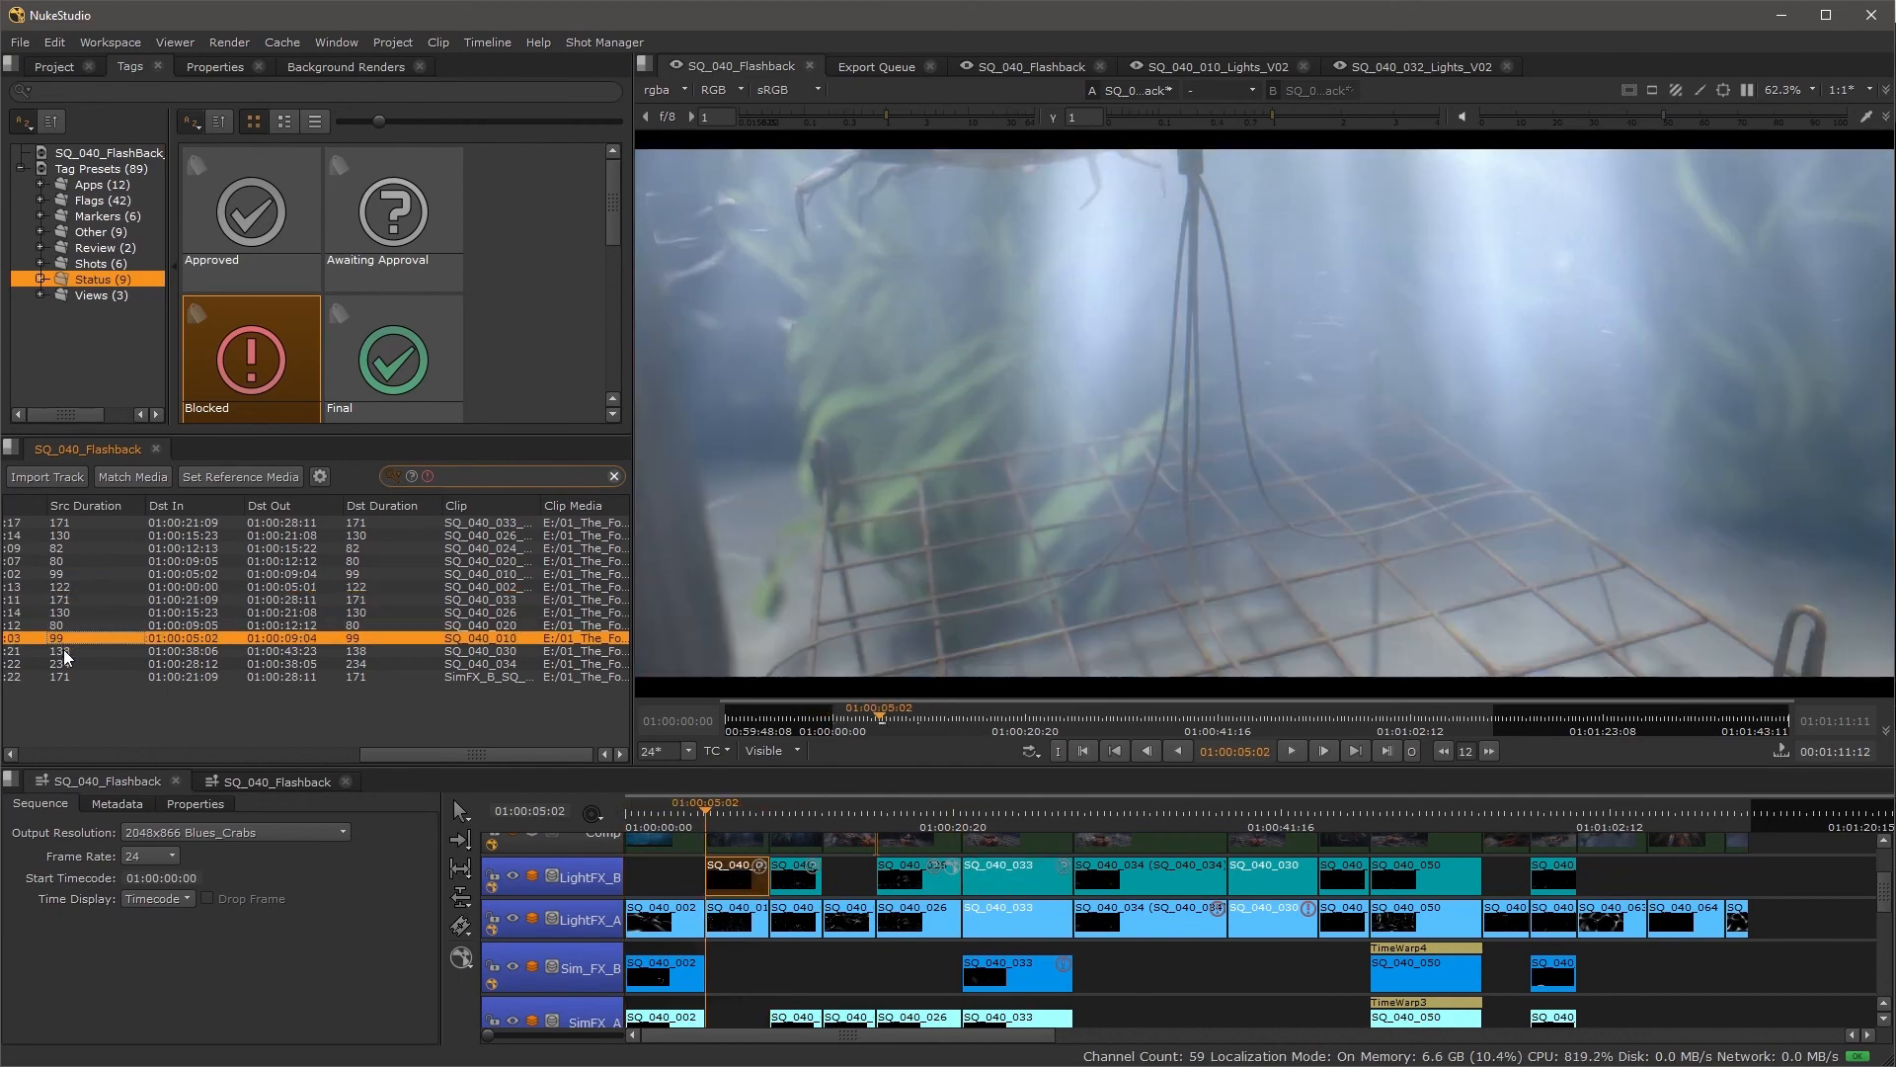
click(65, 650)
click(67, 662)
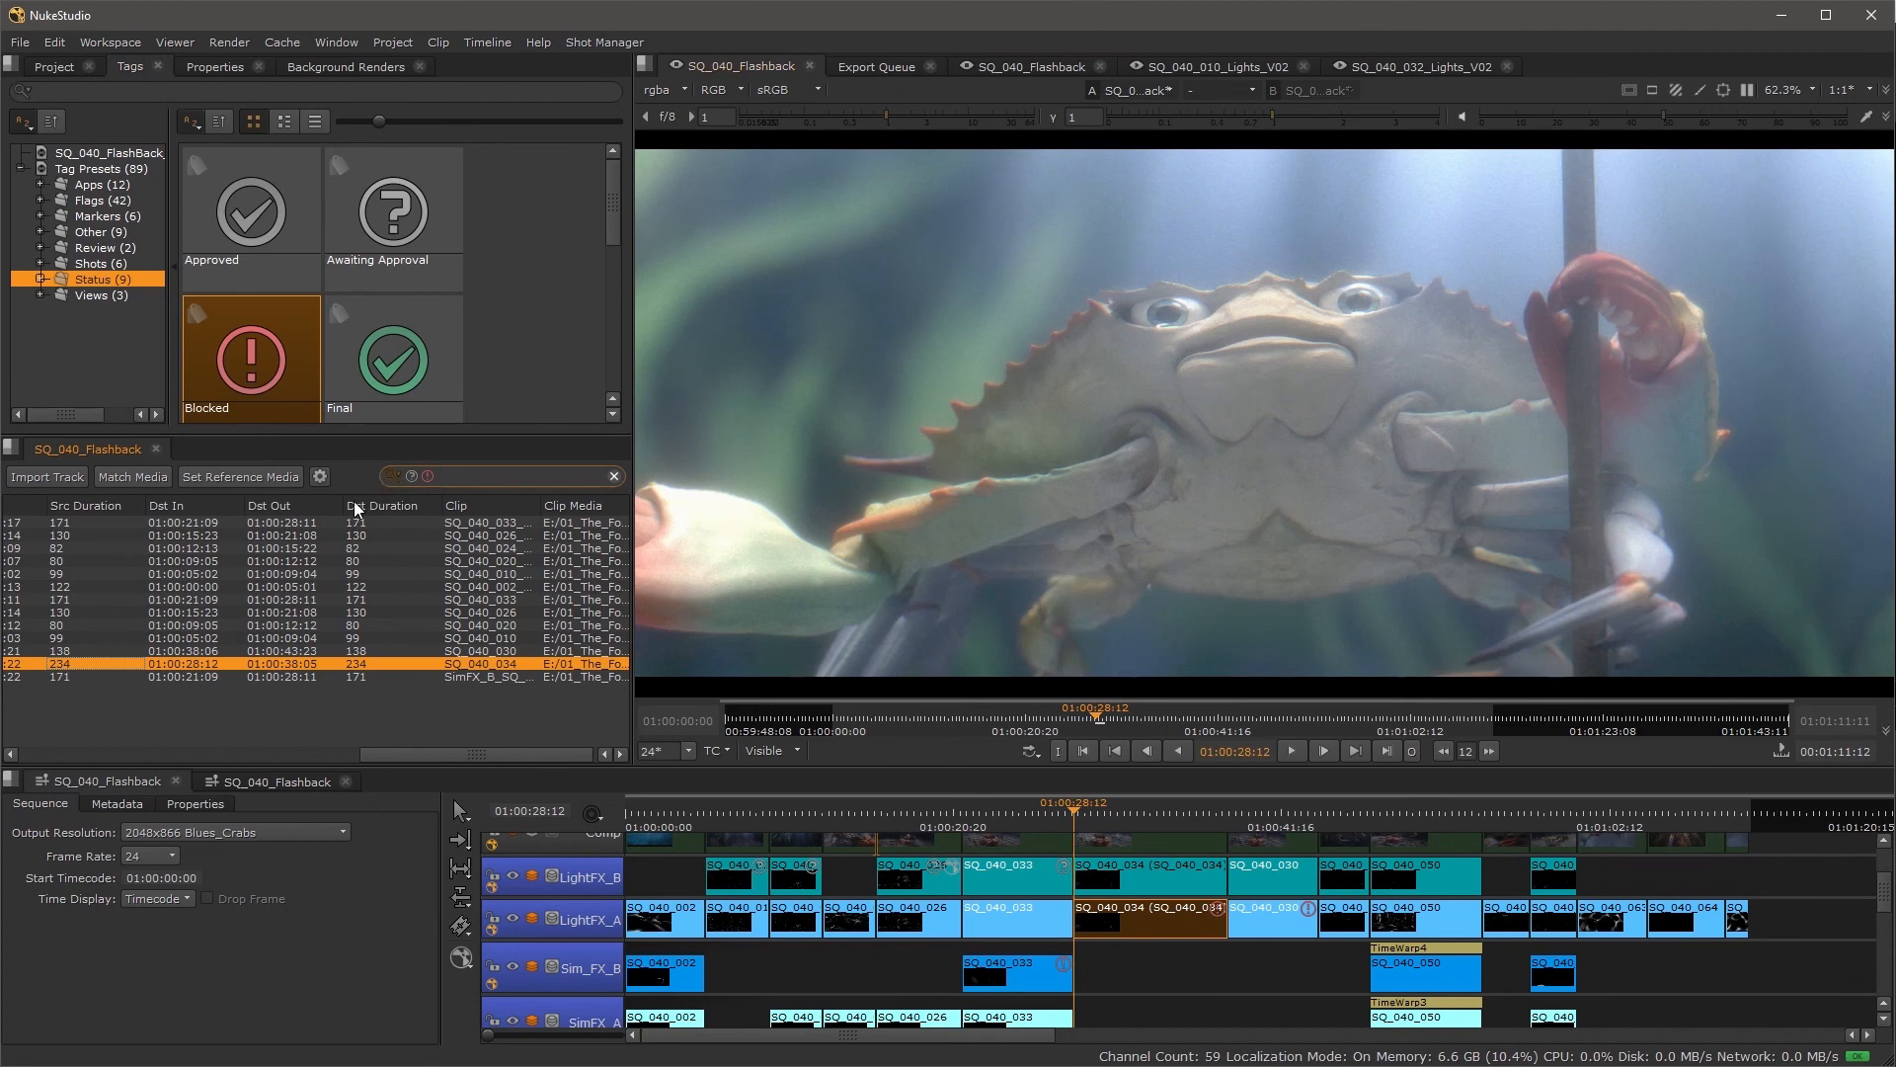
click(183, 586)
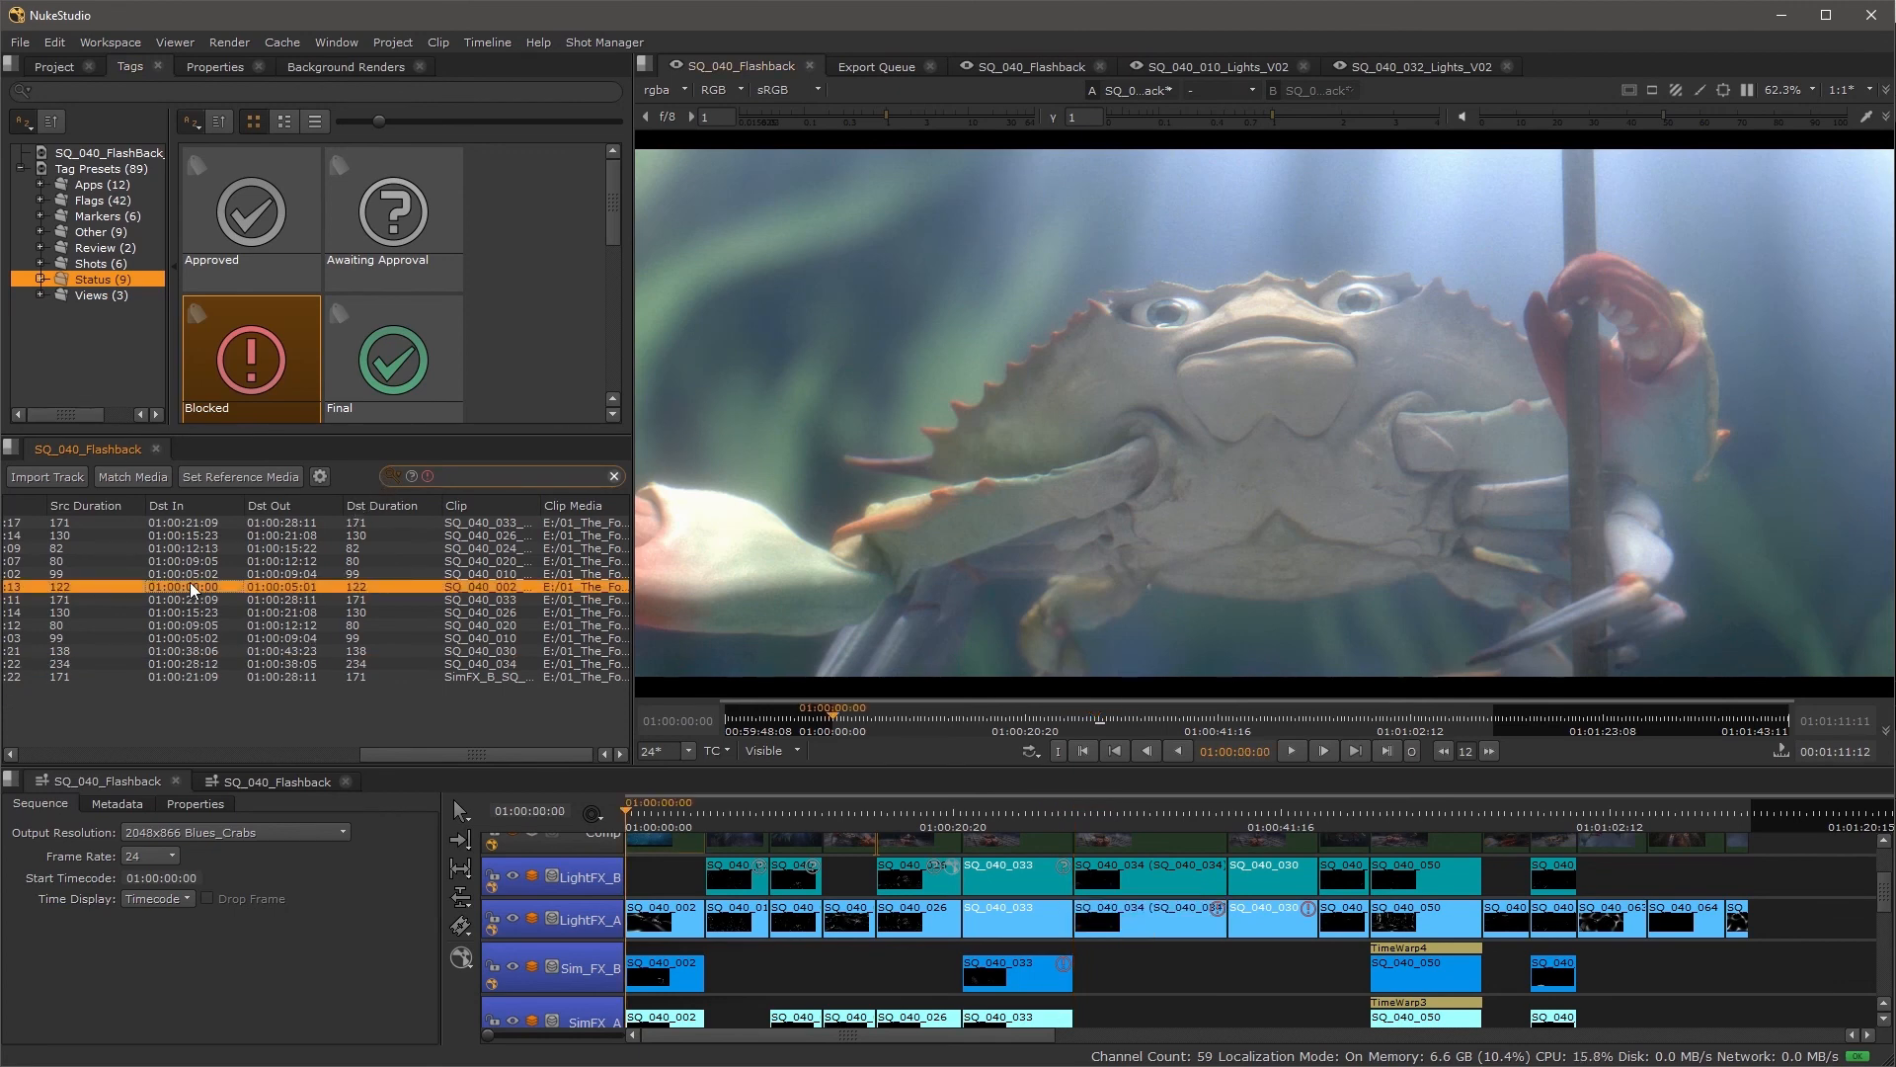
click(178, 535)
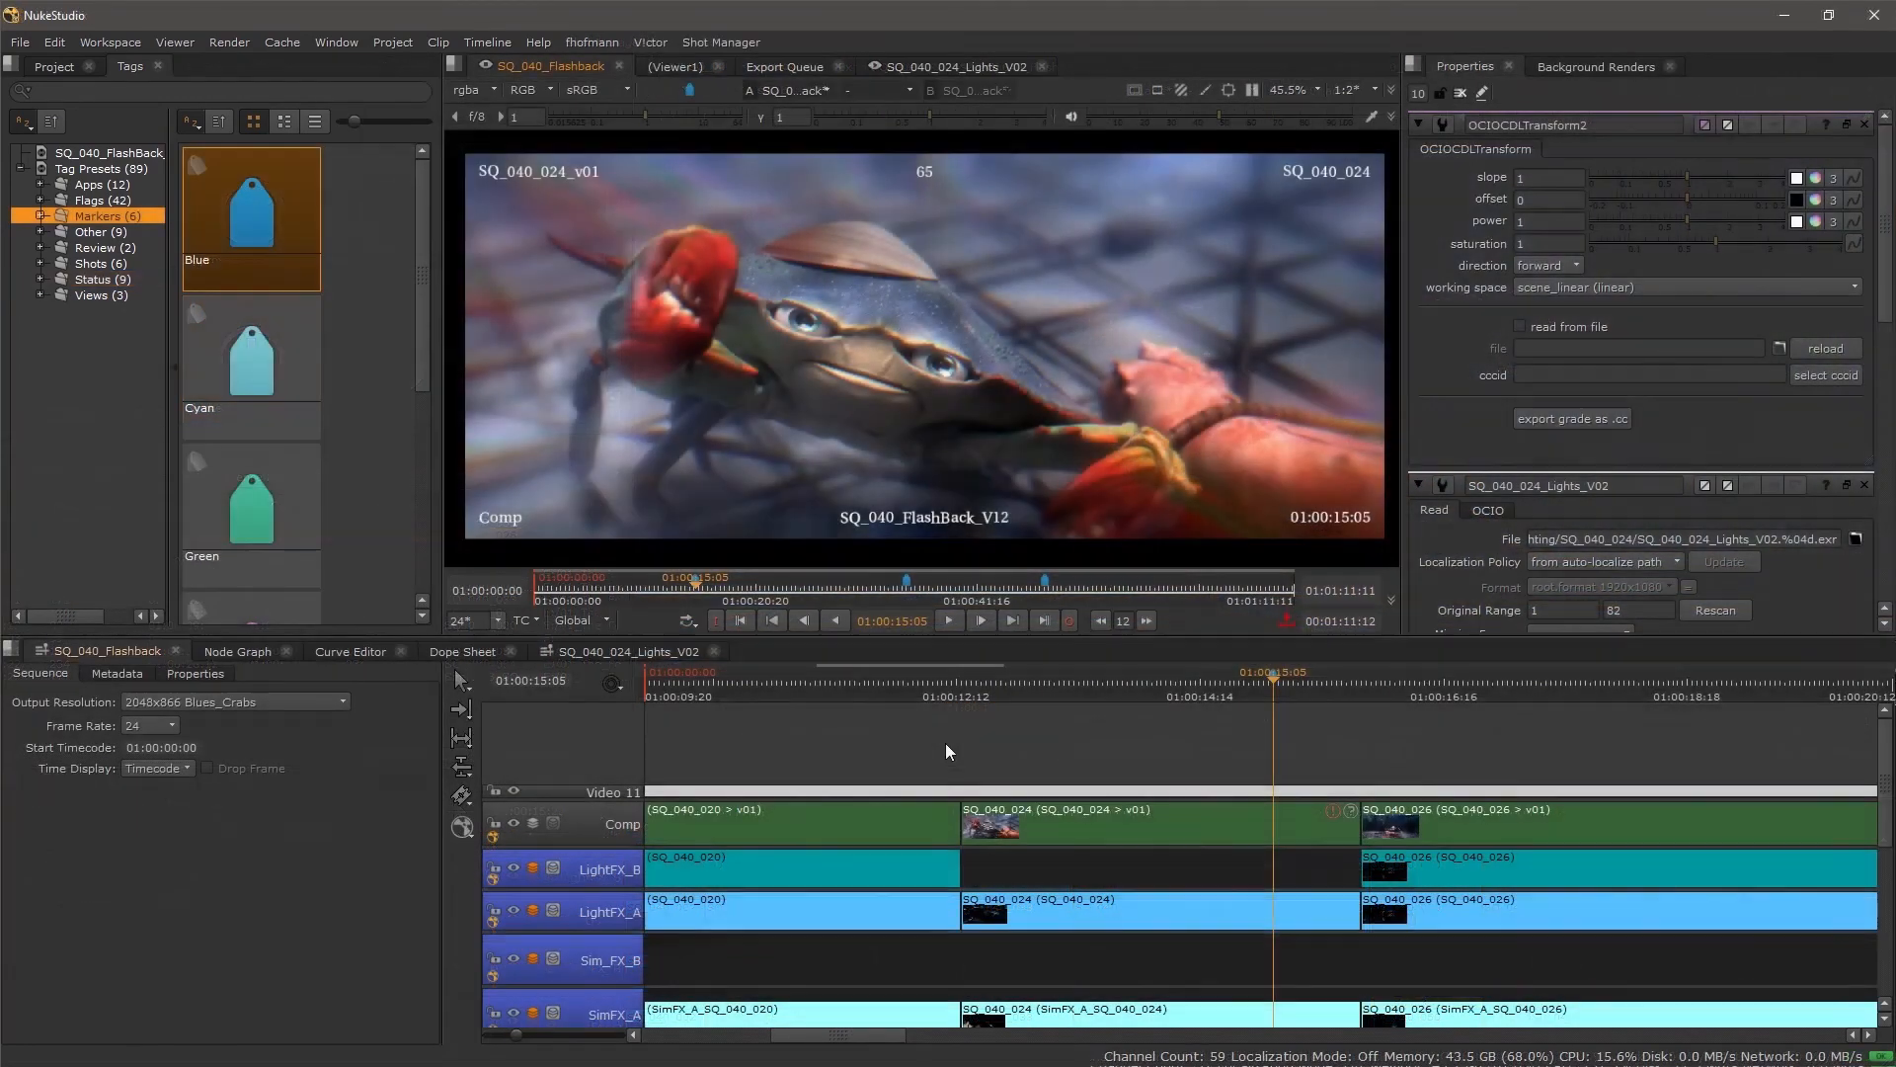
Examine the shots and tracks around 01:00:15:05 in a wider timeline view and deselect the Blue marker tag.
scroll(946, 752, down, 4)
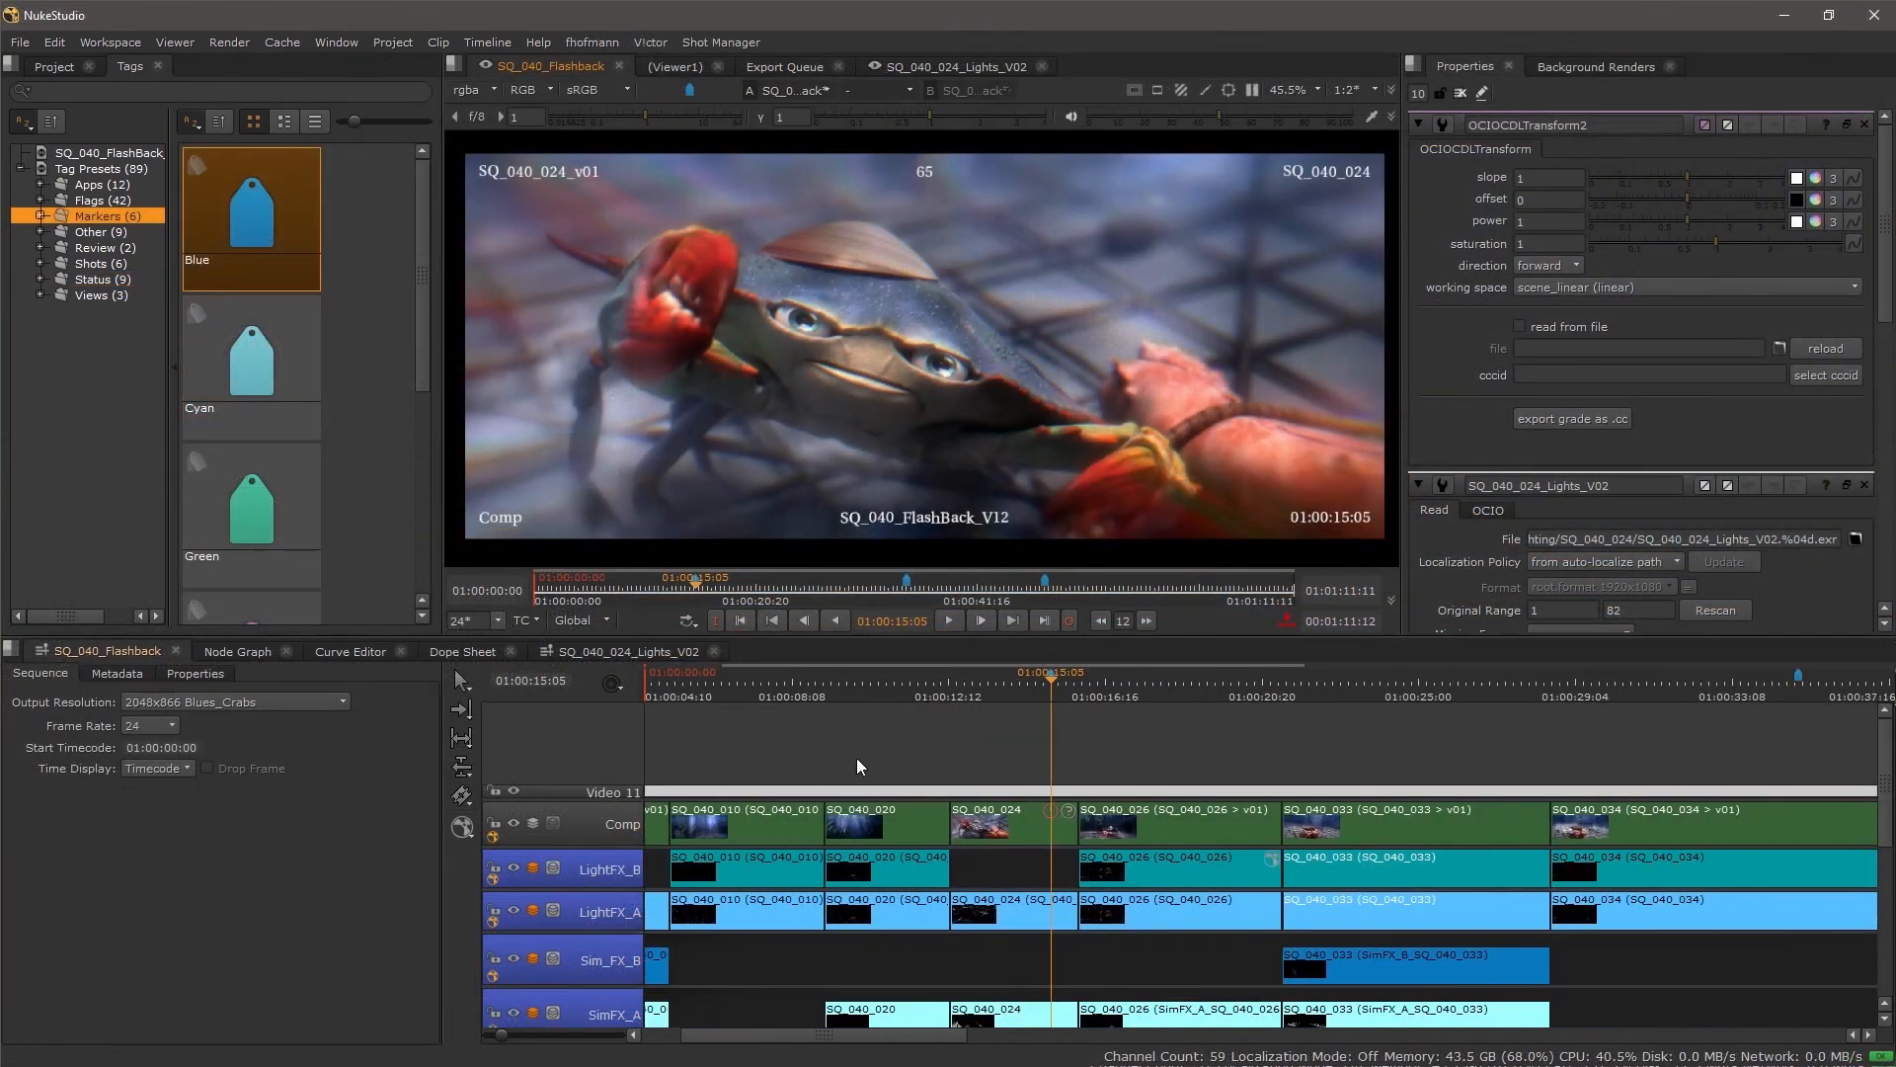
drag(857, 767, 1587, 755)
scroll(928, 938, down, 1)
drag(936, 944, 972, 867)
click(368, 431)
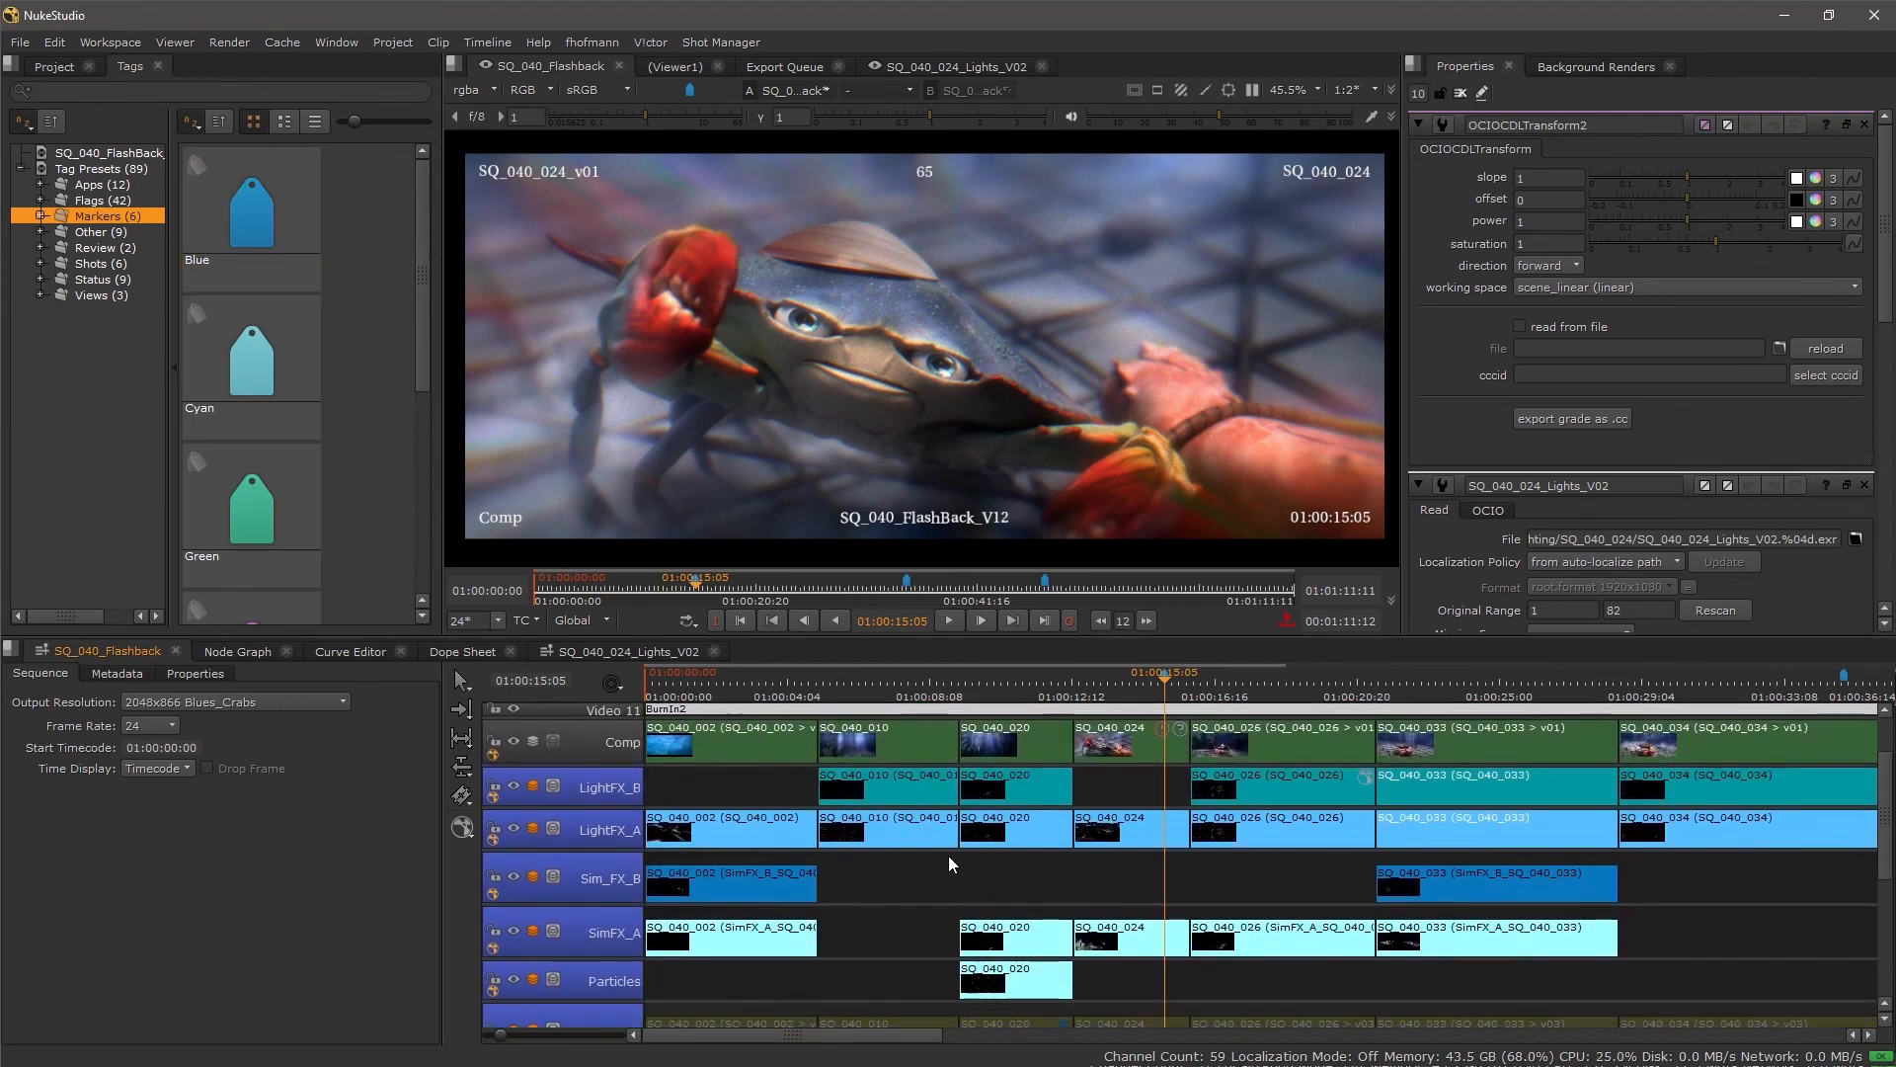